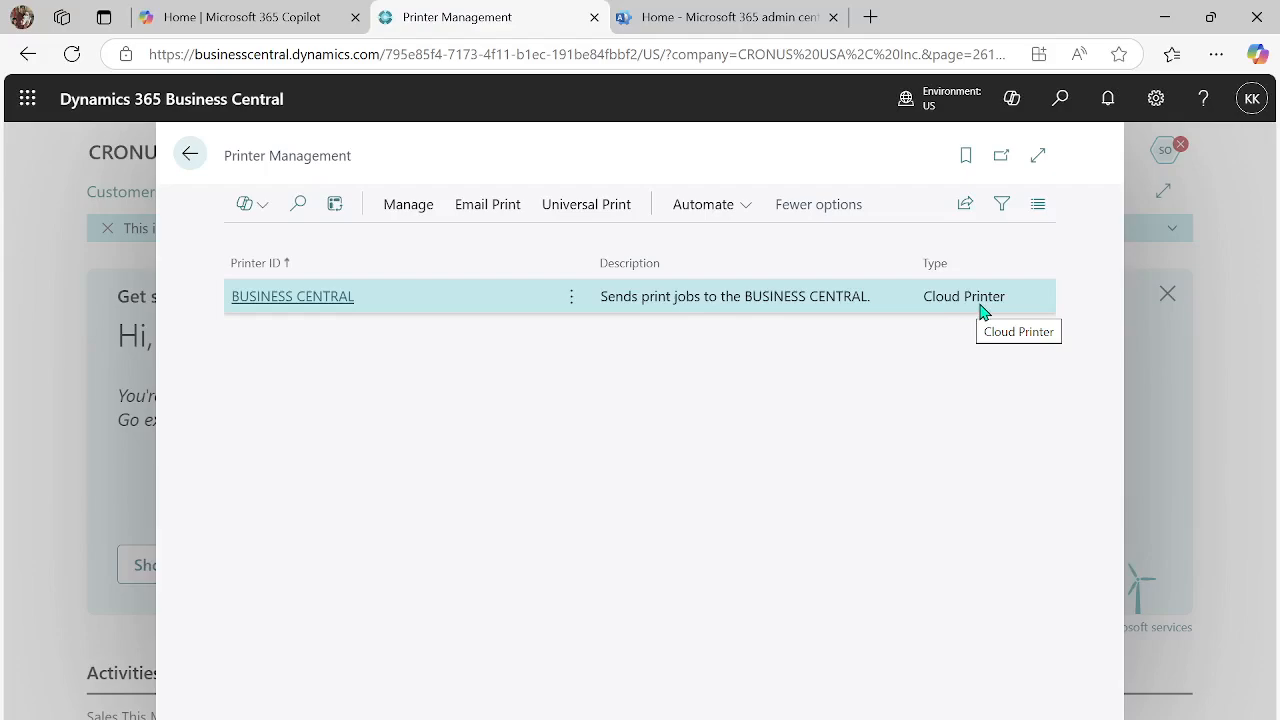
- Open the Universal Printer settings of the BUSINESS CENTRAL cloud printer
left_click(293, 297)
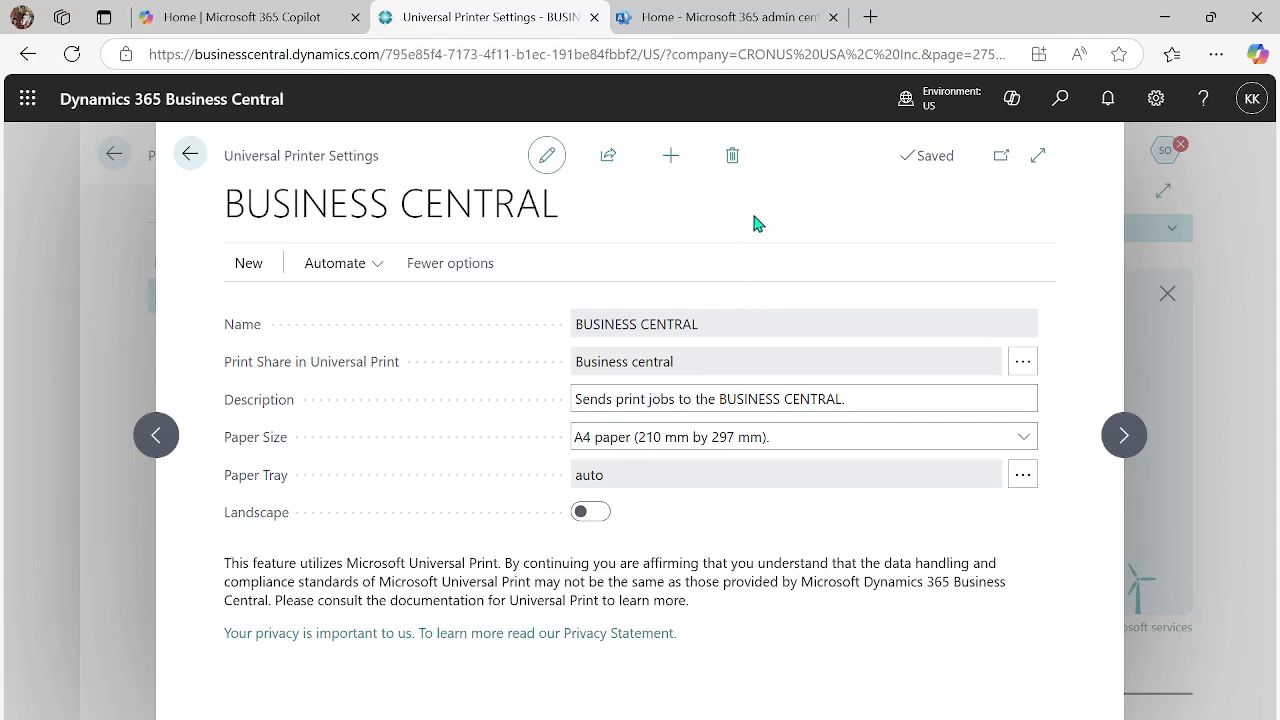
- Switch to the Microsoft 365 admin center and view the organization's purchased products under Billing
left_click(679, 22)
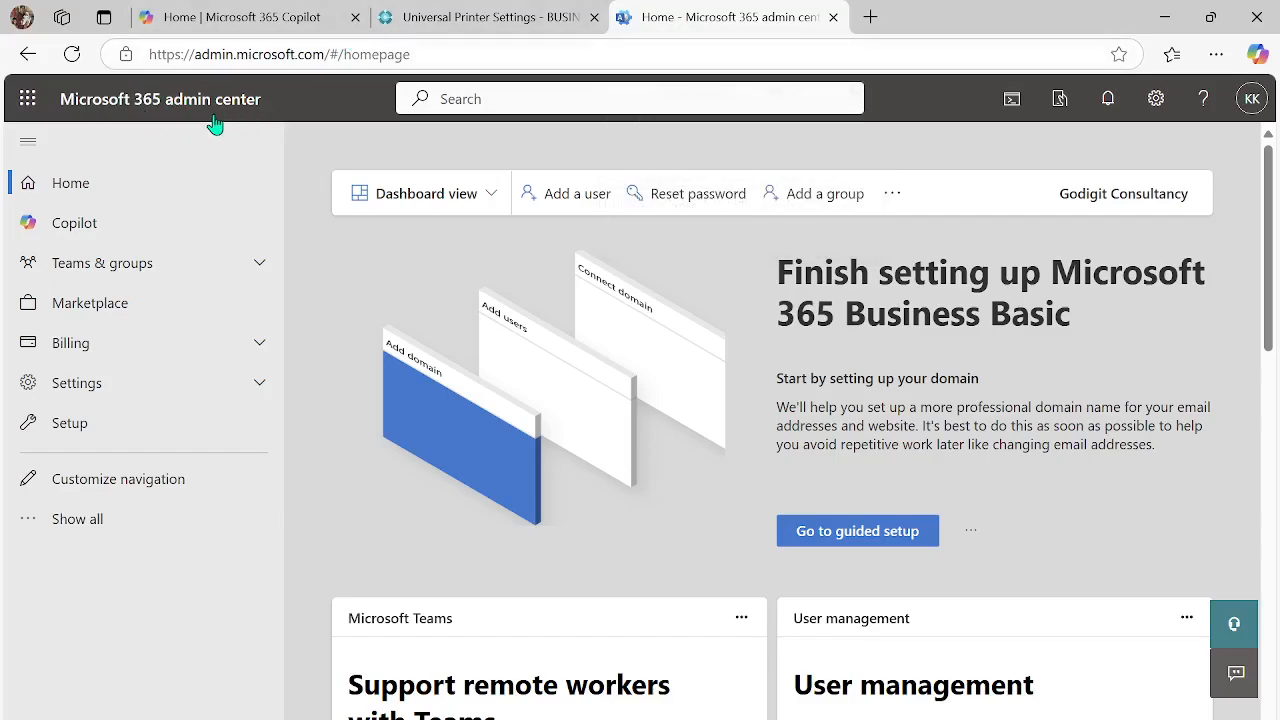
left_click(260, 350)
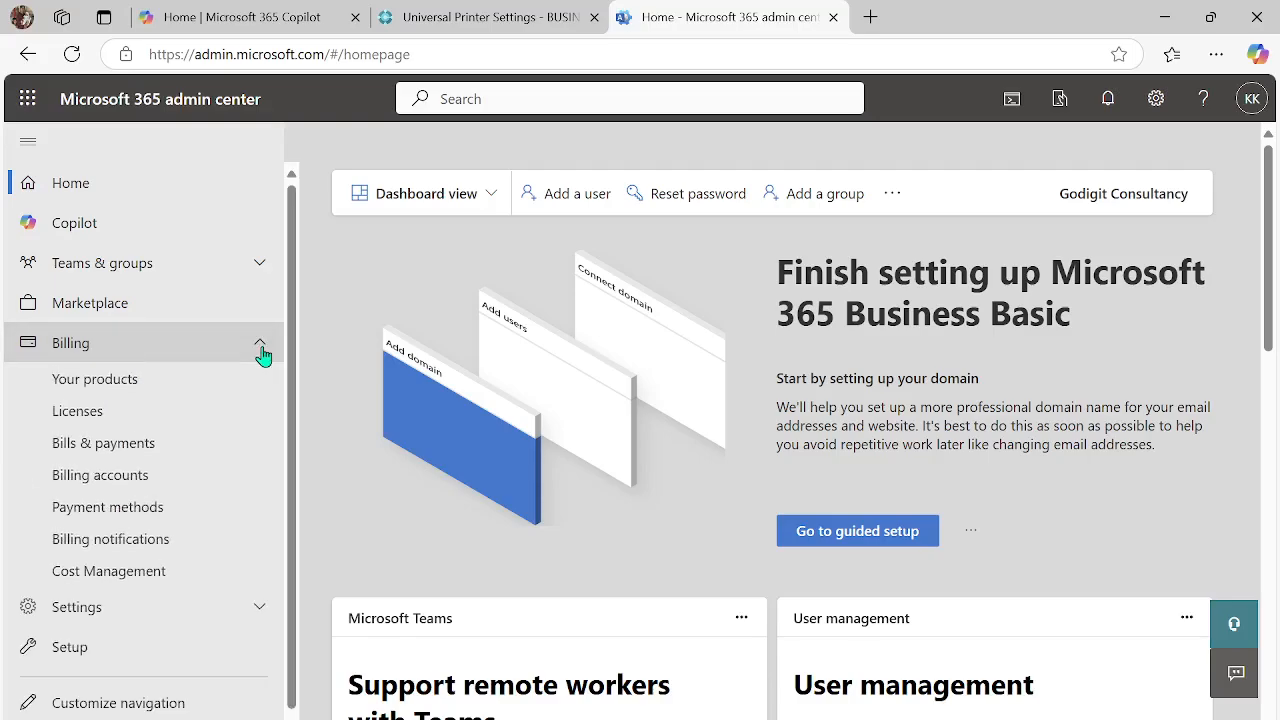
left_click(130, 388)
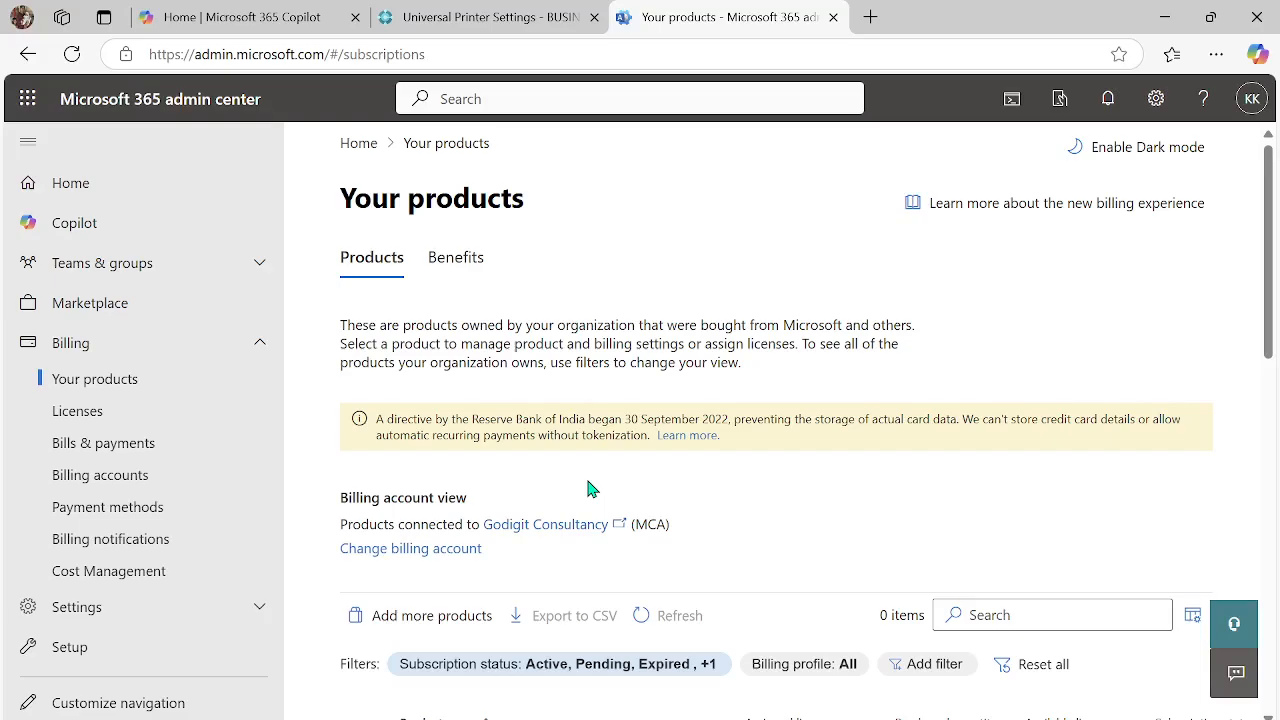
scroll(588, 488, "down", 1)
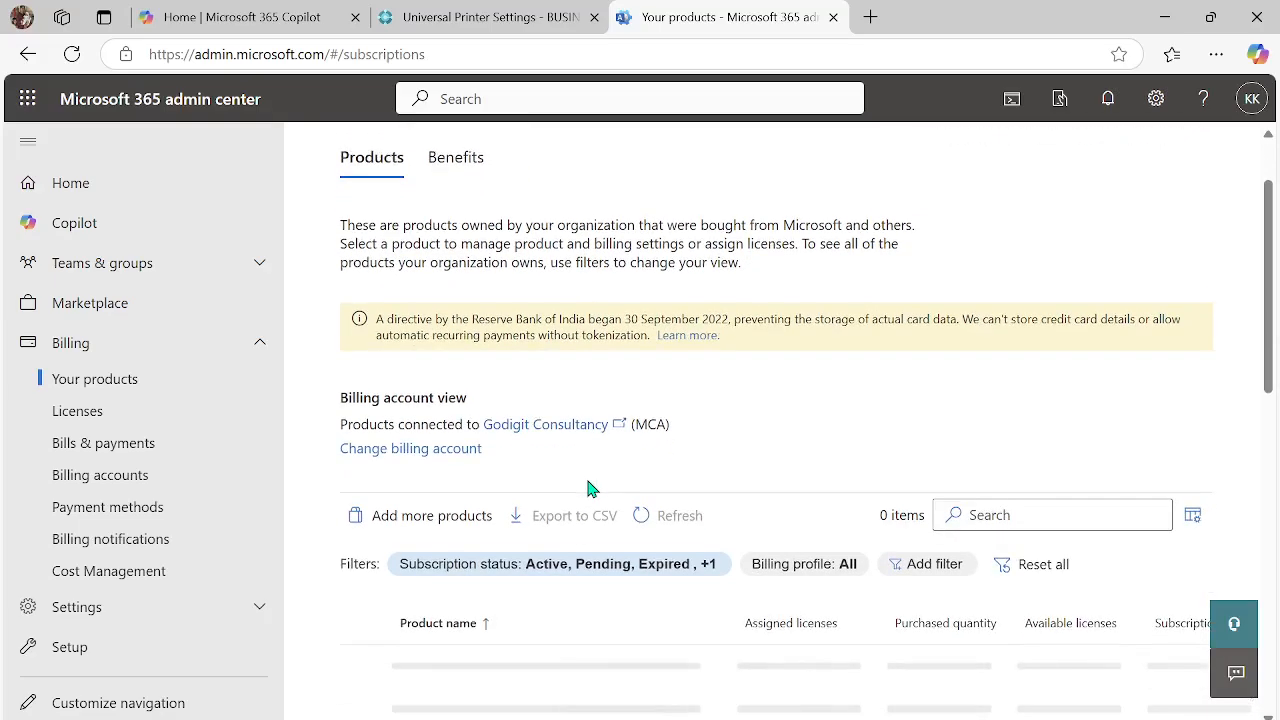
scroll(590, 488, "down", 1)
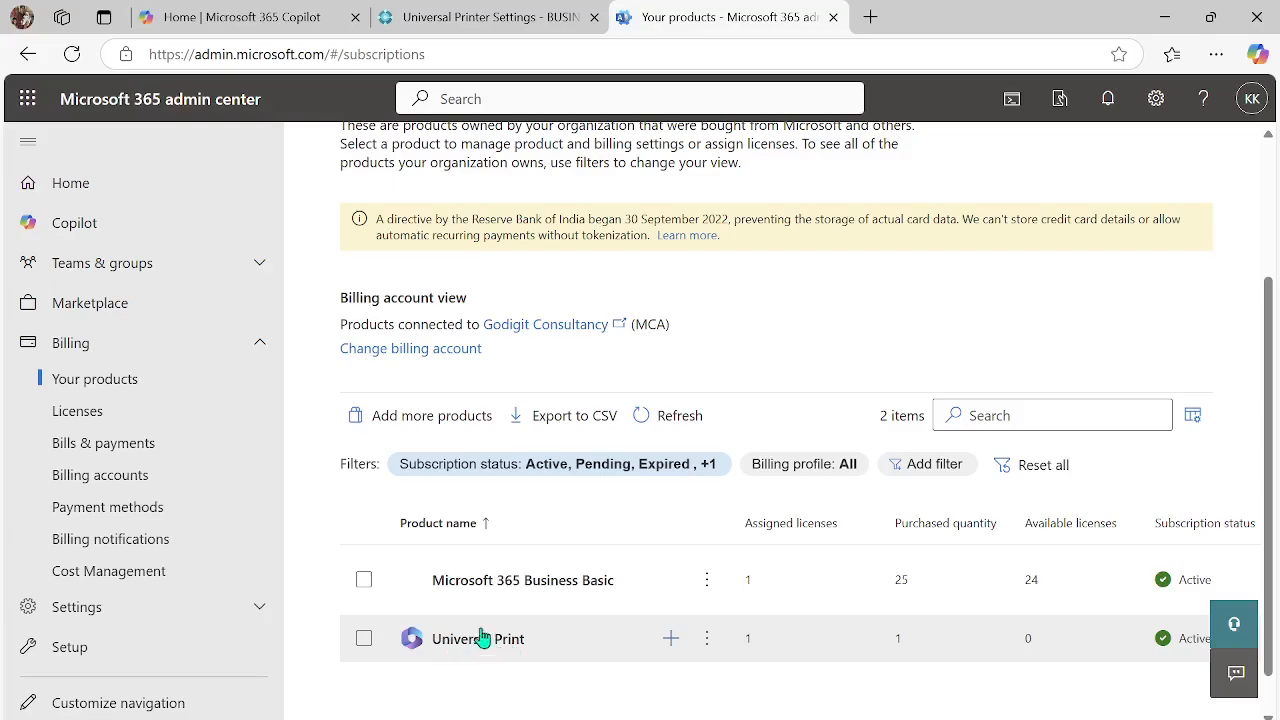
- Go from the owned products to the product marketplace and search it for "universal print"
scroll(482, 578, "up", 1)
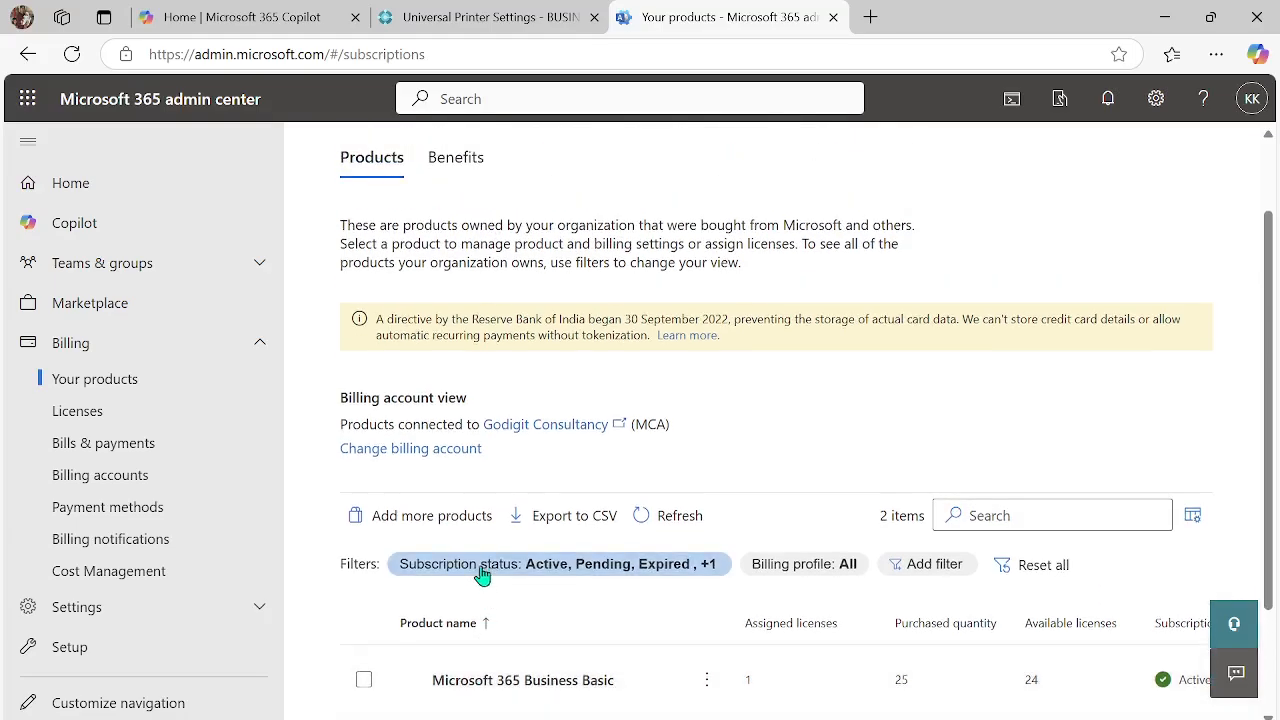
left_click(447, 518)
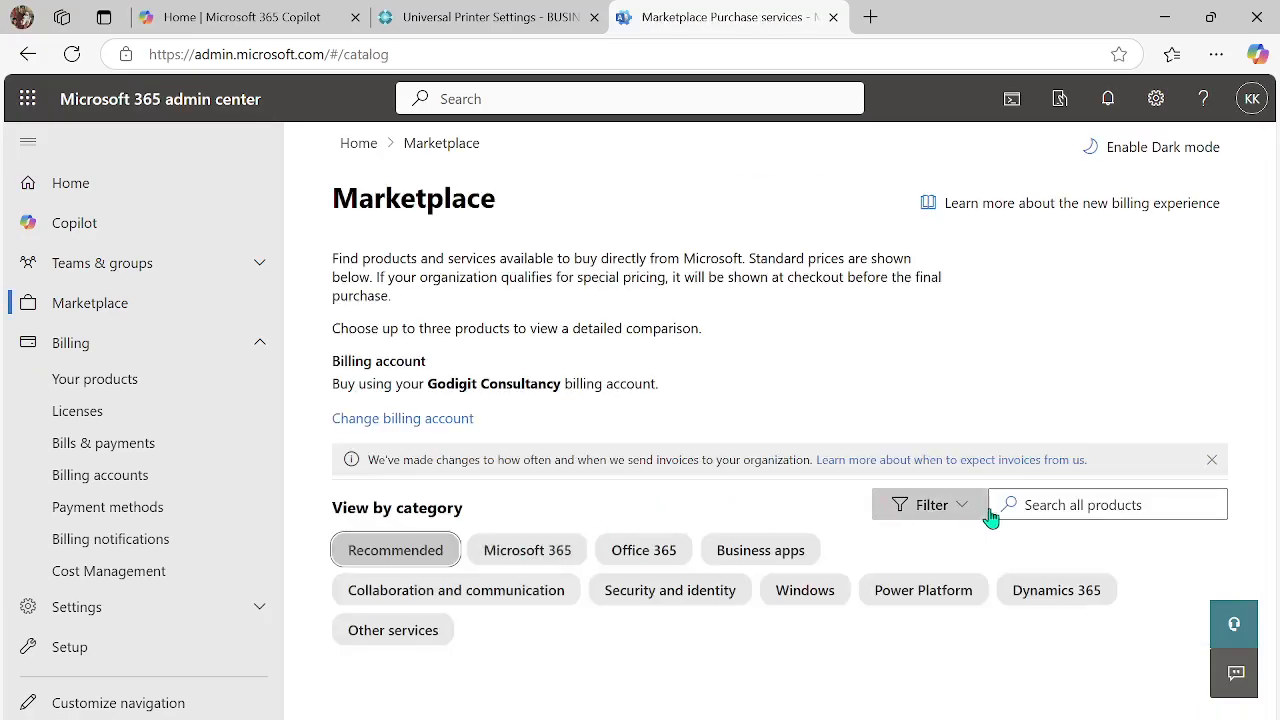
left_click(1022, 506)
type("u")
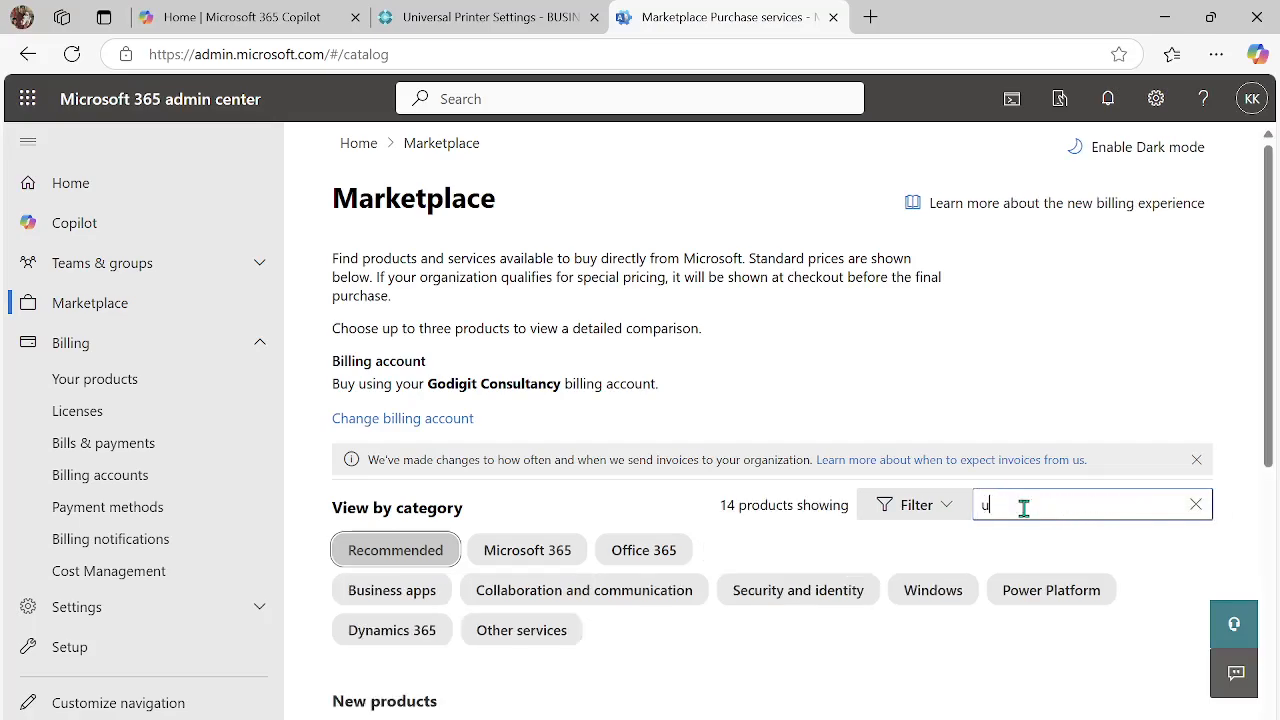
type("niversal print")
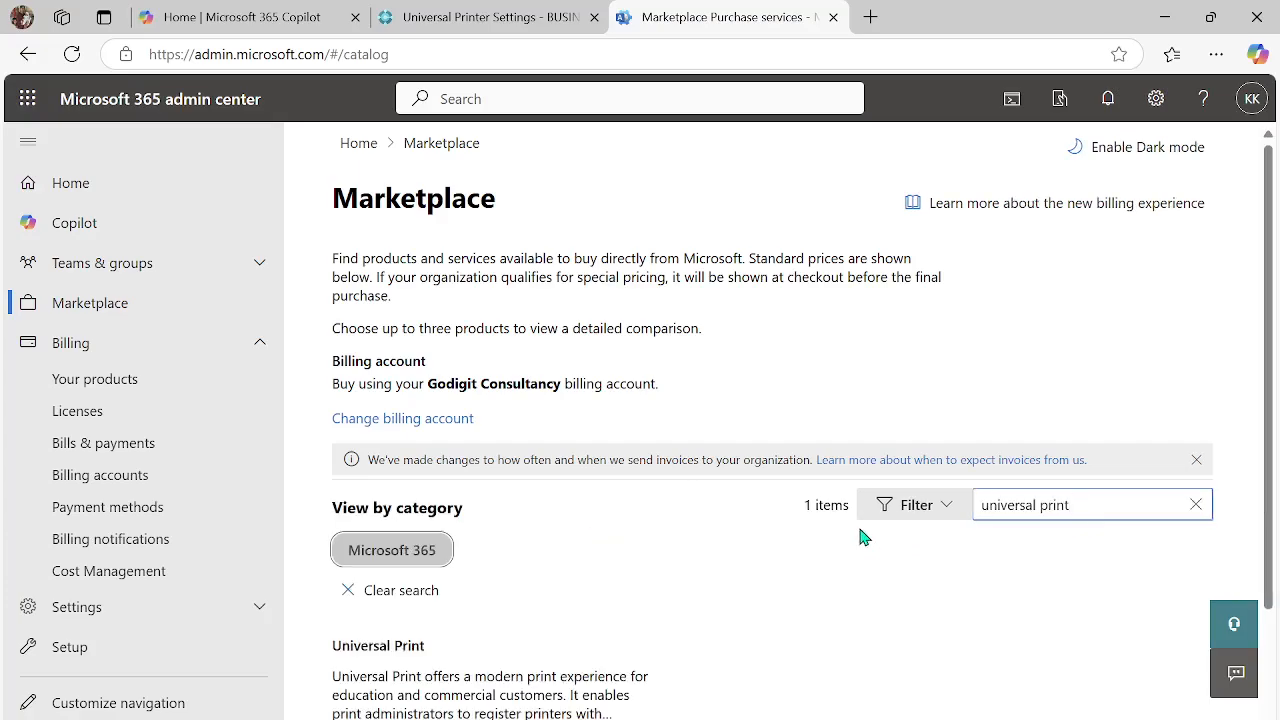
scroll(871, 534, "down", 1)
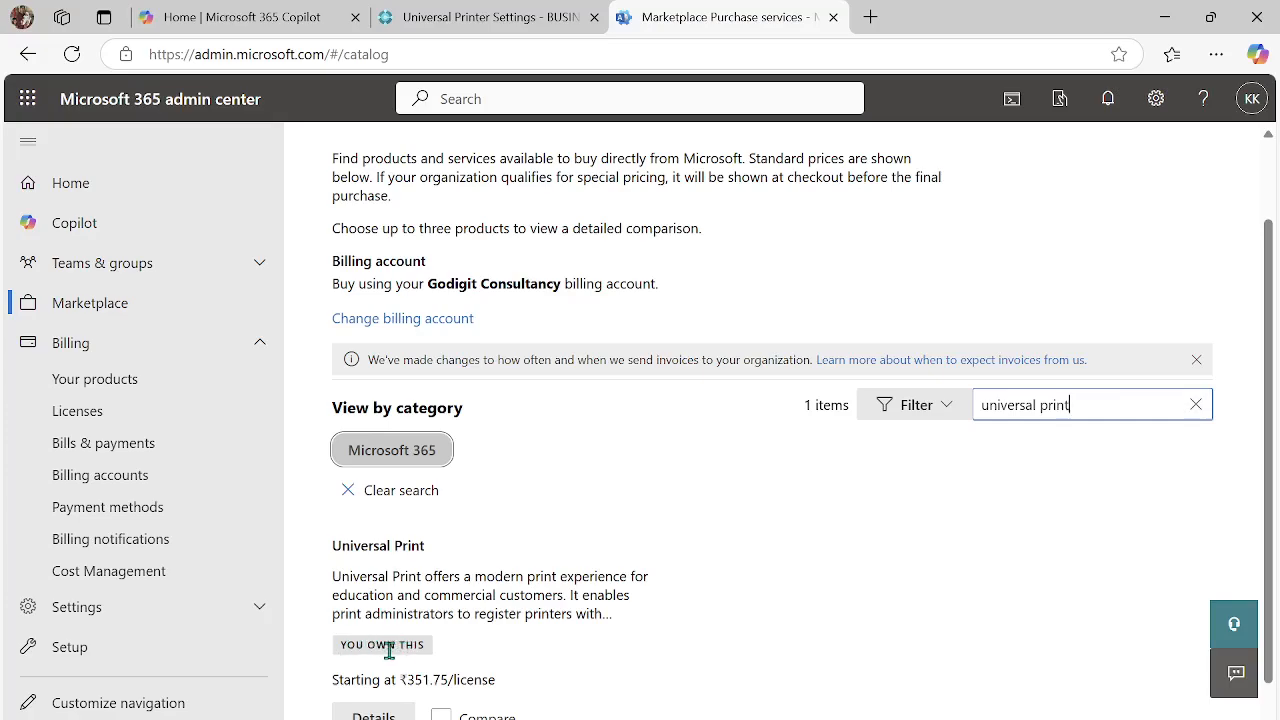
scroll(529, 649, "down", 1)
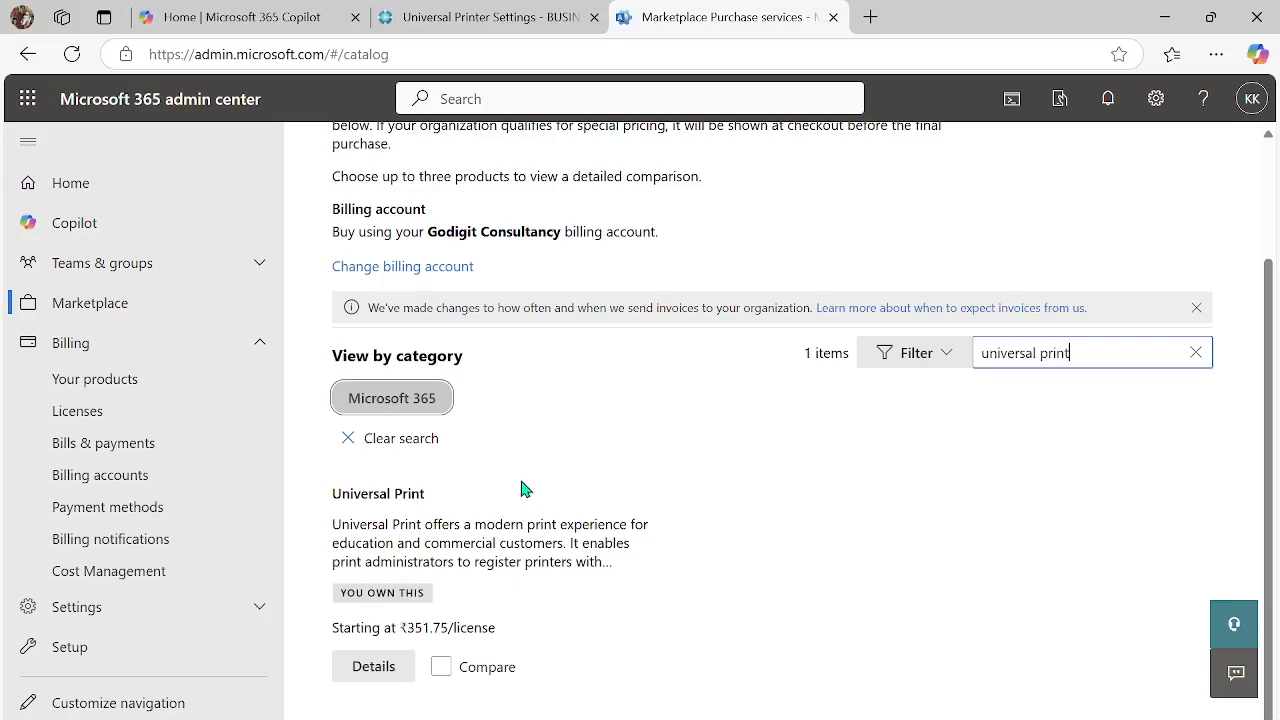
- Return to the organization's product list and check the Universal Print subscription and its licenses
left_click(178, 382)
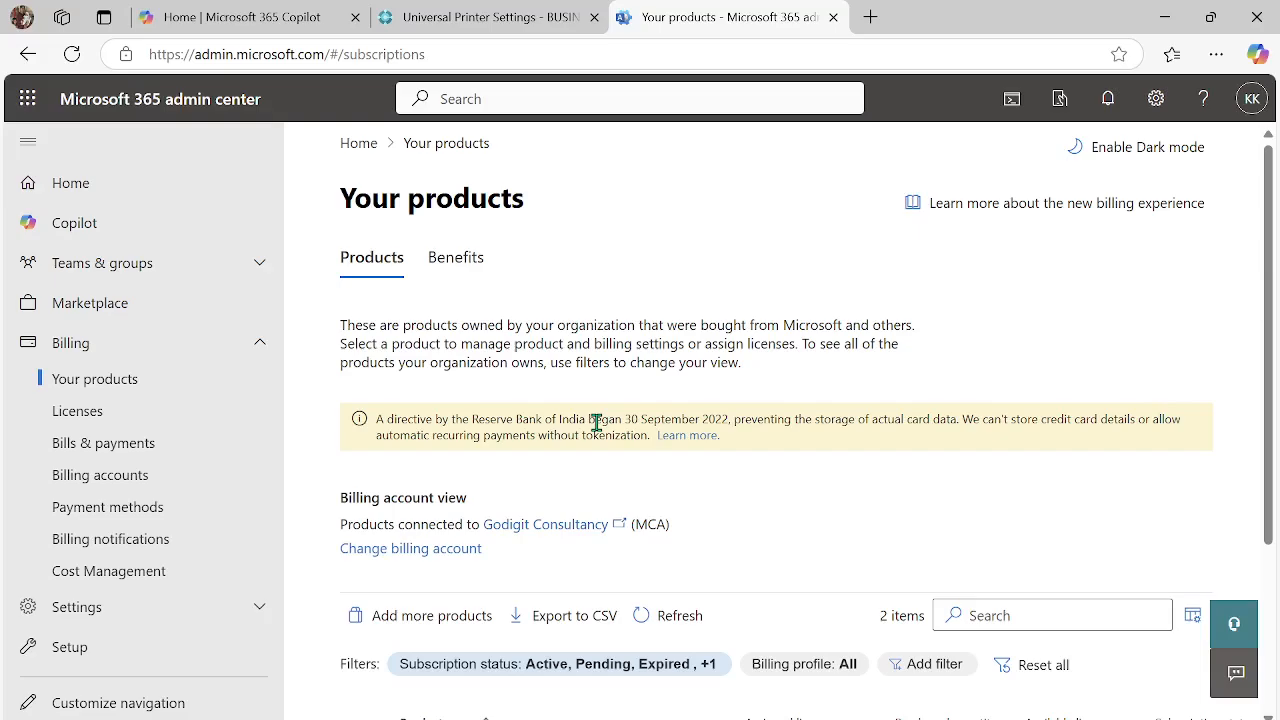
scroll(596, 423, "down", 1)
scroll(594, 430, "down", 1)
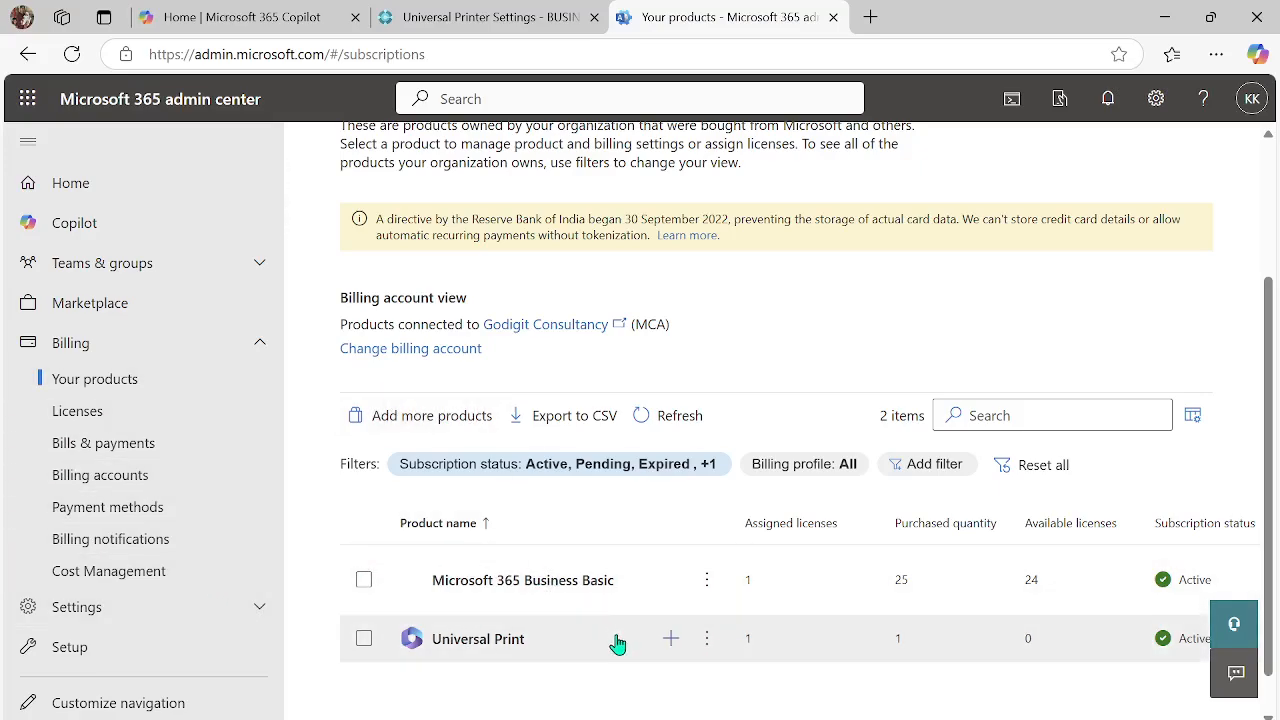
- Load portal.azure.com in a new browser tab and open the Universal Print service
left_click(870, 17)
type("portal.azure.com")
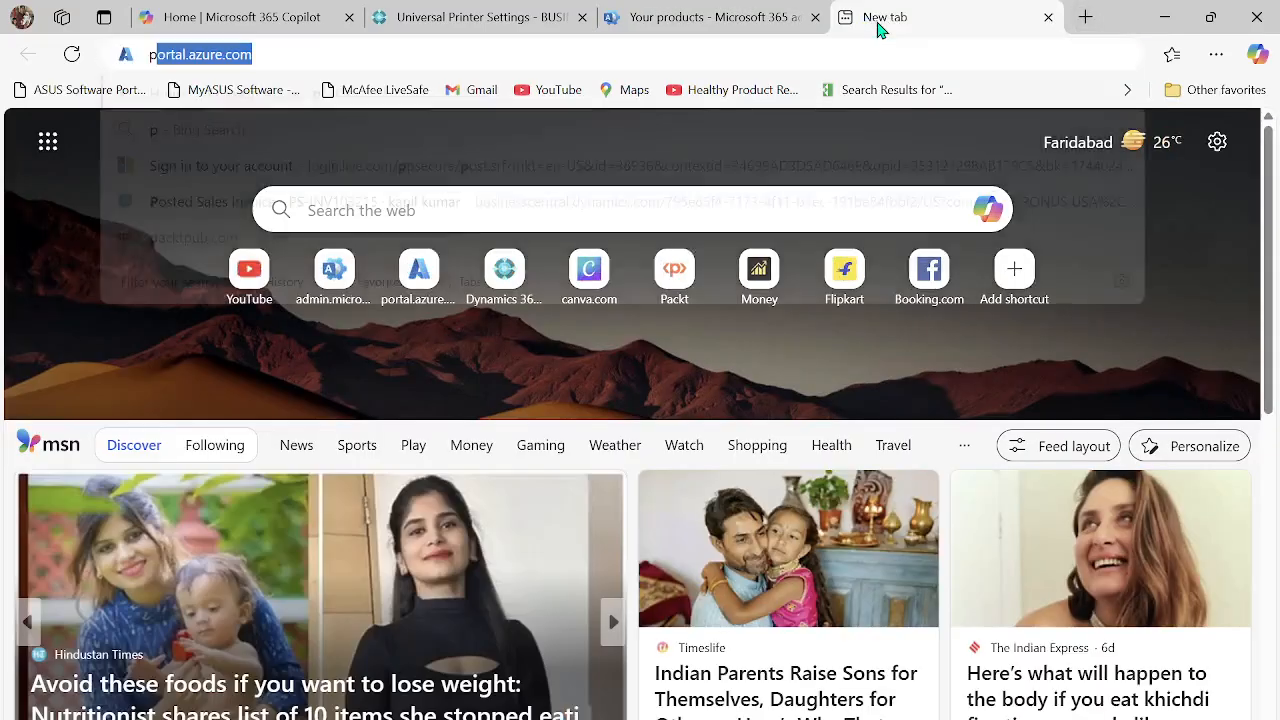
key("Return")
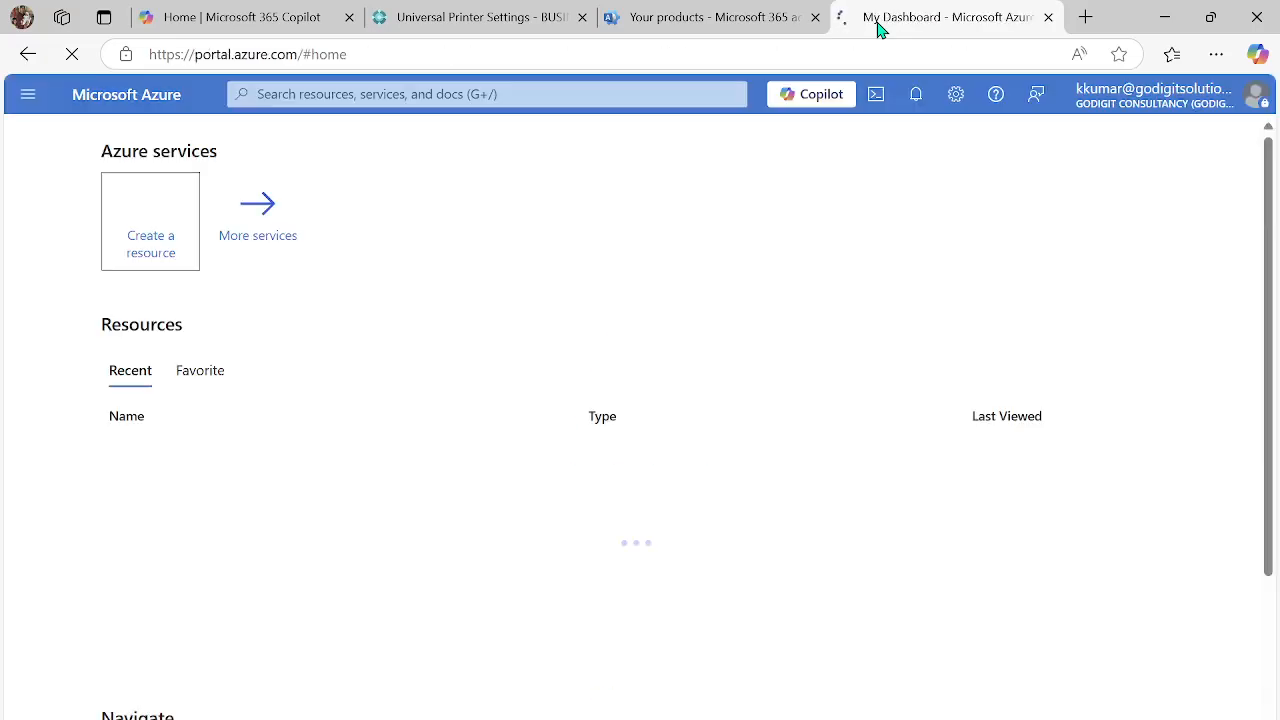
left_click(355, 92)
left_click(92, 286)
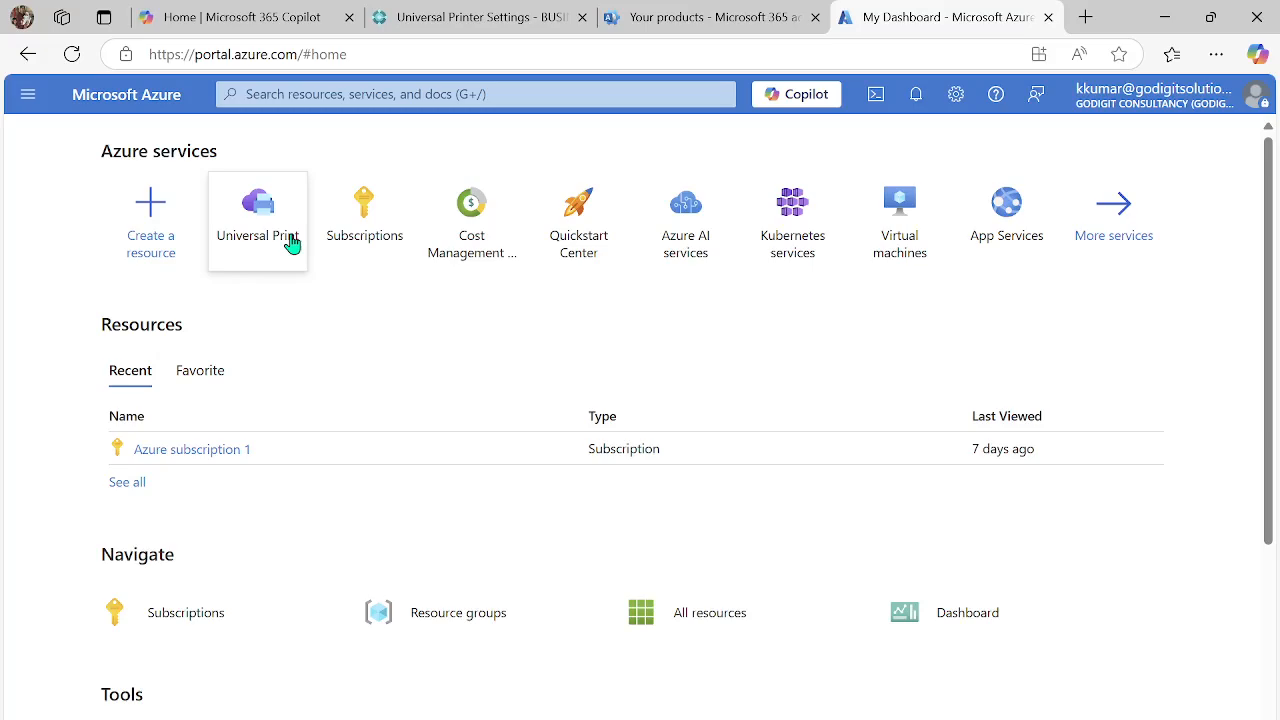
left_click(365, 100)
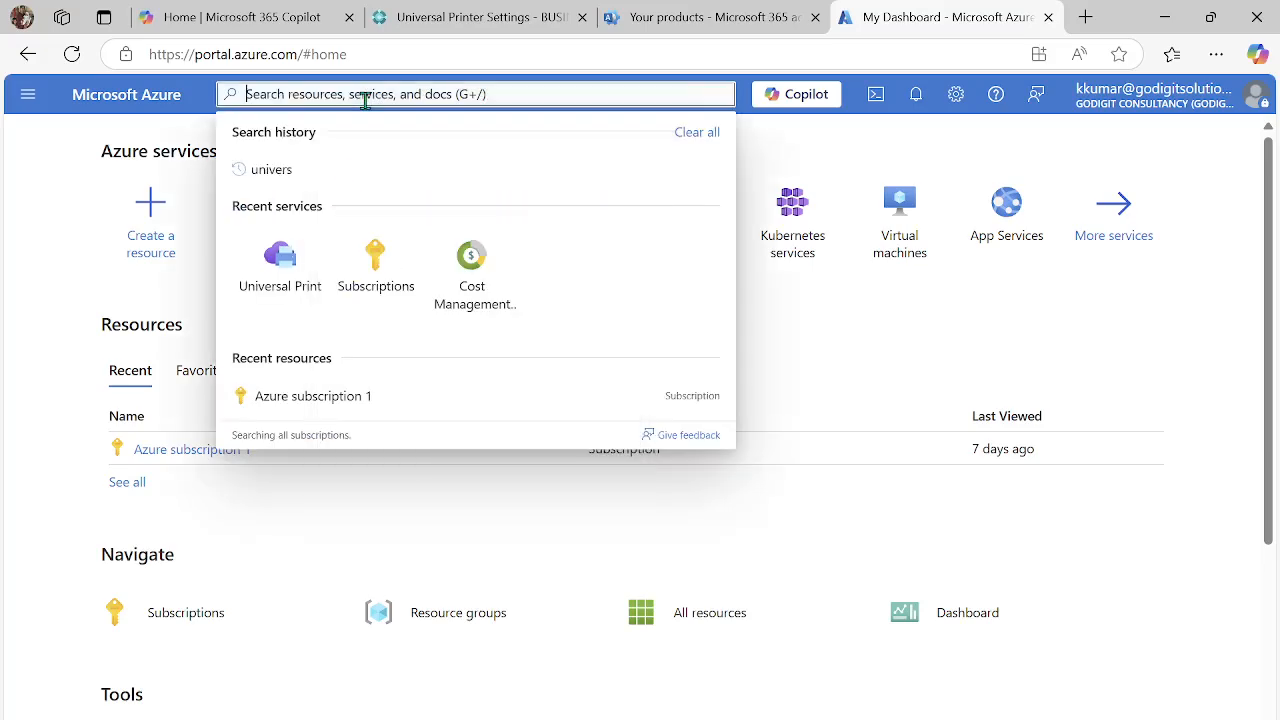
left_click(285, 287)
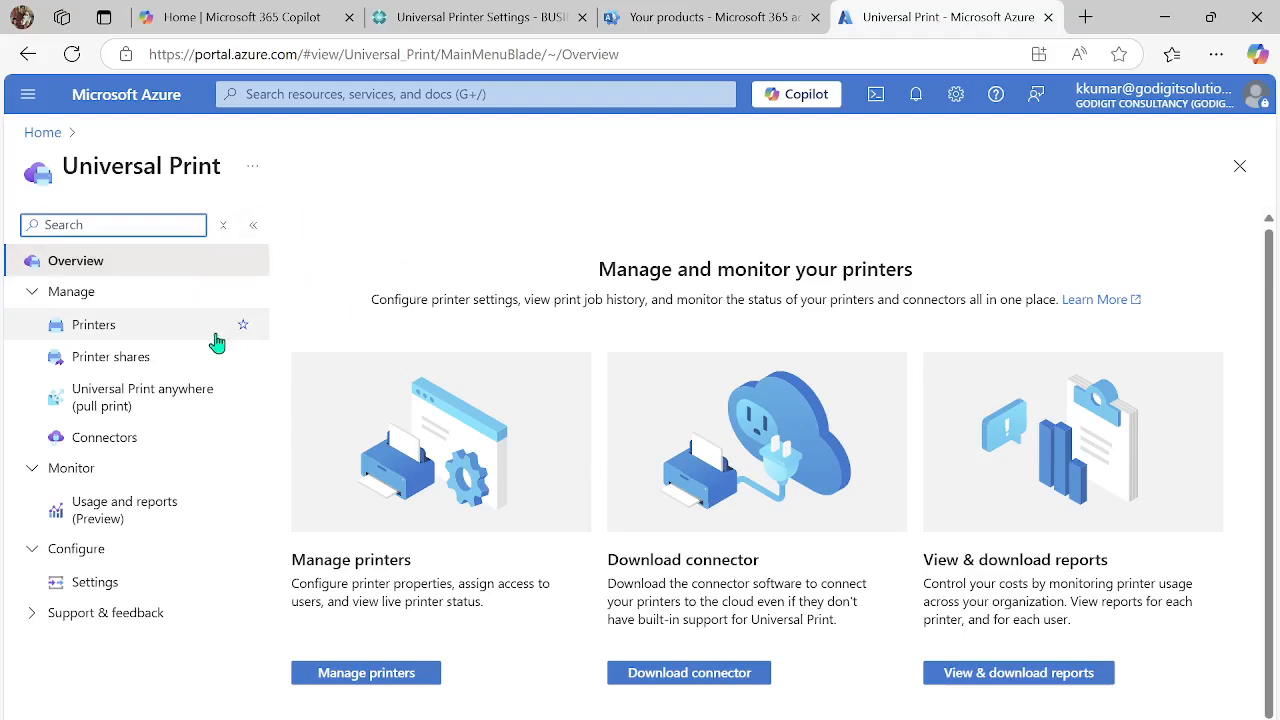
- View the printers registered in Universal Print, including their share status, and return to the service overview
left_click(139, 334)
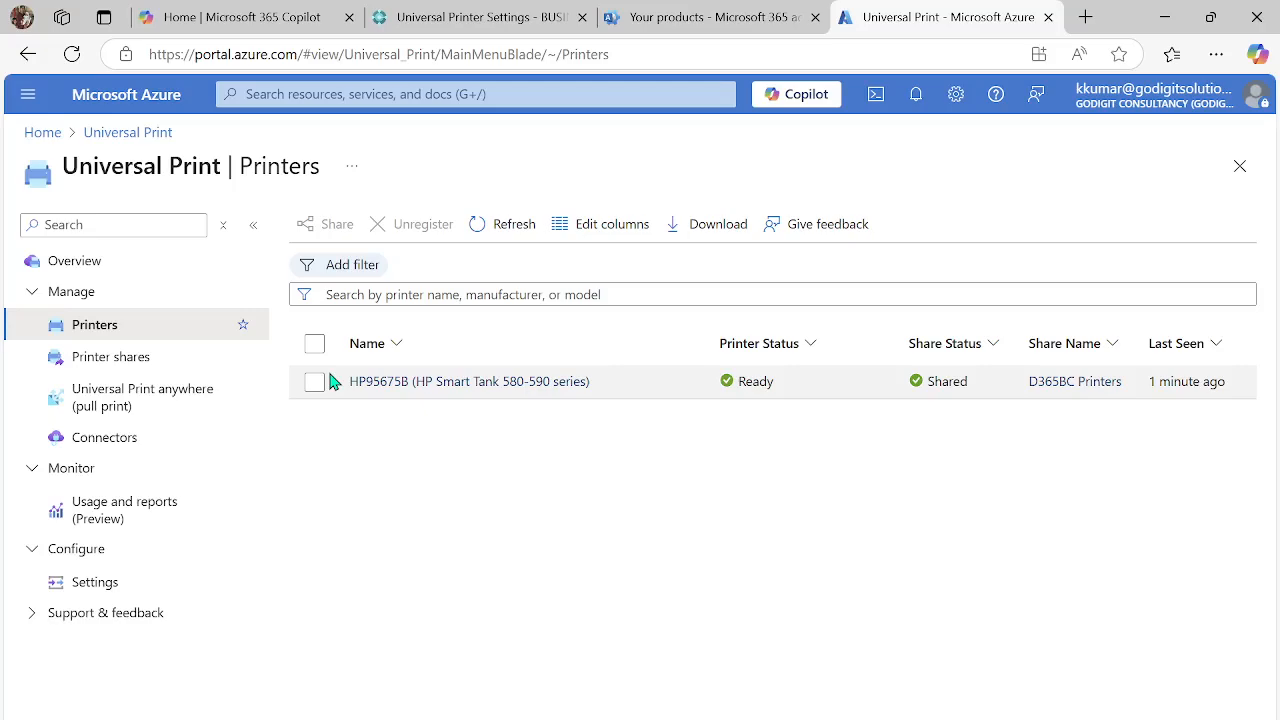
left_click(131, 270)
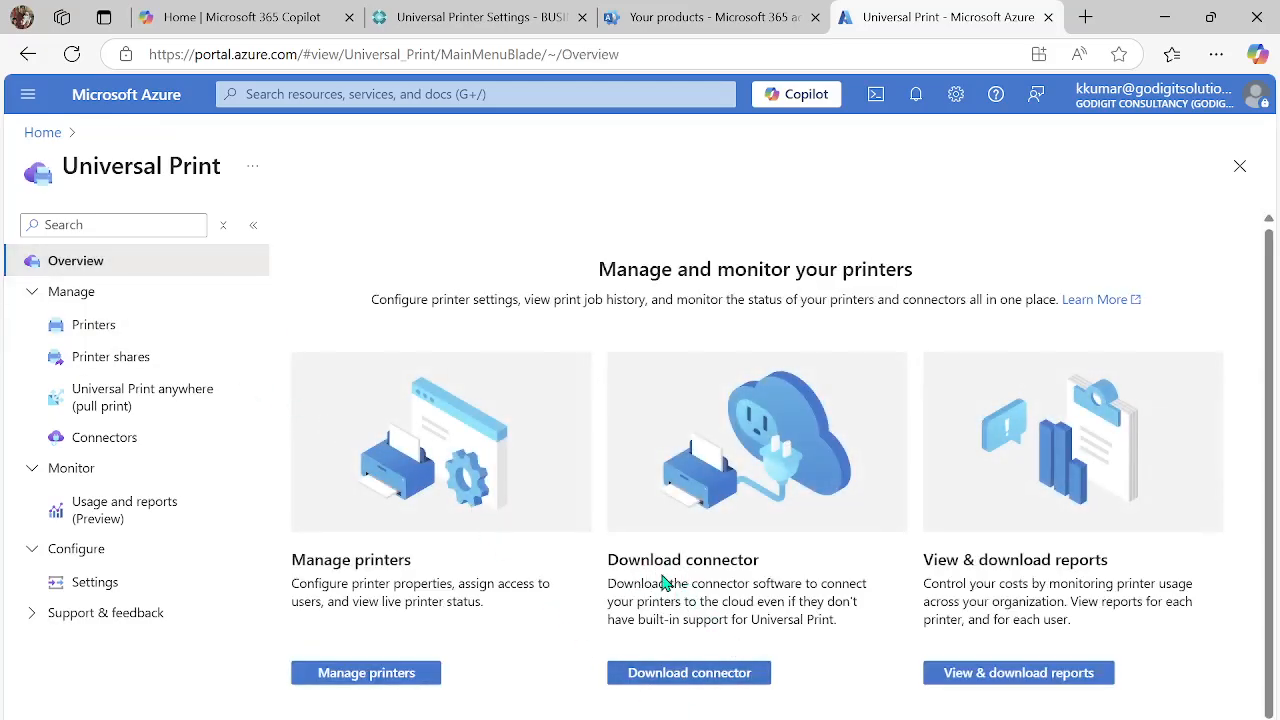
- Open the Universal Print connector download guide, review its prerequisites, and check the Universal Print connector updater in Windows Services
left_click(694, 680)
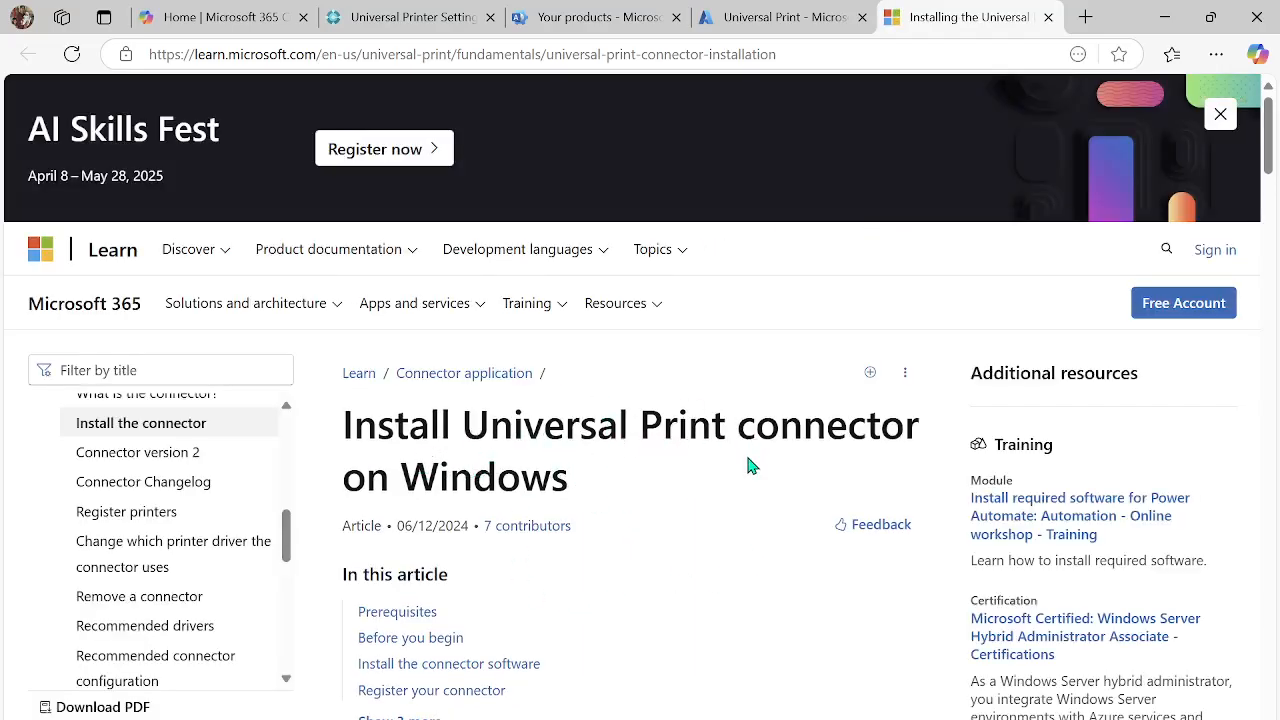
scroll(750, 474, "down", 6)
scroll(740, 502, "down", 4)
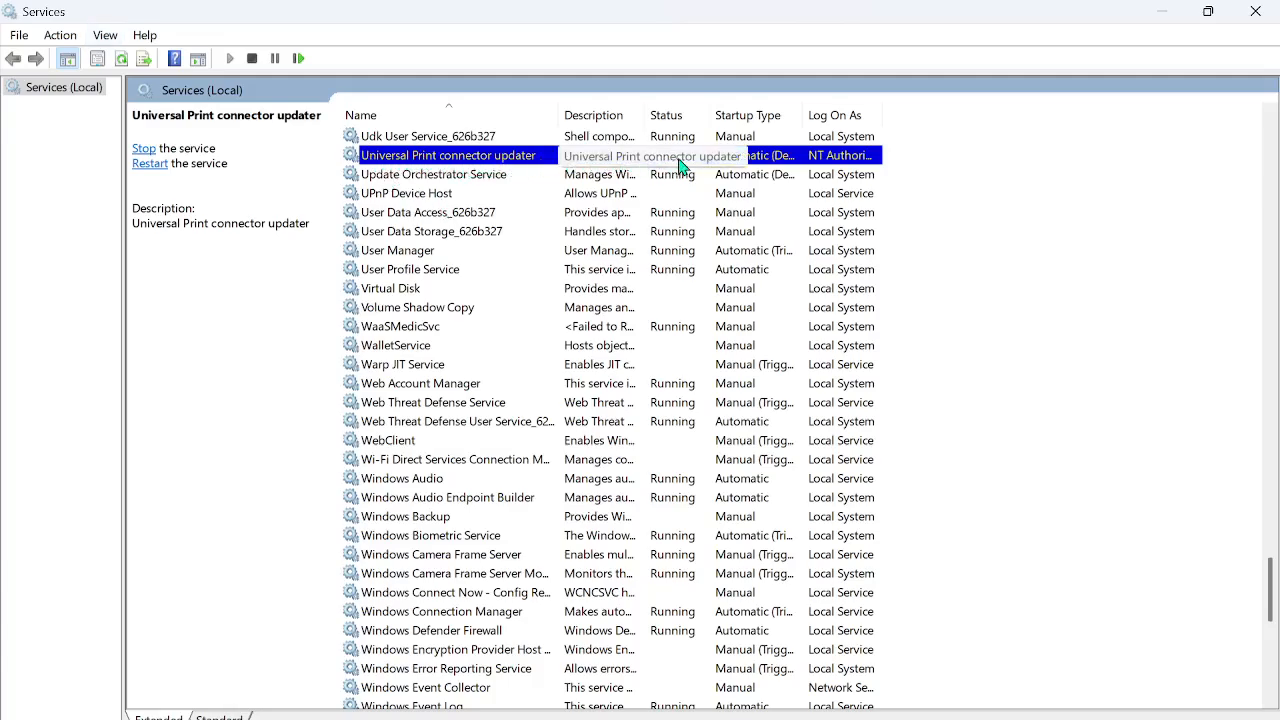
left_click(1174, 18)
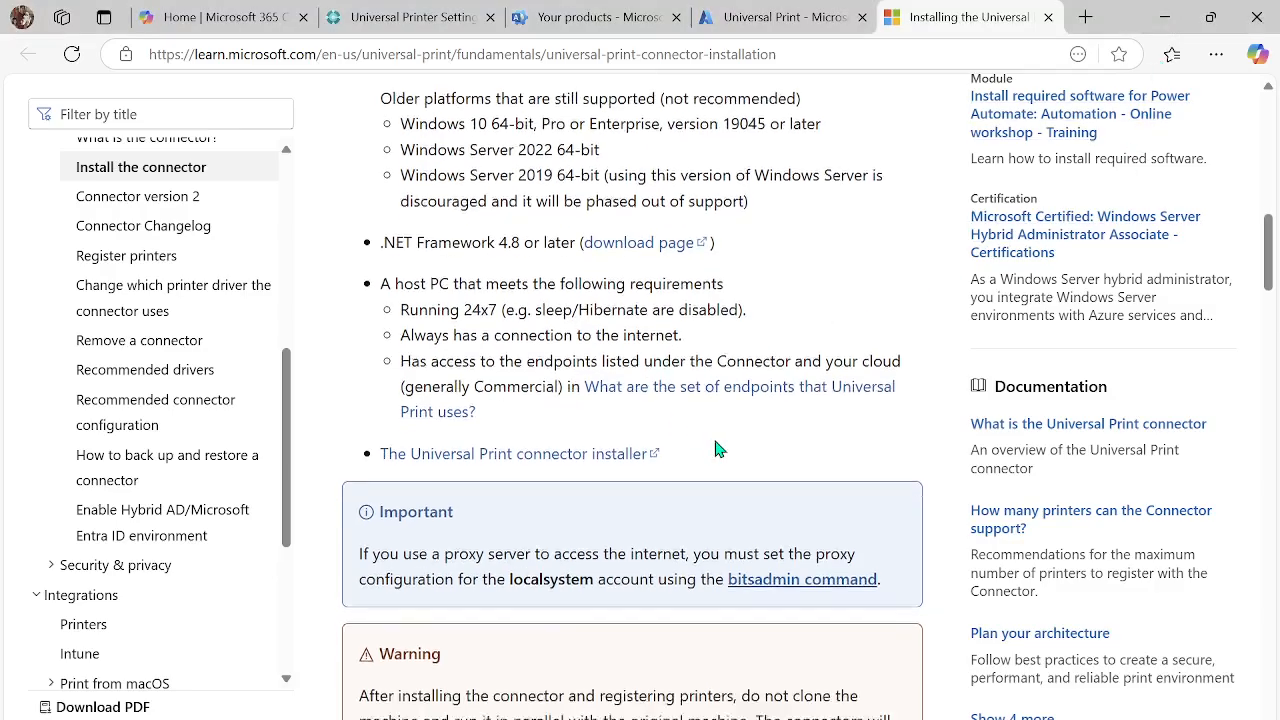
- Read the guide's instructions for installing the connector software, signing in, and registering the connector under a name
scroll(715, 449, "down", 8)
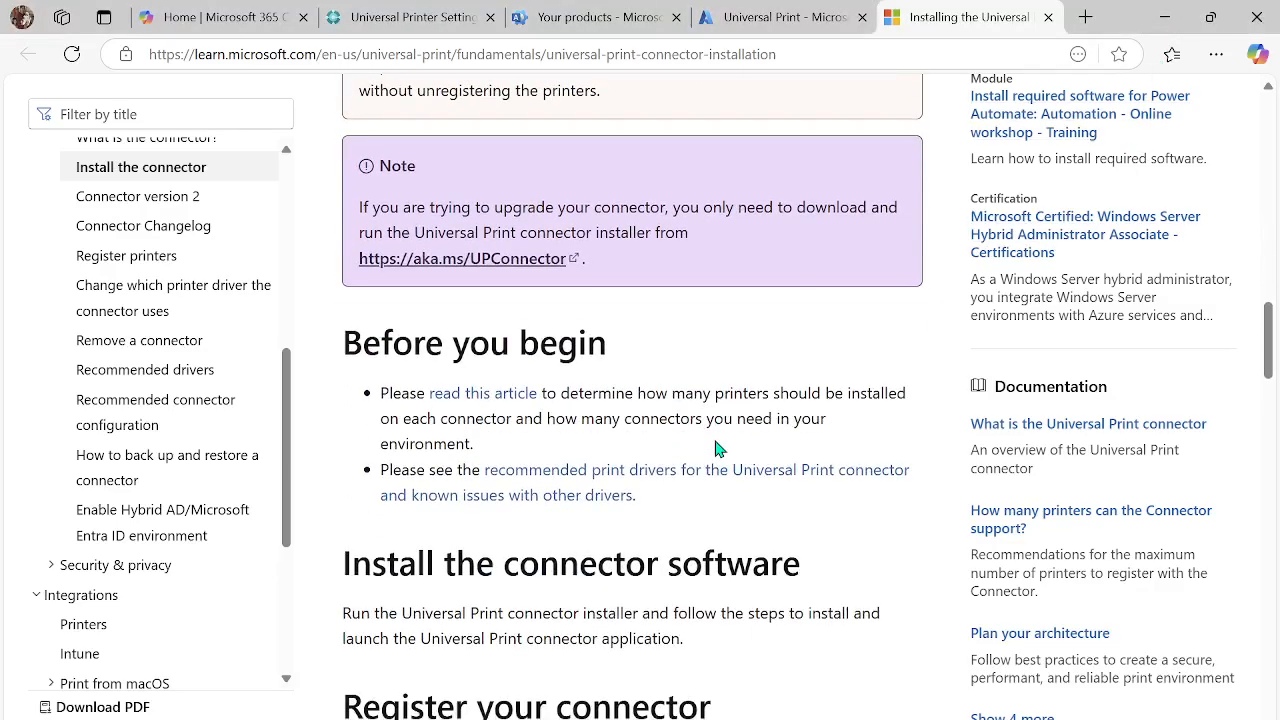
scroll(715, 449, "down", 1)
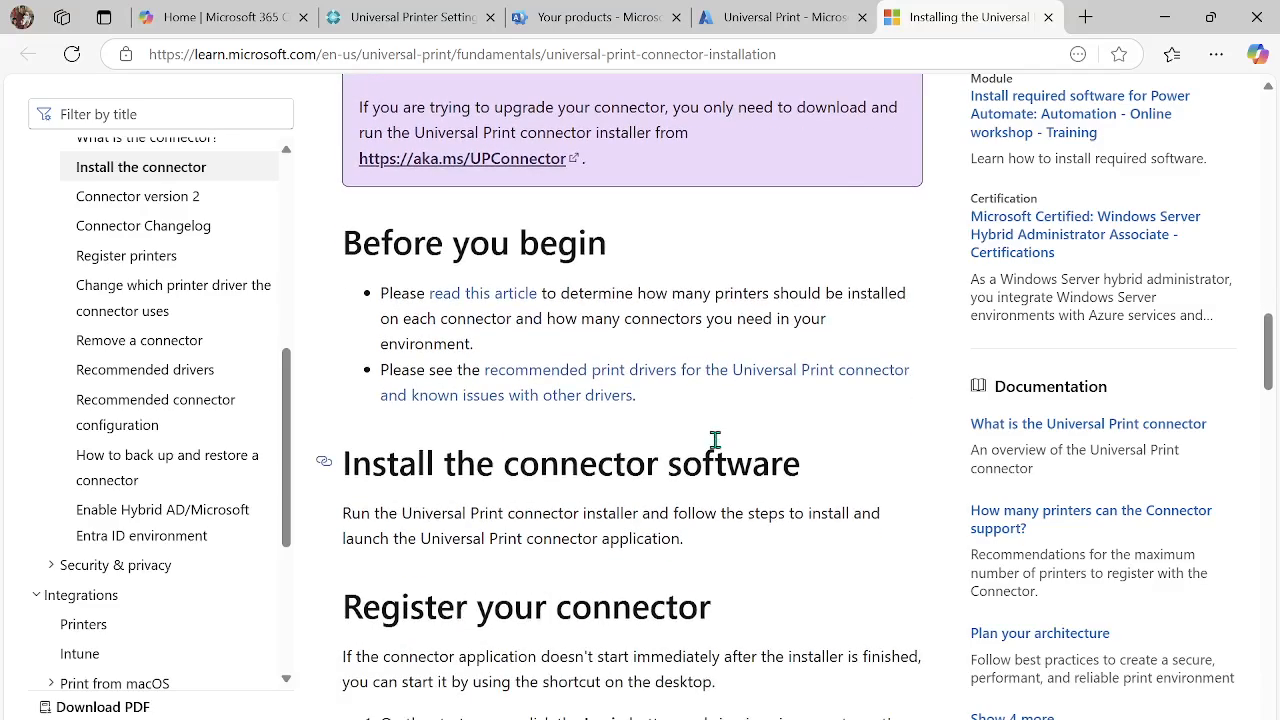
scroll(715, 440, "down", 2)
scroll(715, 449, "down", 1)
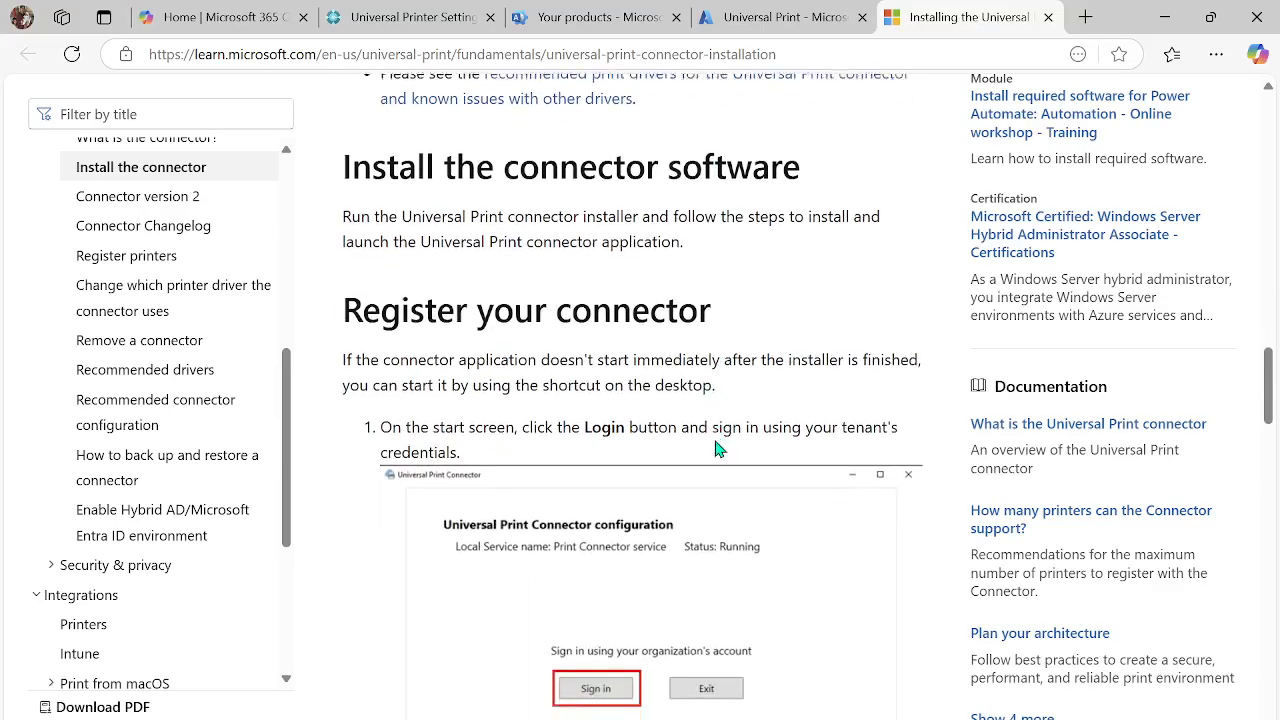
scroll(480, 432, "down", 2)
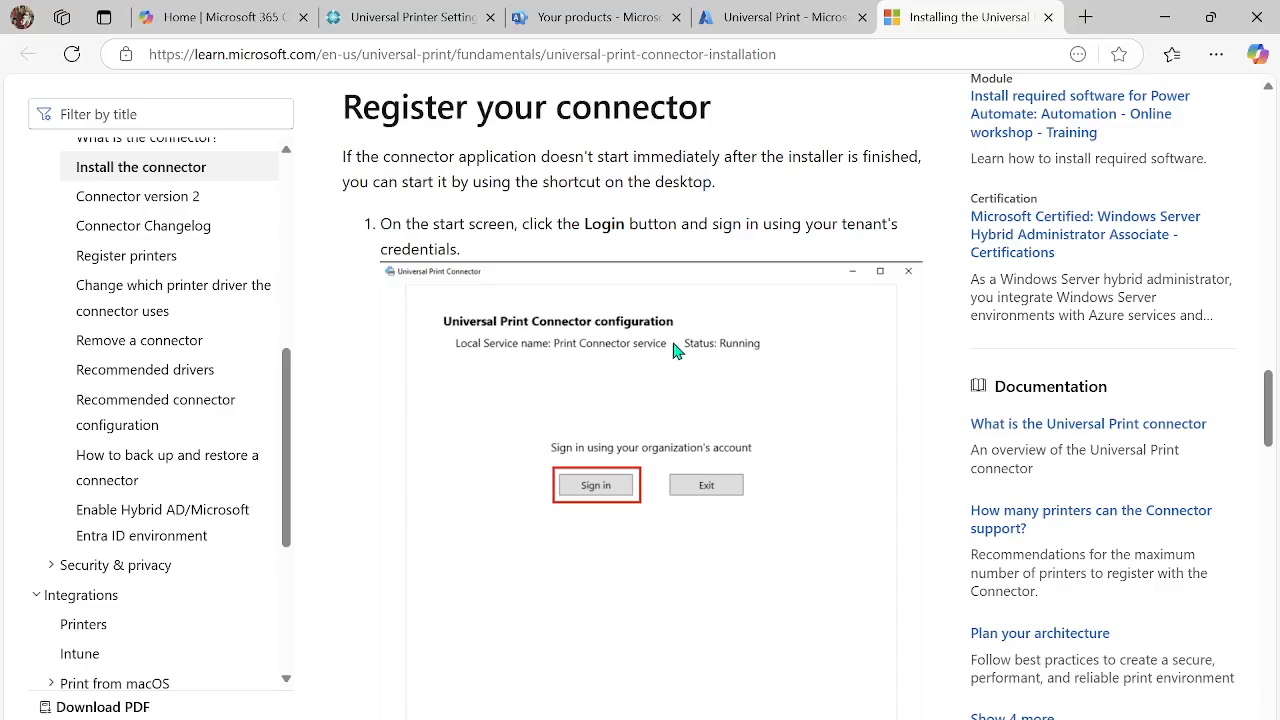
scroll(675, 350, "down", 1)
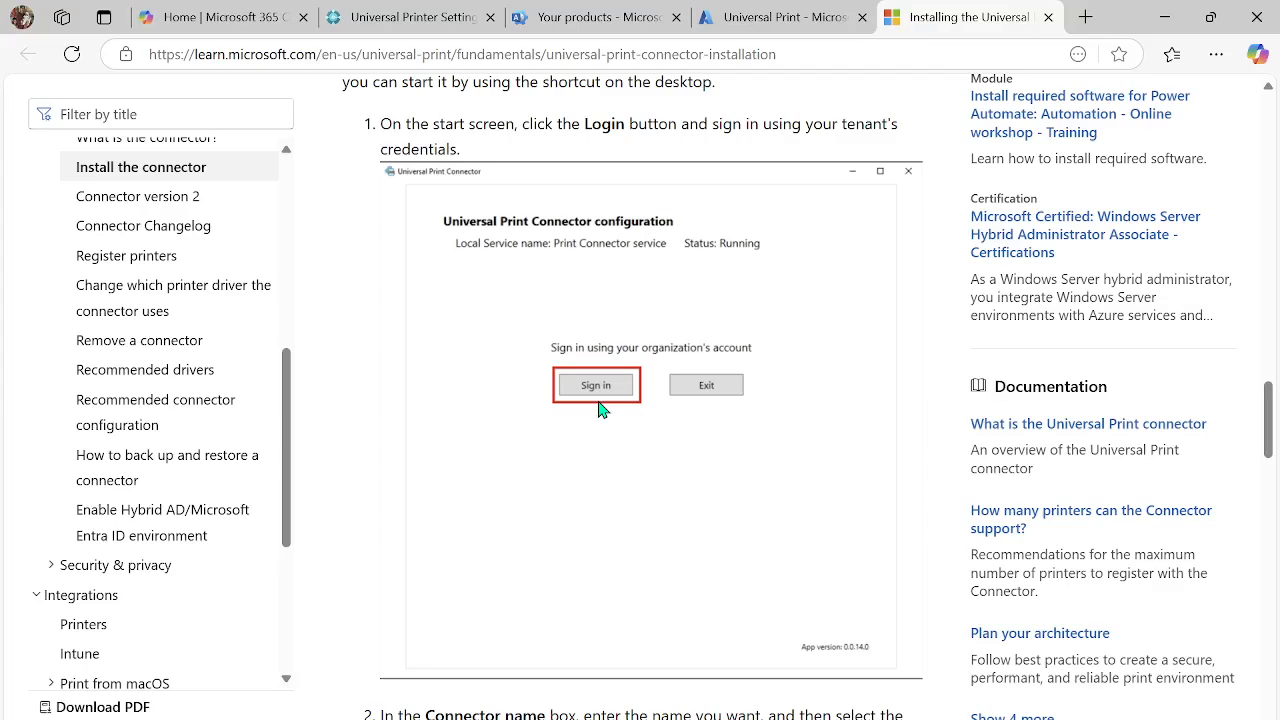
scroll(645, 398, "down", 3)
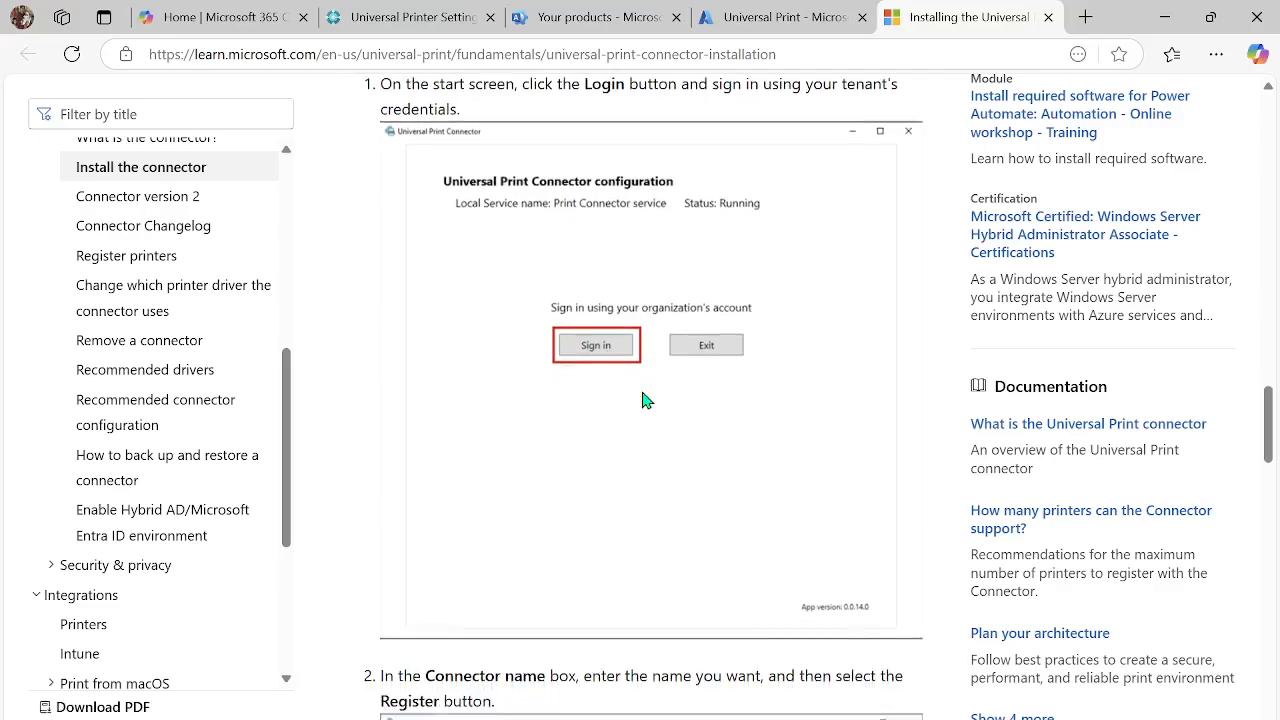
scroll(645, 398, "down", 2)
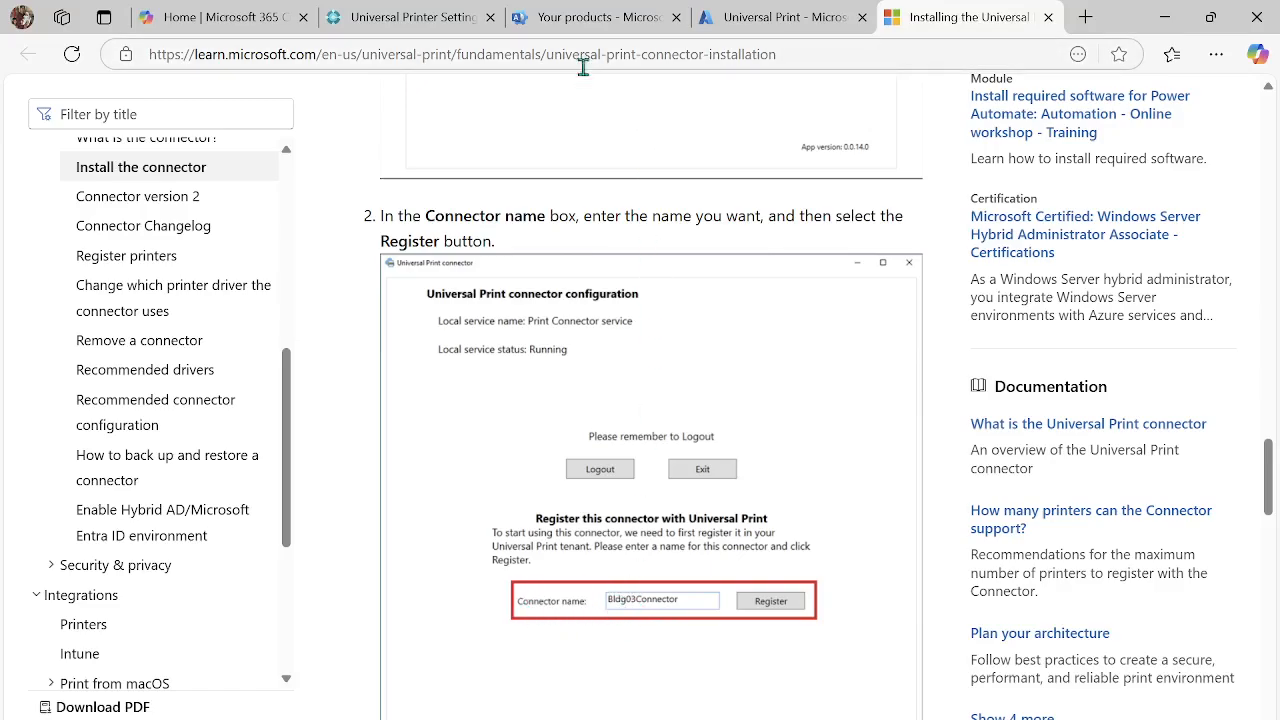
- View the registered connectors in Azure Universal Print and compare them with the connector name instruction in the installation guide
left_click(756, 38)
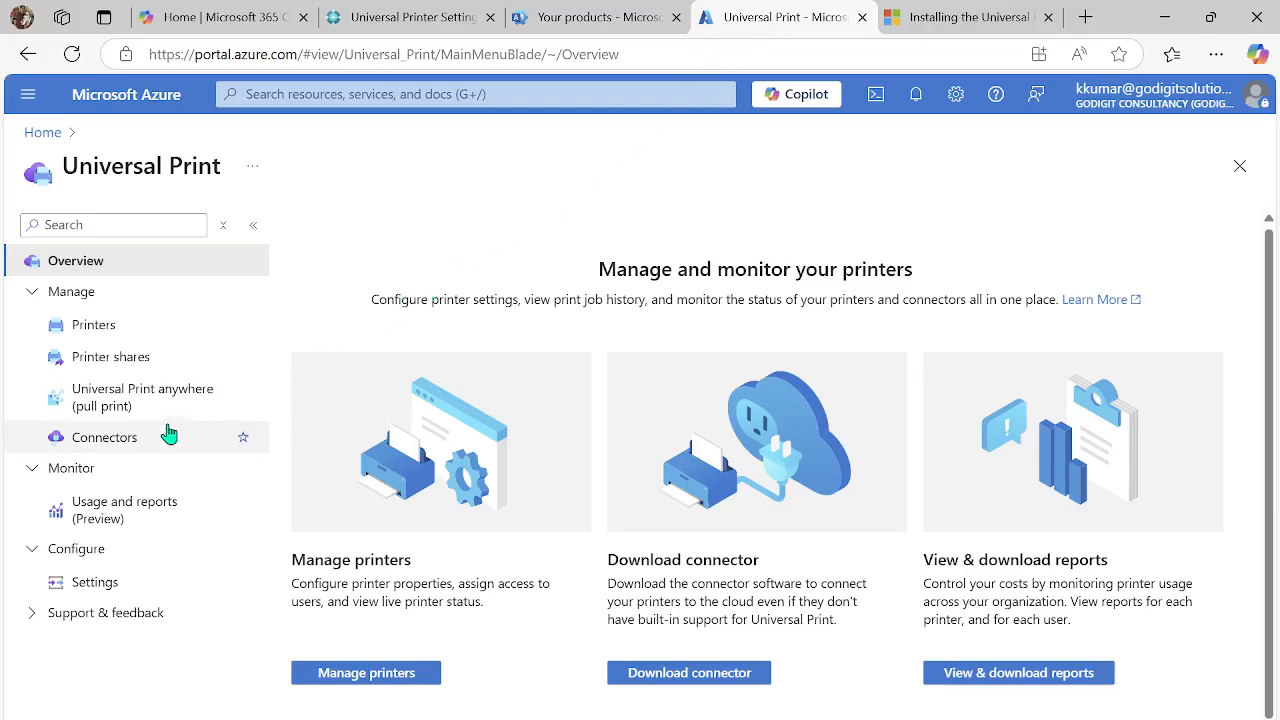
left_click(109, 448)
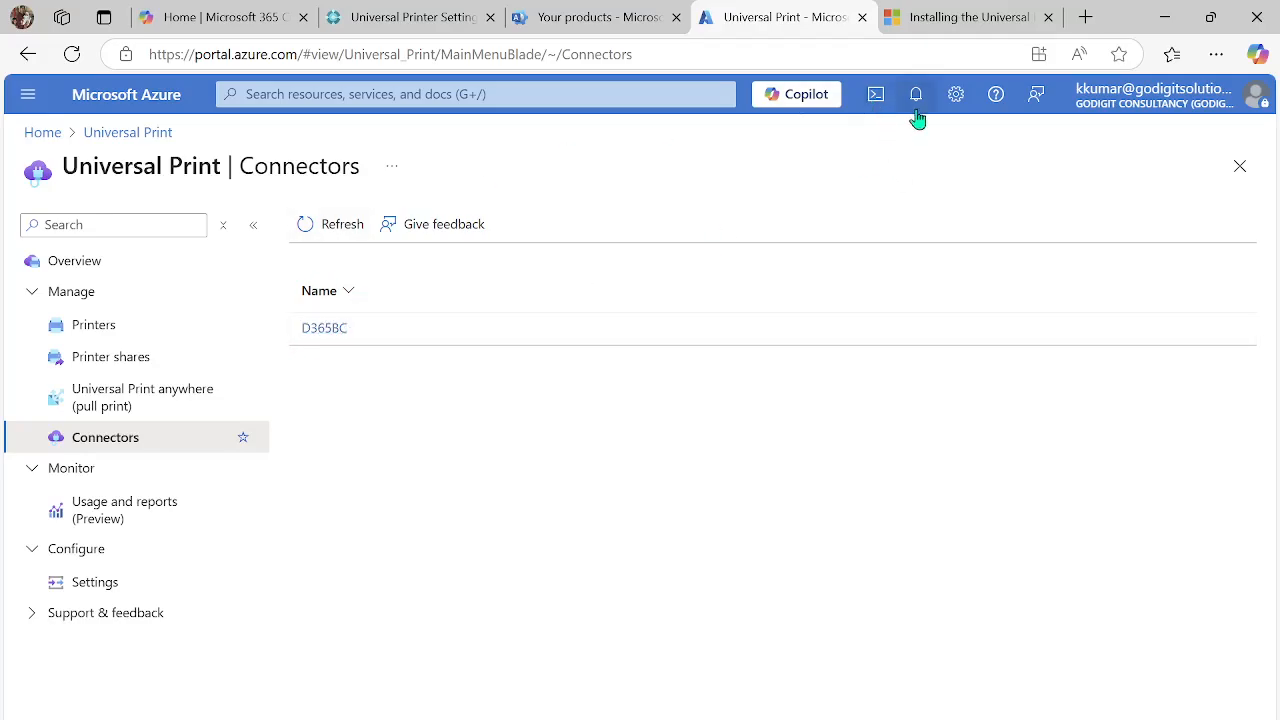
left_click(940, 20)
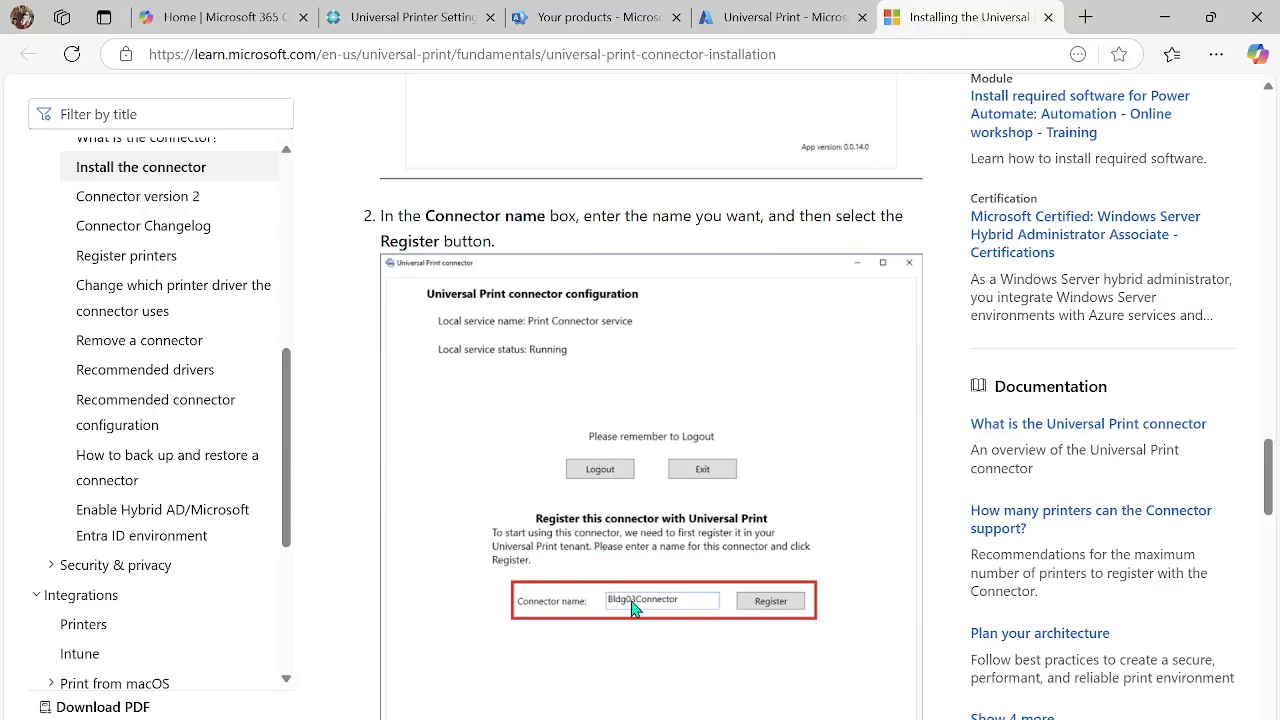
left_click(779, 28)
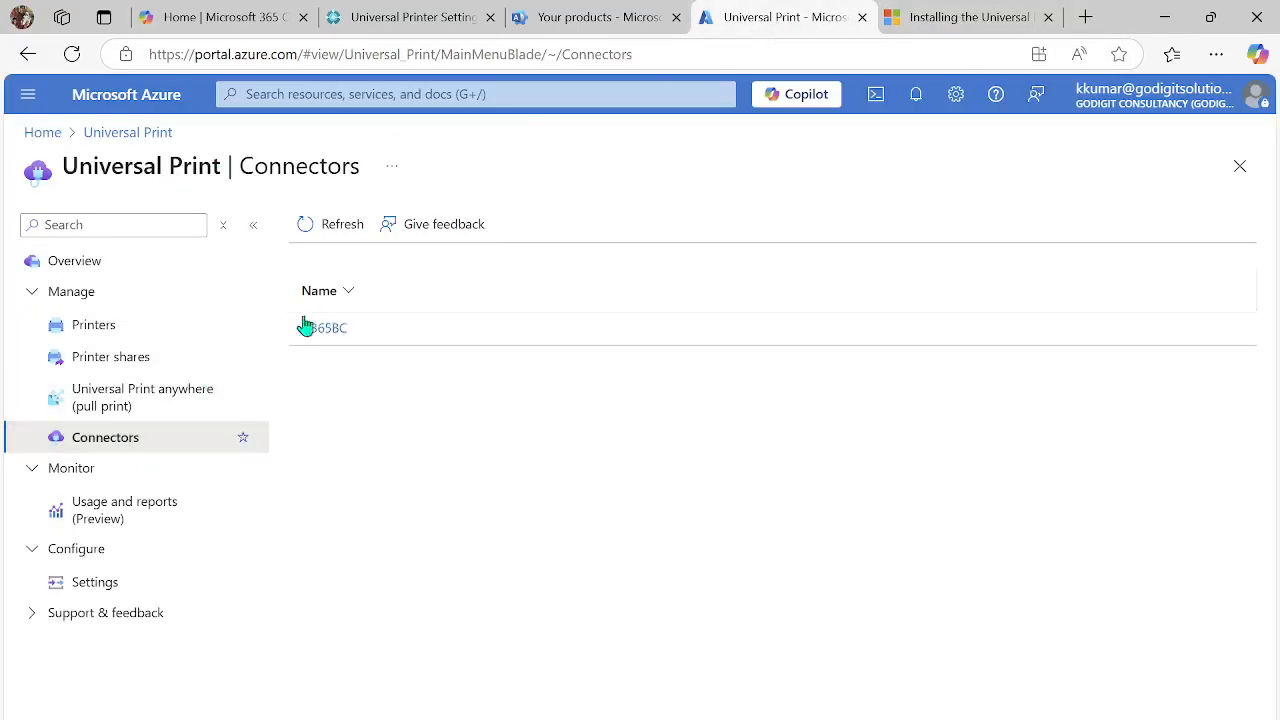
- Read the connector guide's configuration options for automatic diagnostics and hybrid AD, through to its next steps
left_click(948, 22)
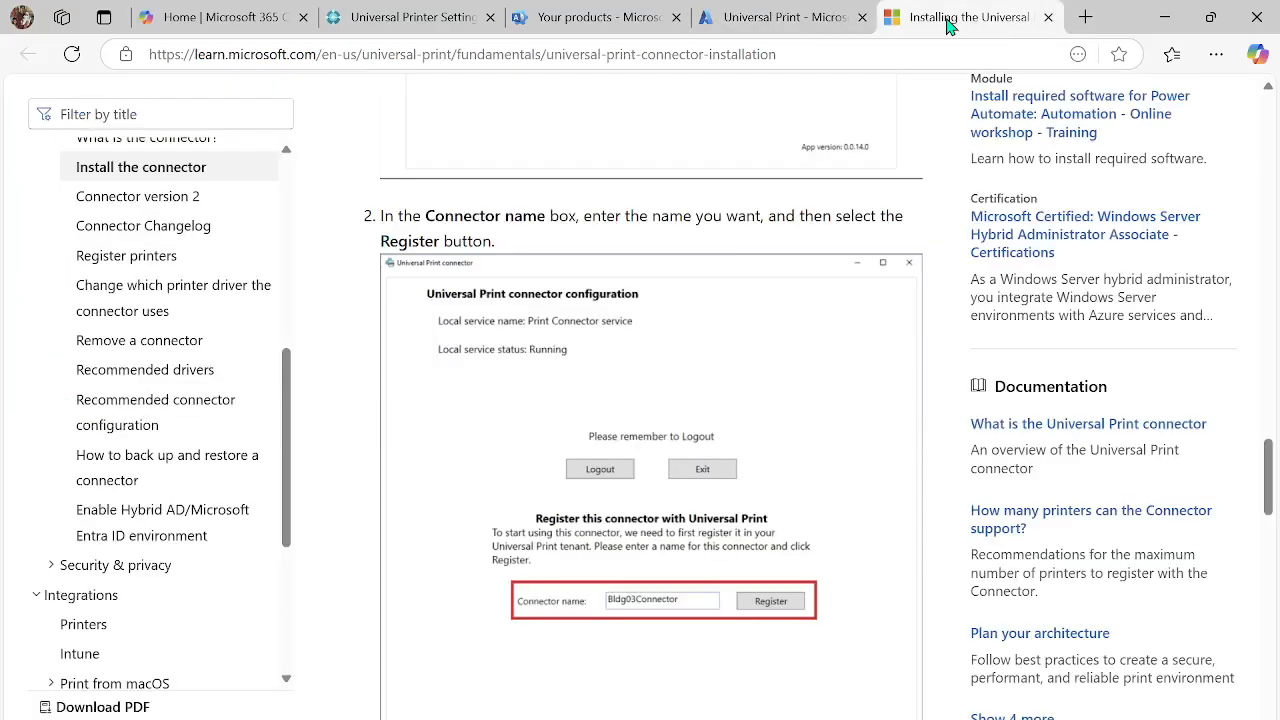
scroll(780, 612, "down", 3)
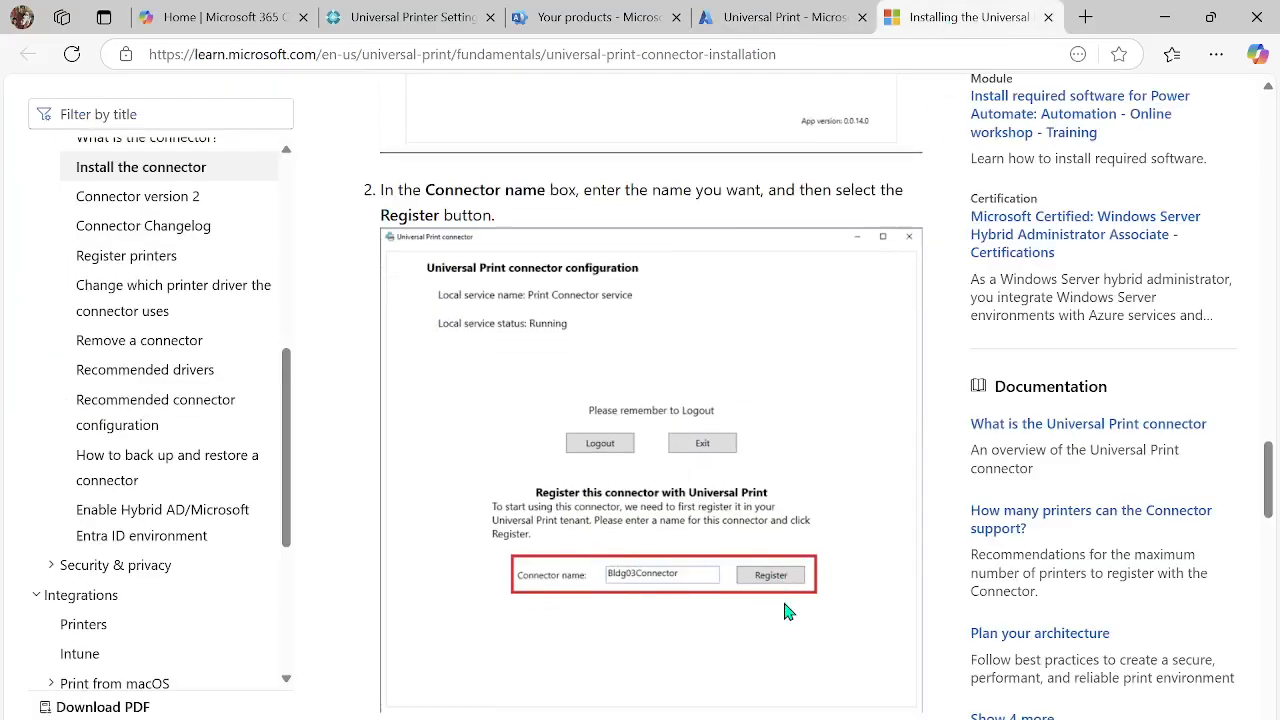
scroll(785, 610, "down", 3)
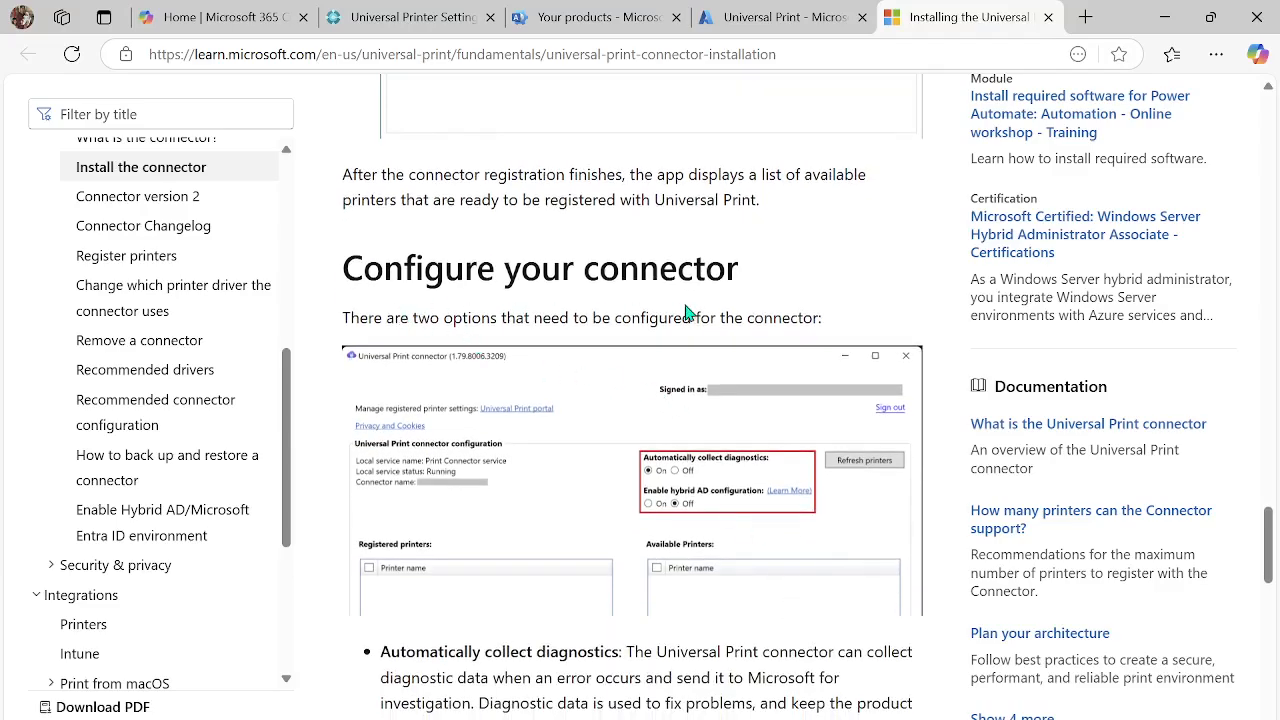
scroll(686, 313, "down", 2)
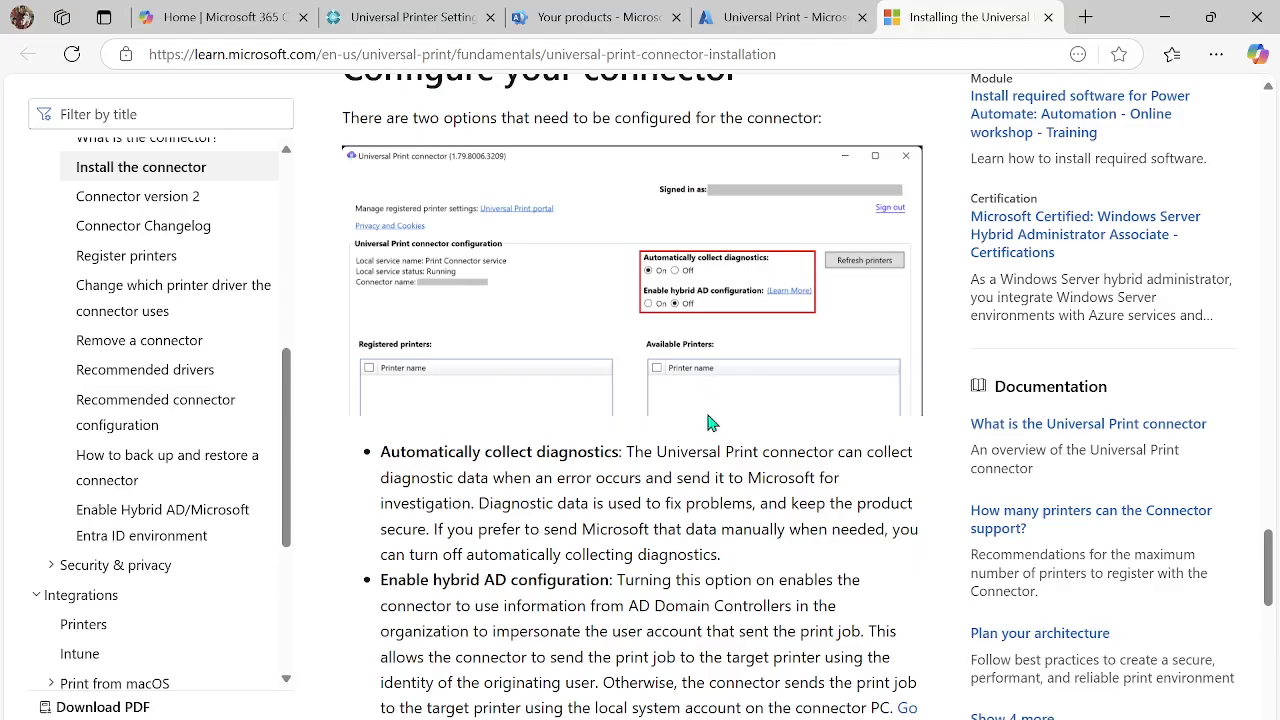
scroll(720, 412, "down", 1)
scroll(727, 318, "down", 5)
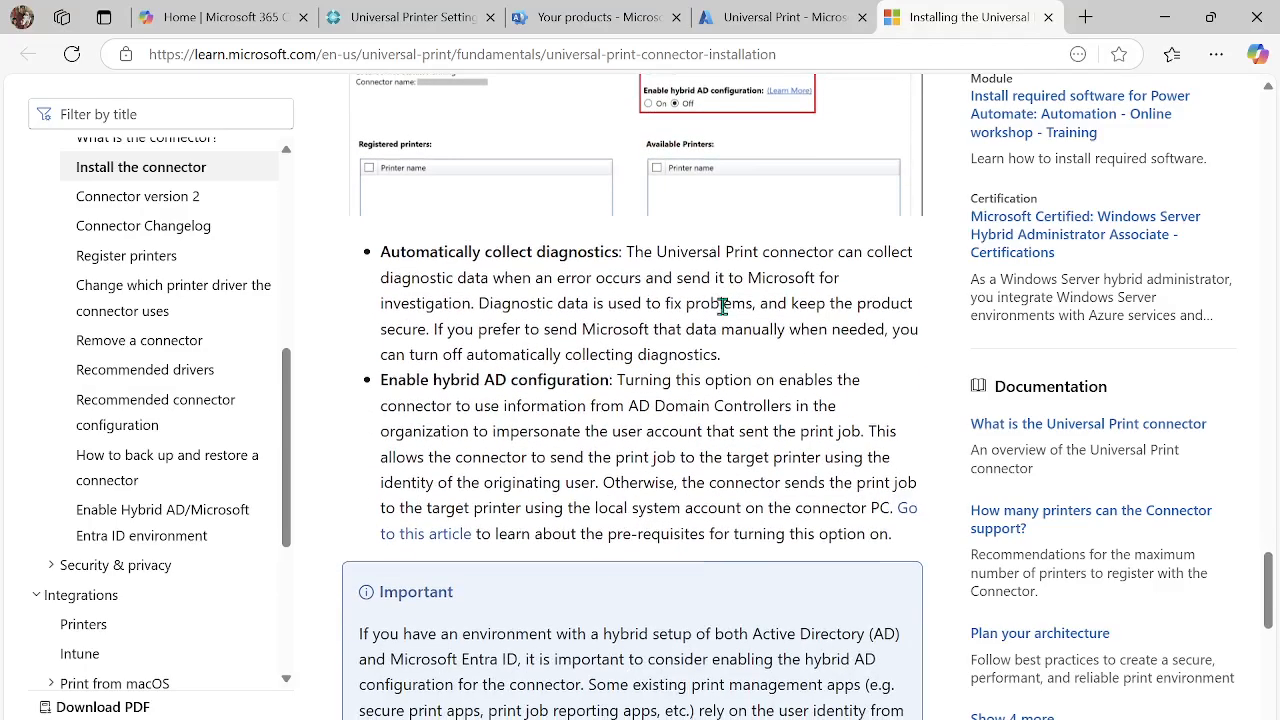
scroll(717, 330, "down", 3)
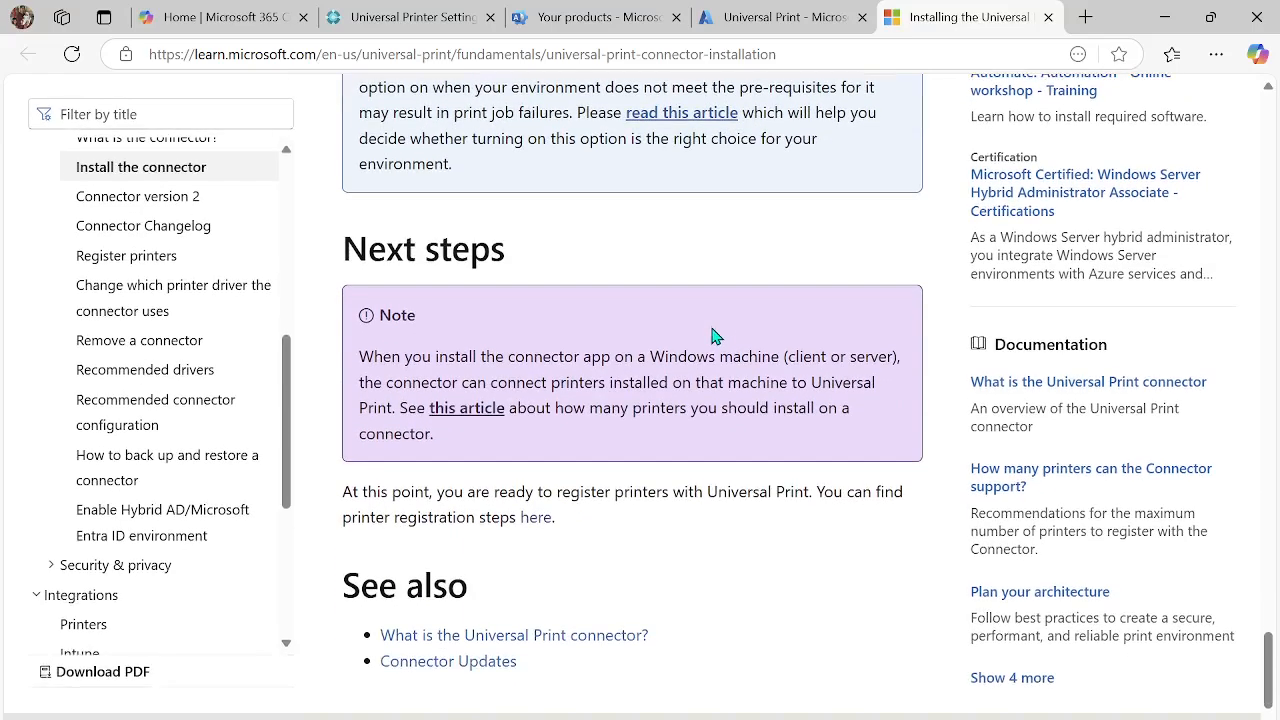
- Open the guide's printer registration article and read how to register printers, follow the operation list, and handle failed registrations
left_click(536, 517)
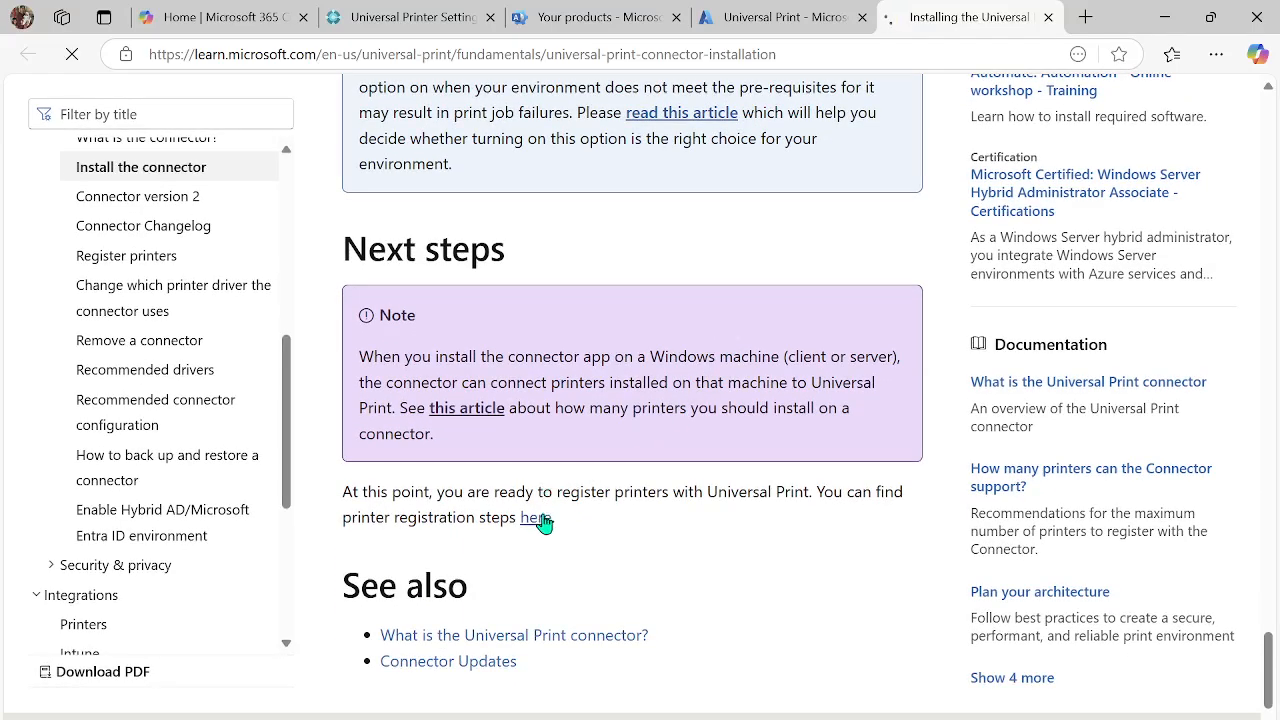
scroll(697, 460, "down", 12)
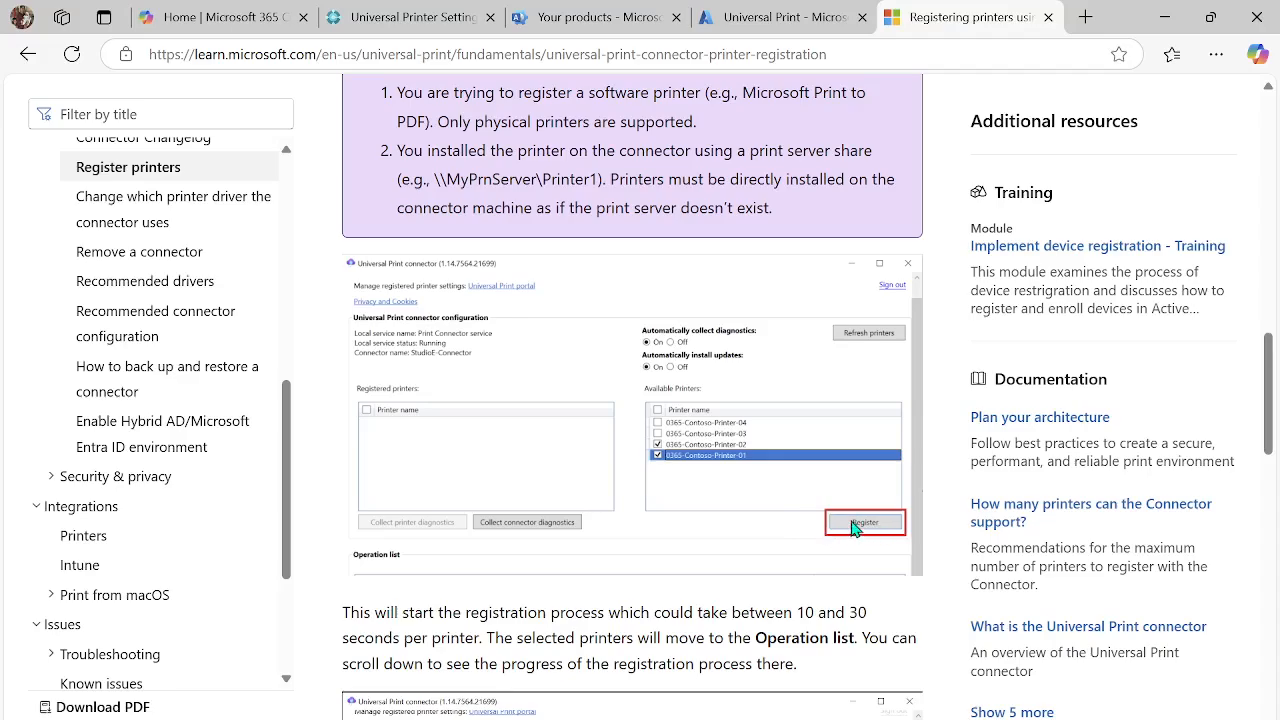
scroll(862, 528, "down", 2)
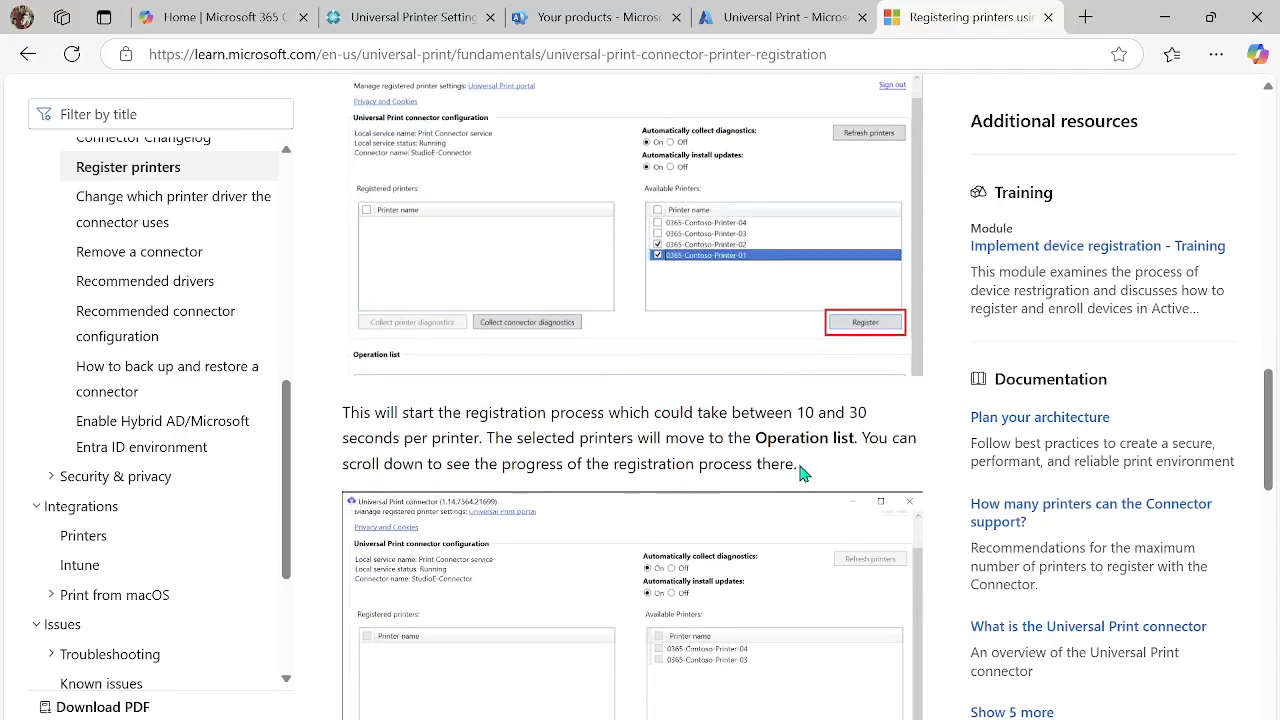
scroll(803, 469, "down", 1)
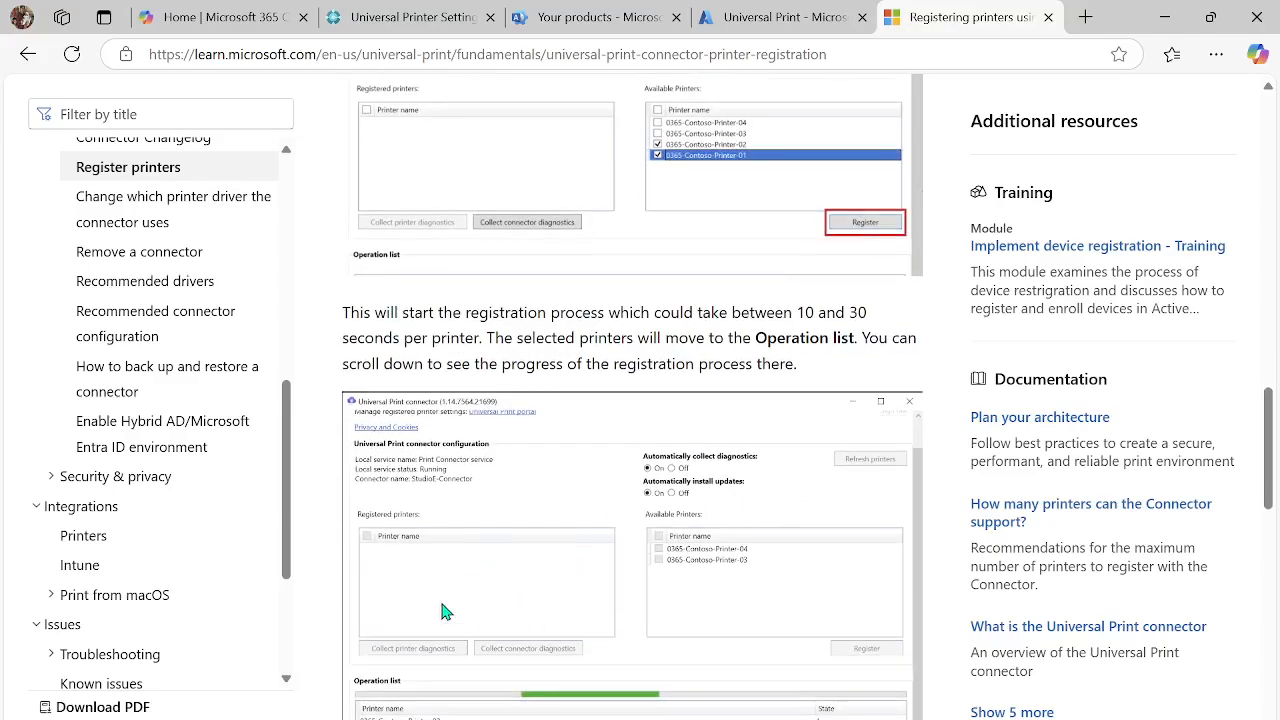
scroll(453, 547, "down", 2)
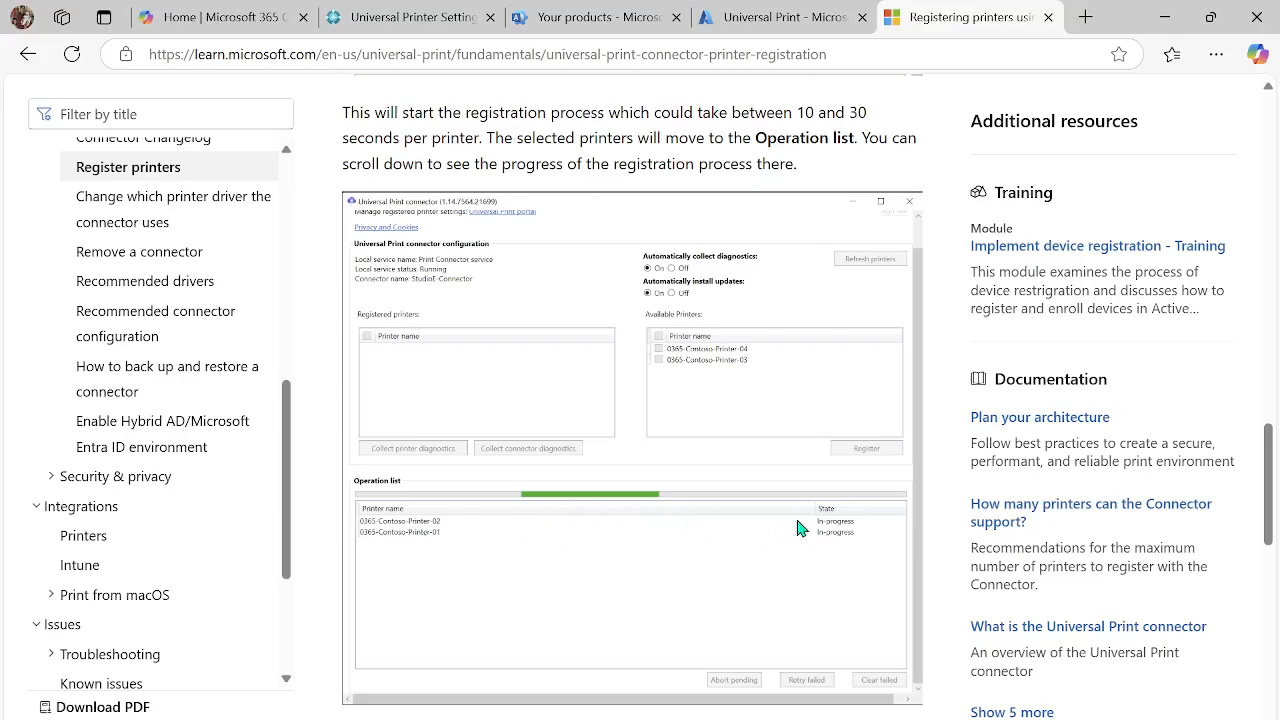
scroll(840, 545, "down", 4)
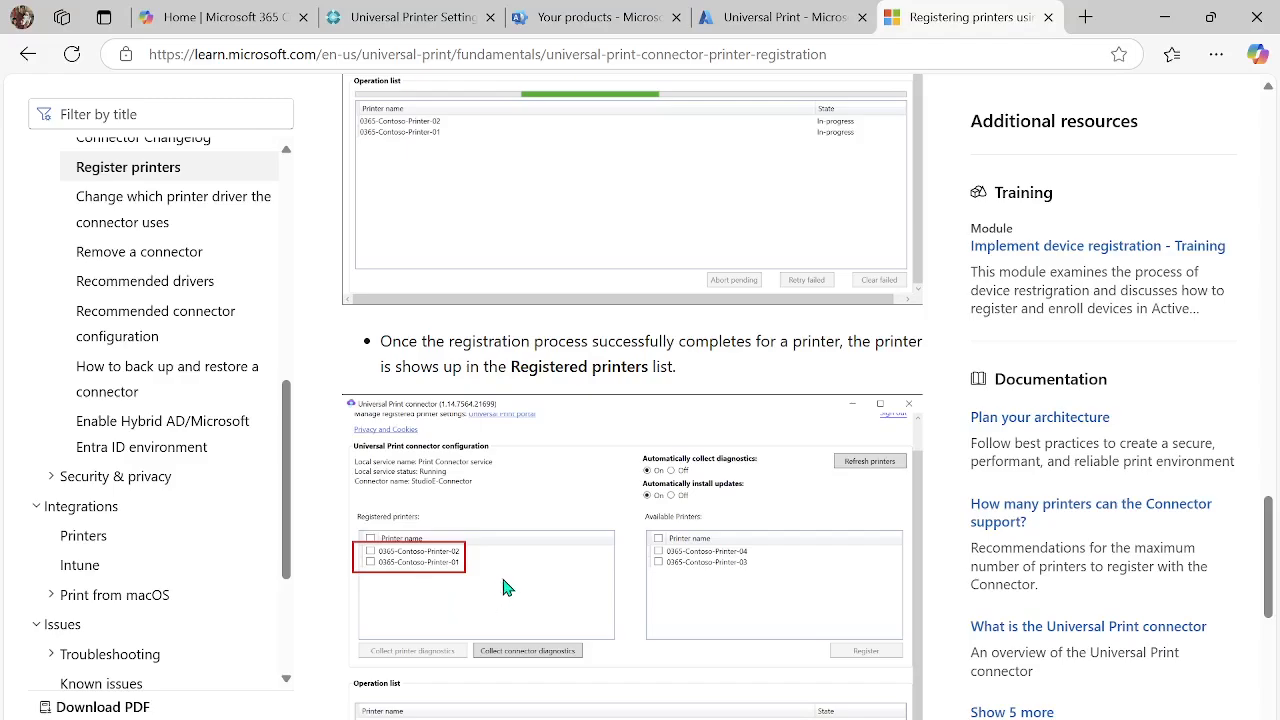
scroll(500, 595, "down", 4)
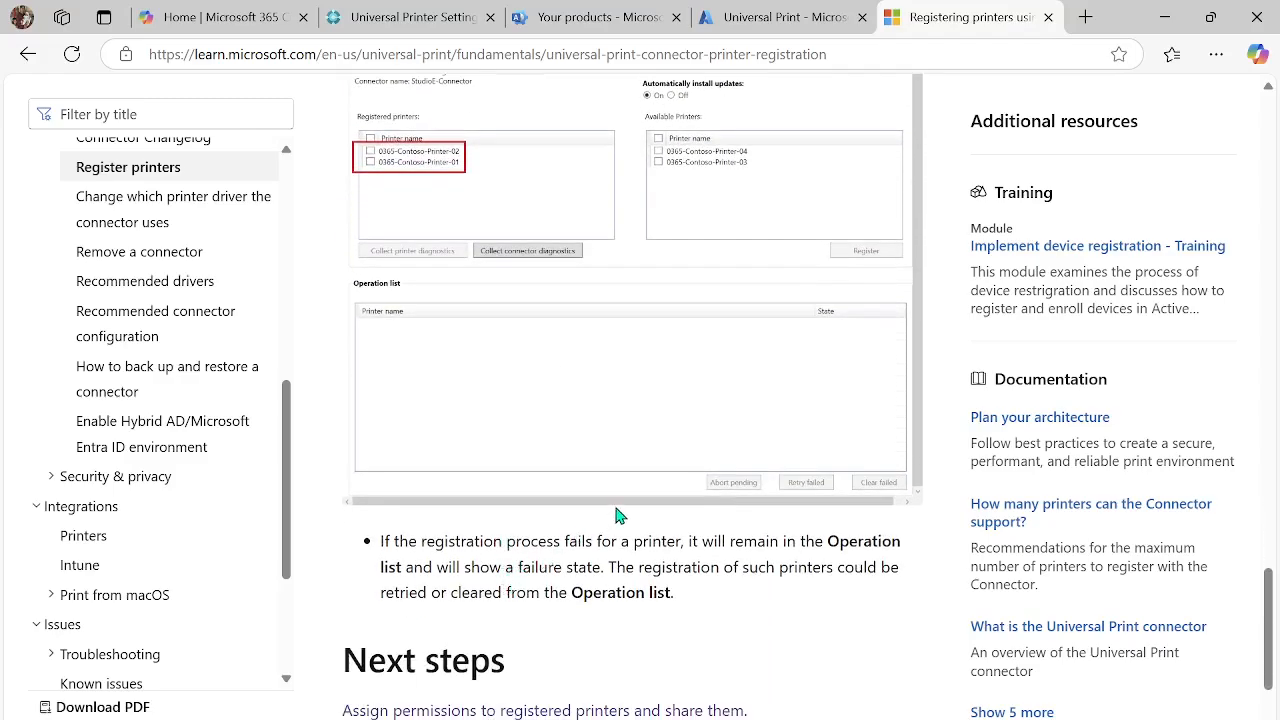
- Return to Azure Universal Print and view the registered printers with their share status and share names
left_click(766, 20)
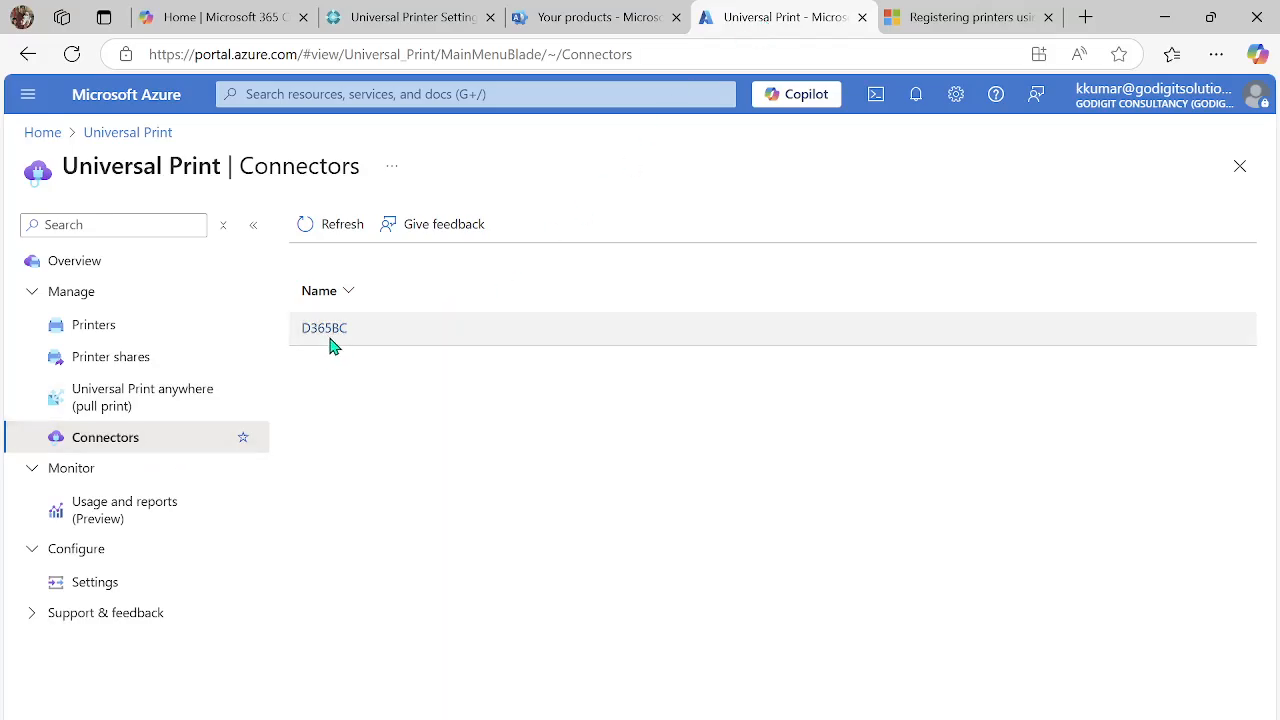
left_click(120, 338)
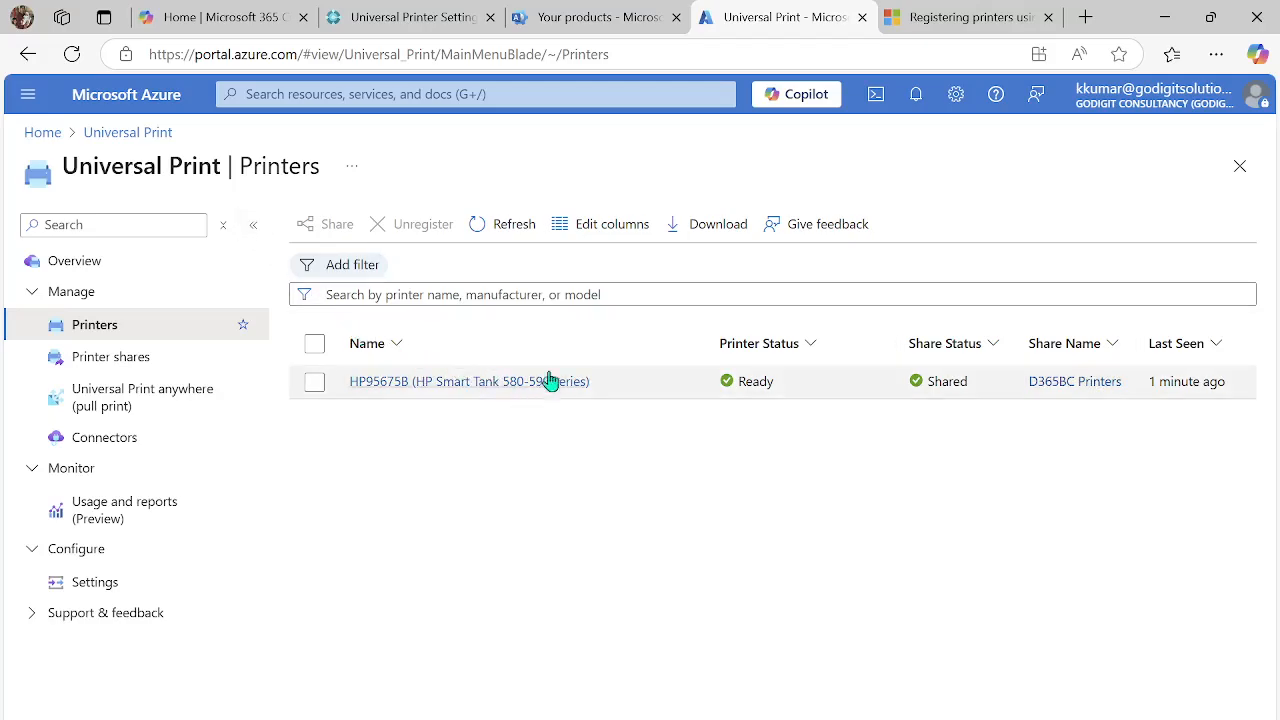
mouse_move(410, 19)
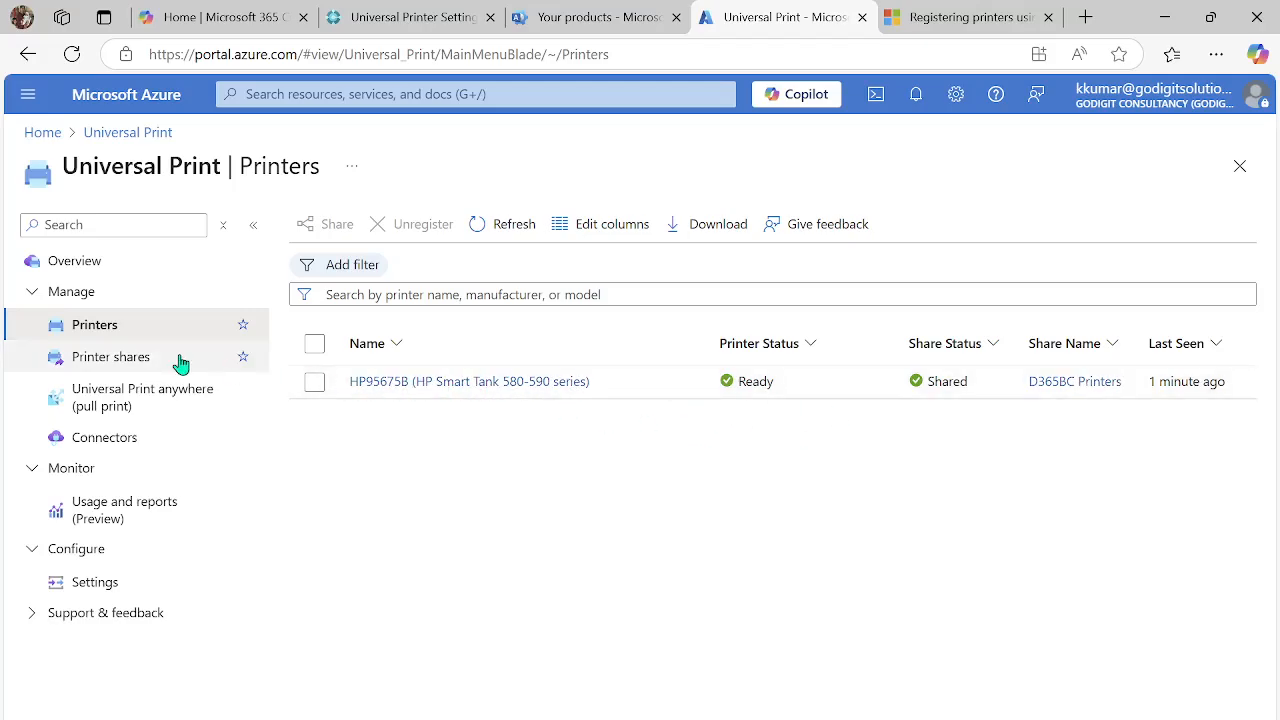
- Delete the printer share D365BC Printers and check the printer's share status in the printer list
left_click(145, 362)
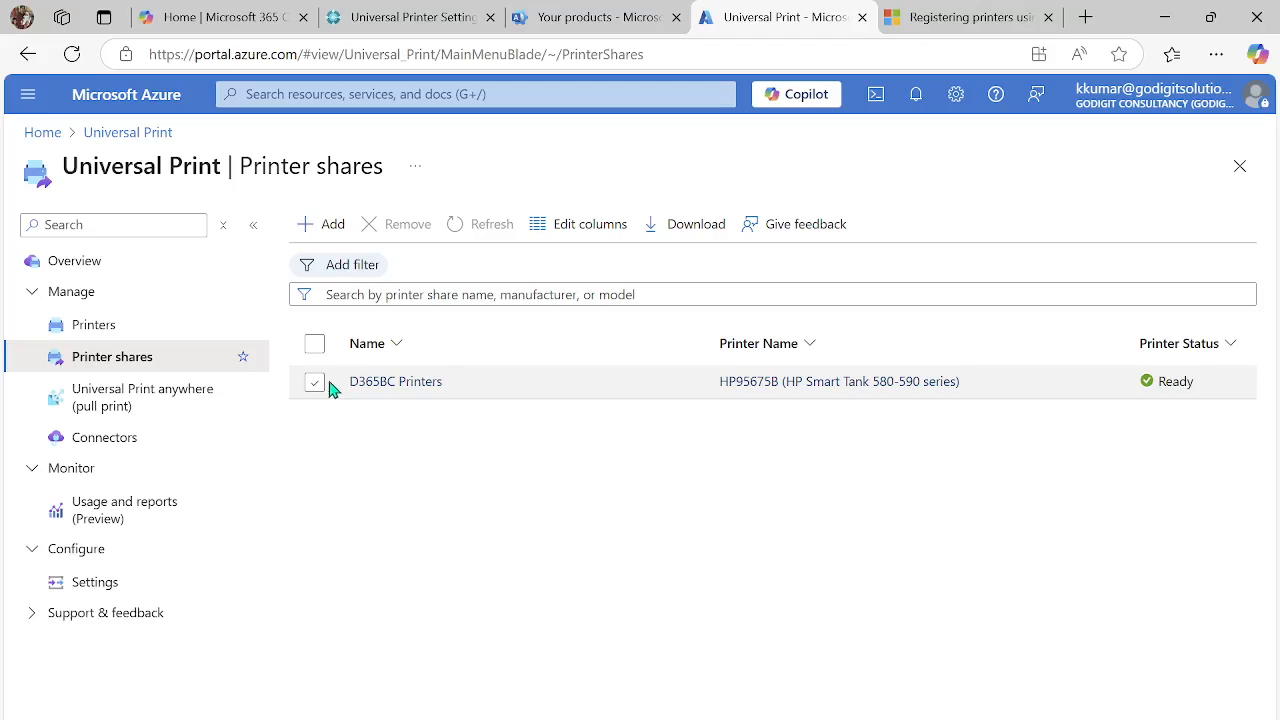
left_click(313, 384)
left_click(412, 236)
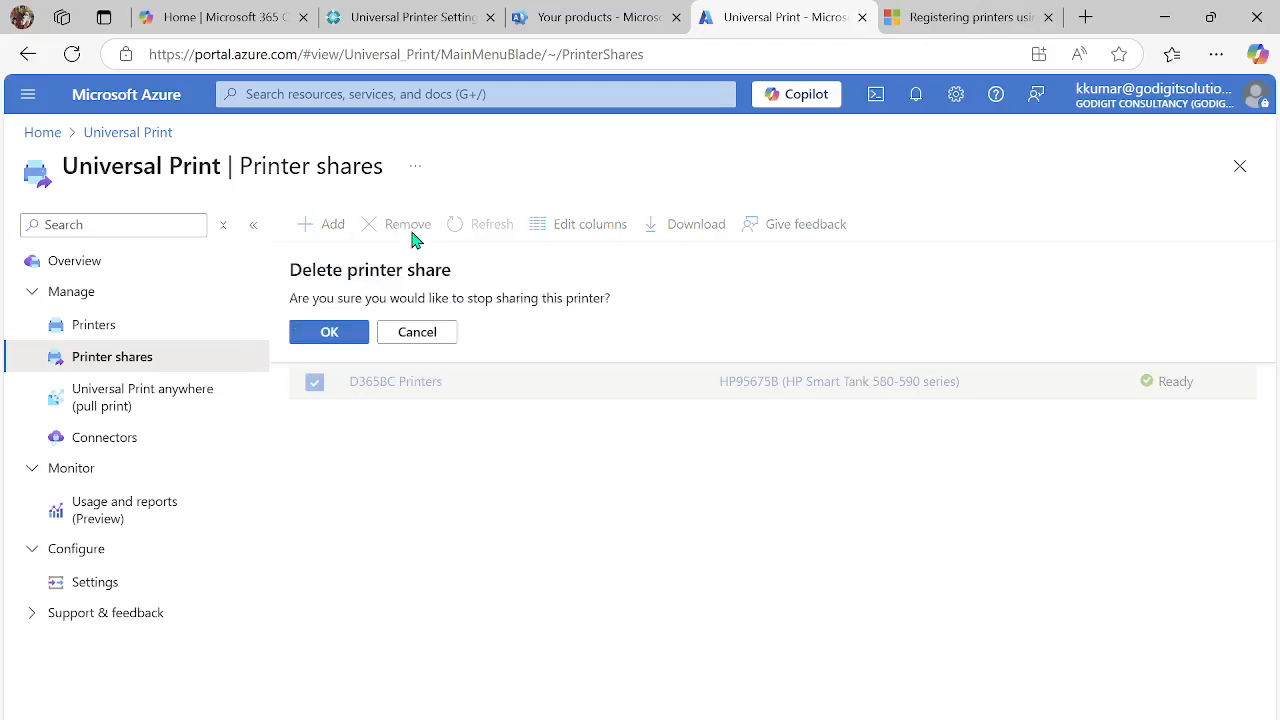
left_click(324, 331)
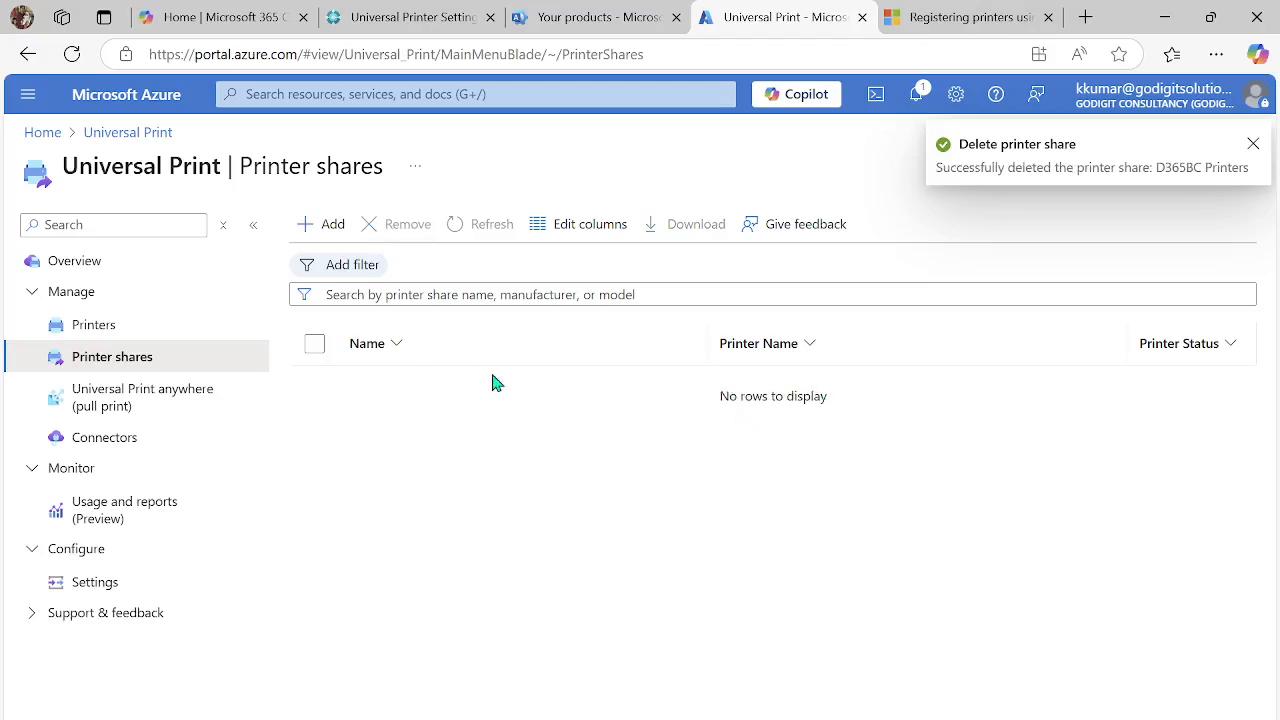
left_click(1252, 145)
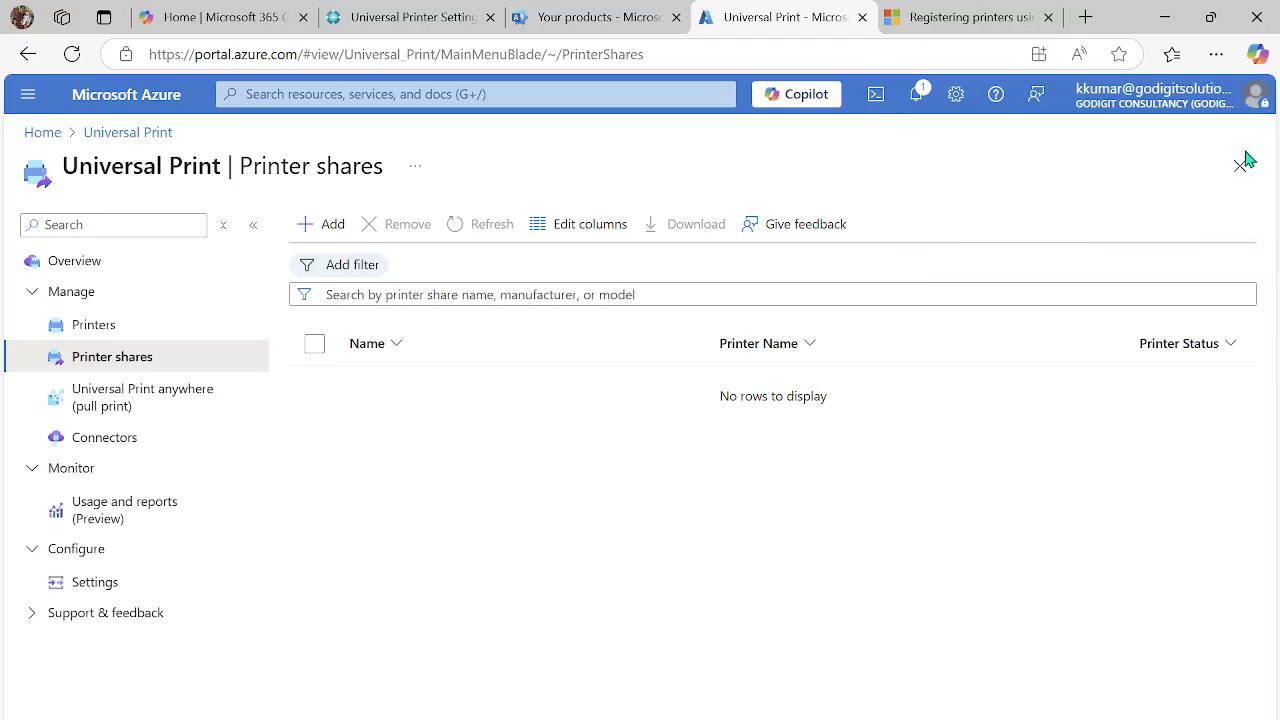
left_click(118, 330)
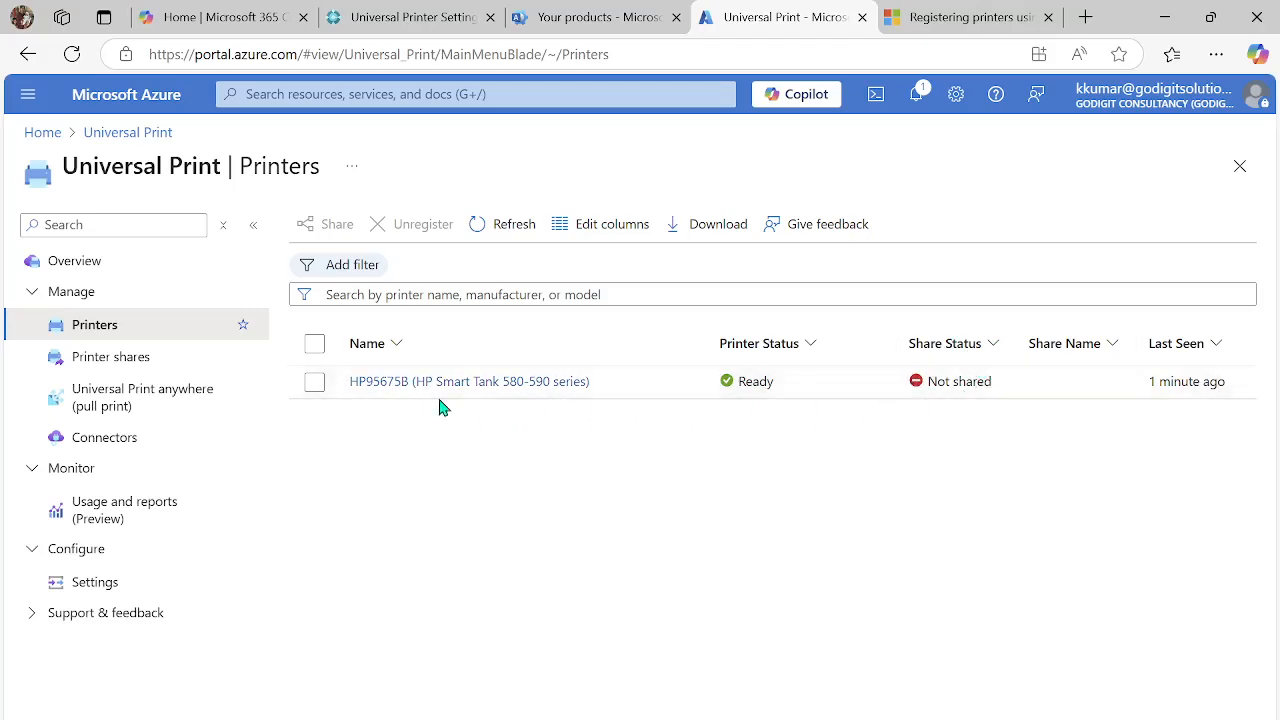
- Create a printer share named D365 BC print for the HP95675B (HP Smart Tank 580-590 series) printer and give one user access
left_click(112, 370)
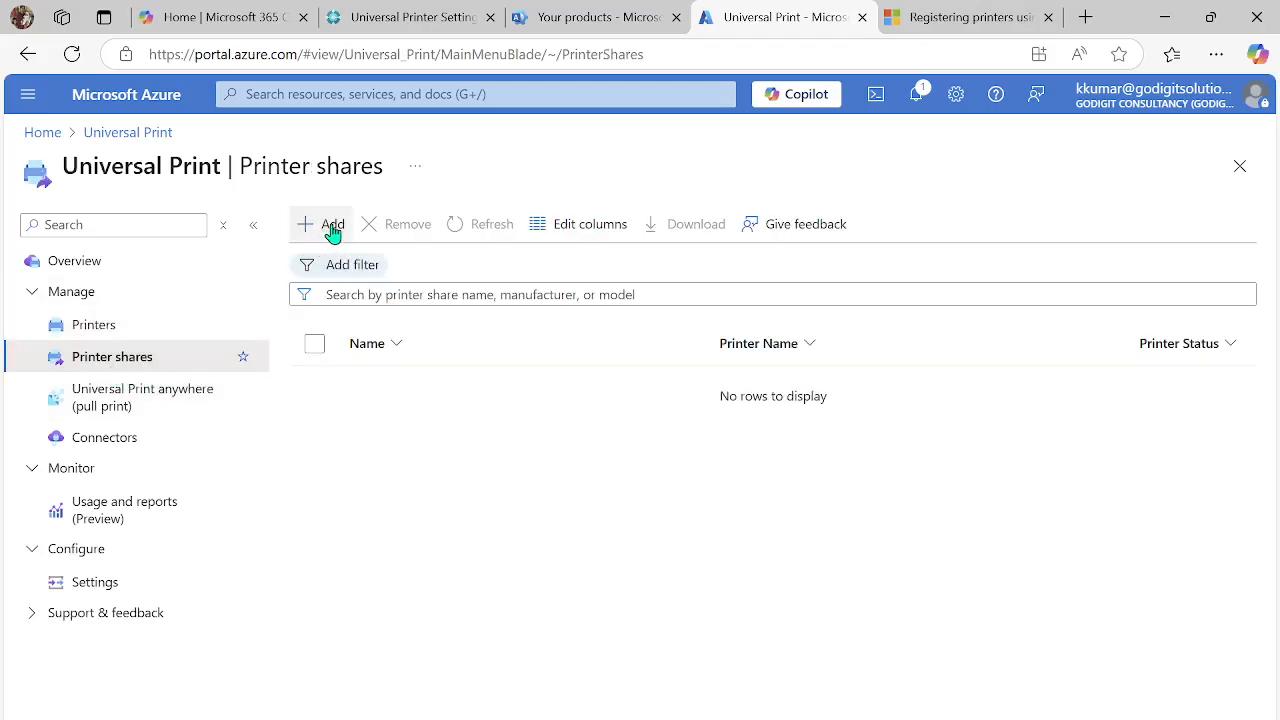
left_click(331, 226)
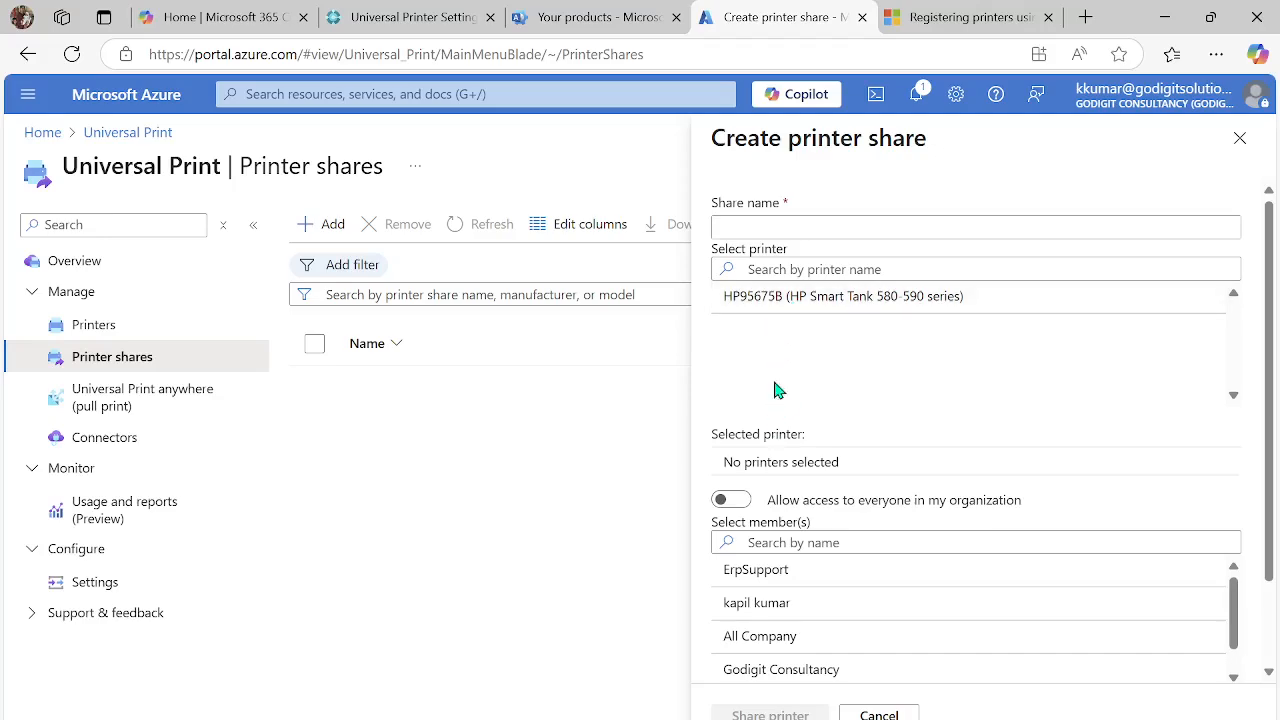
left_click(794, 308)
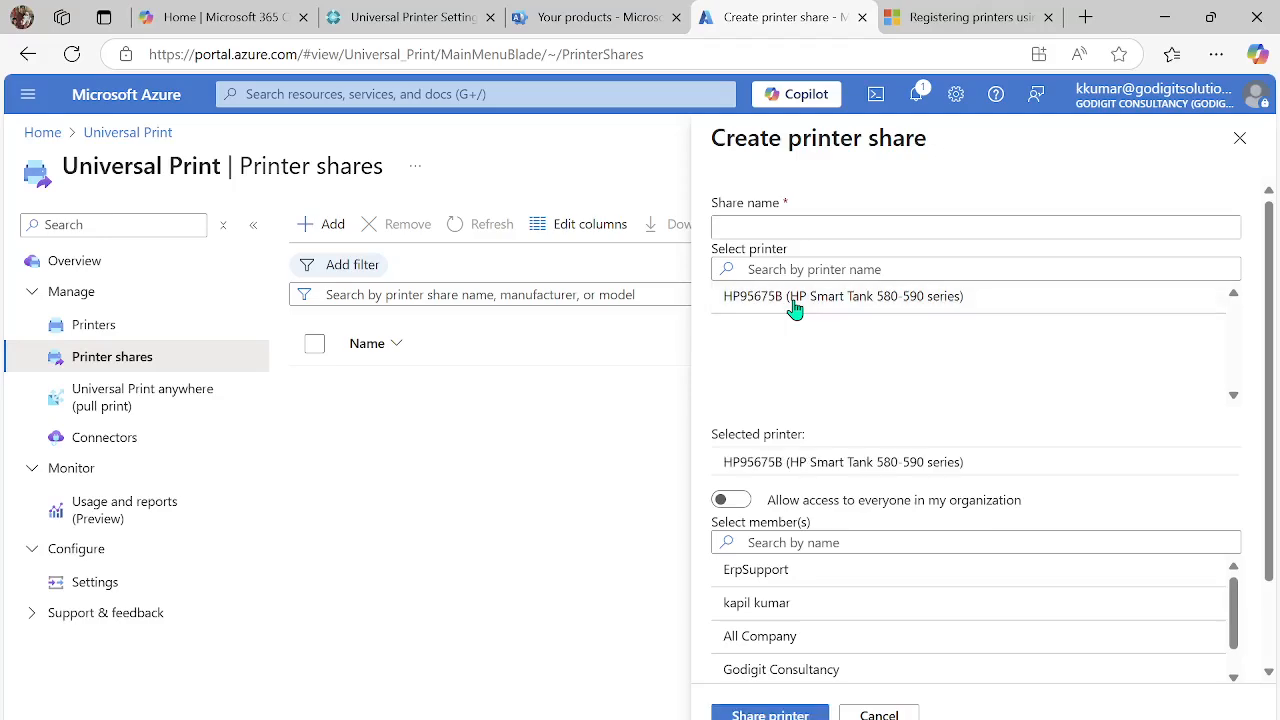
left_click(805, 227)
type("D365 BC print")
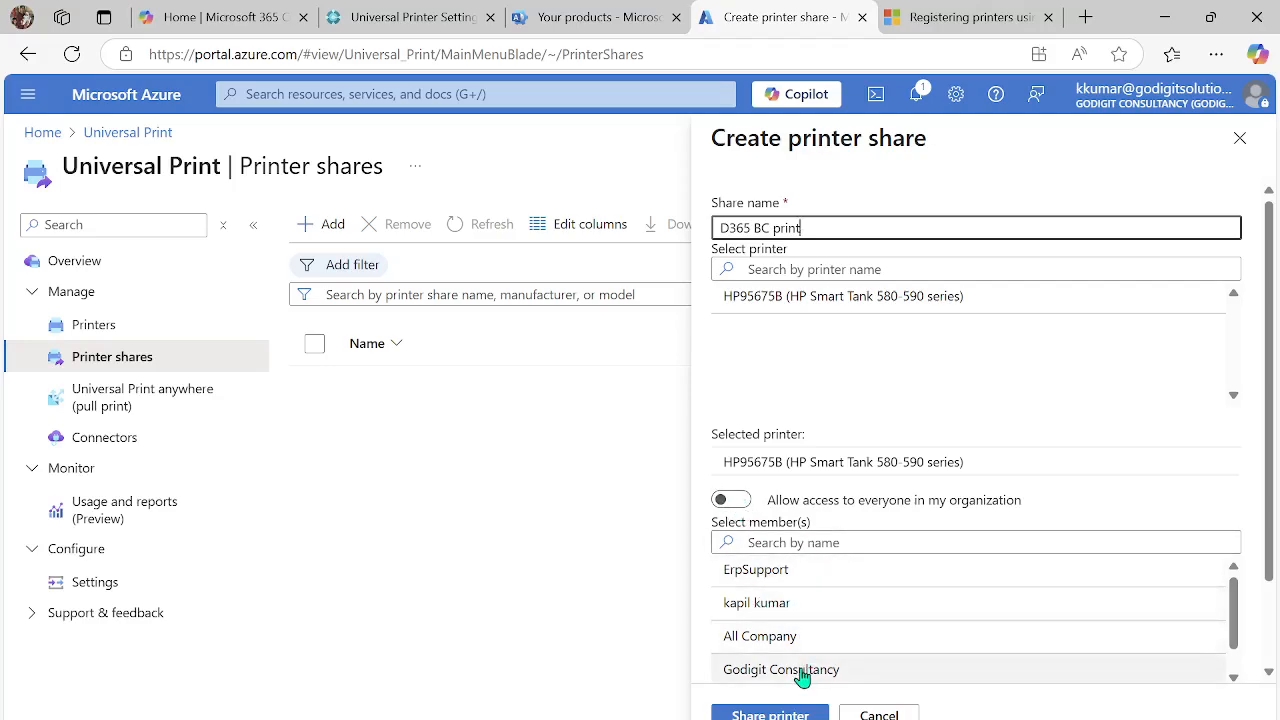
left_click(807, 615)
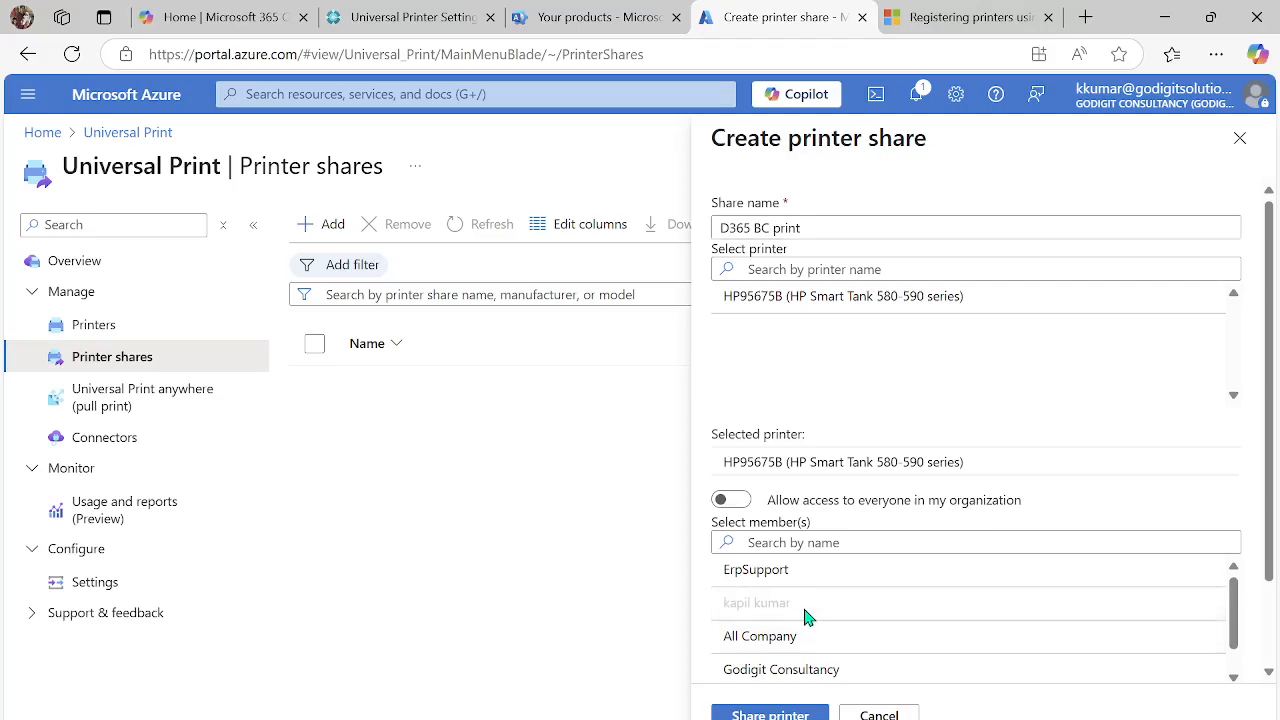
left_click(770, 713)
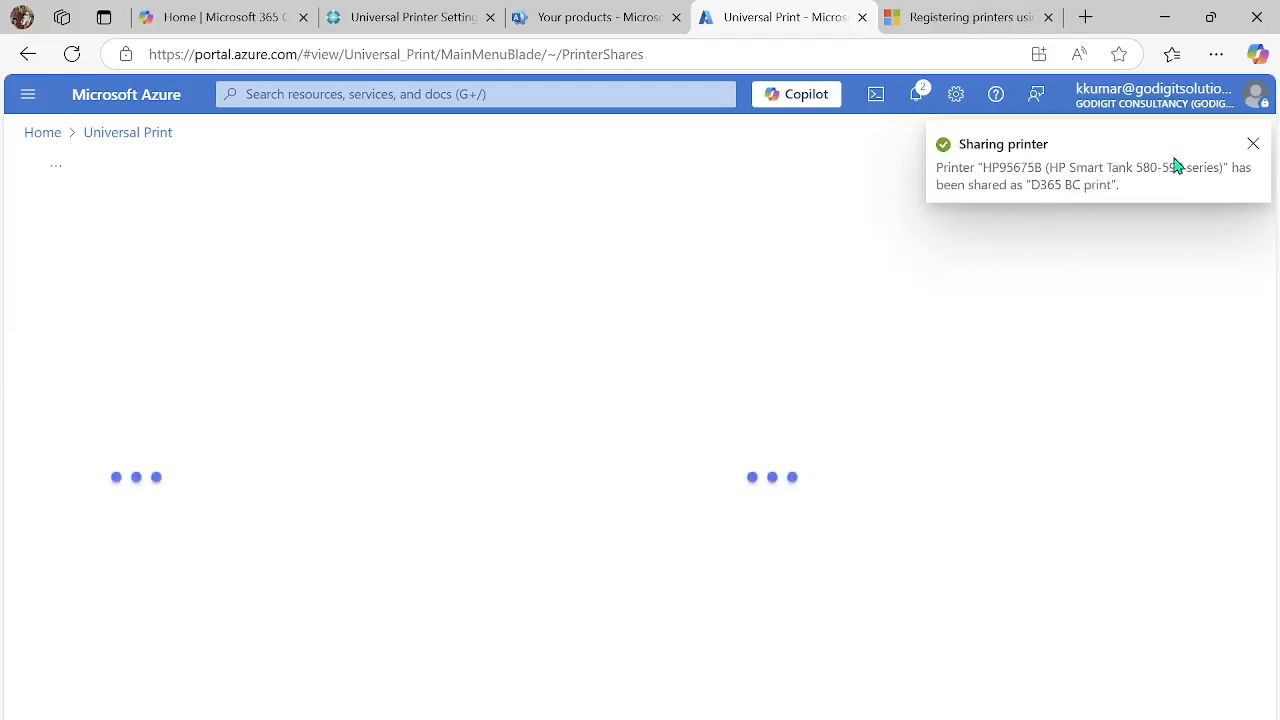
left_click(1253, 147)
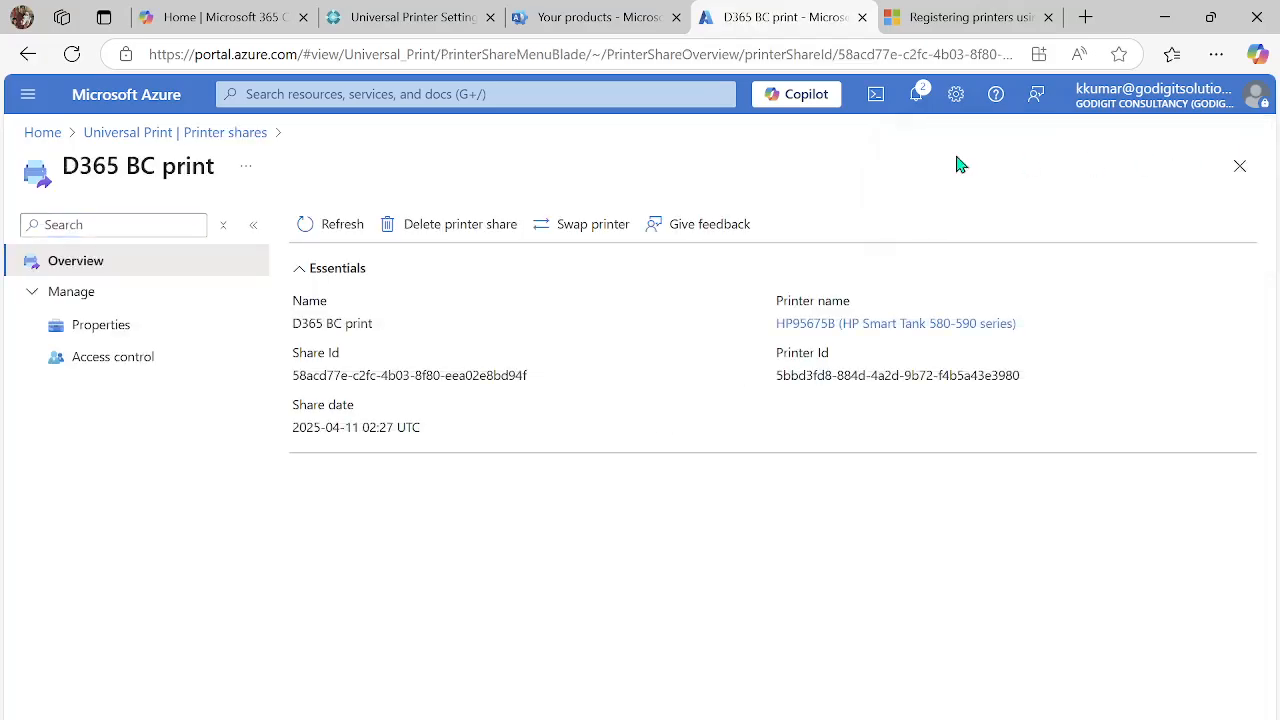
- Check the printer shares and printer list, and view the overview and print jobs of the HP95675B printer
left_click(137, 134)
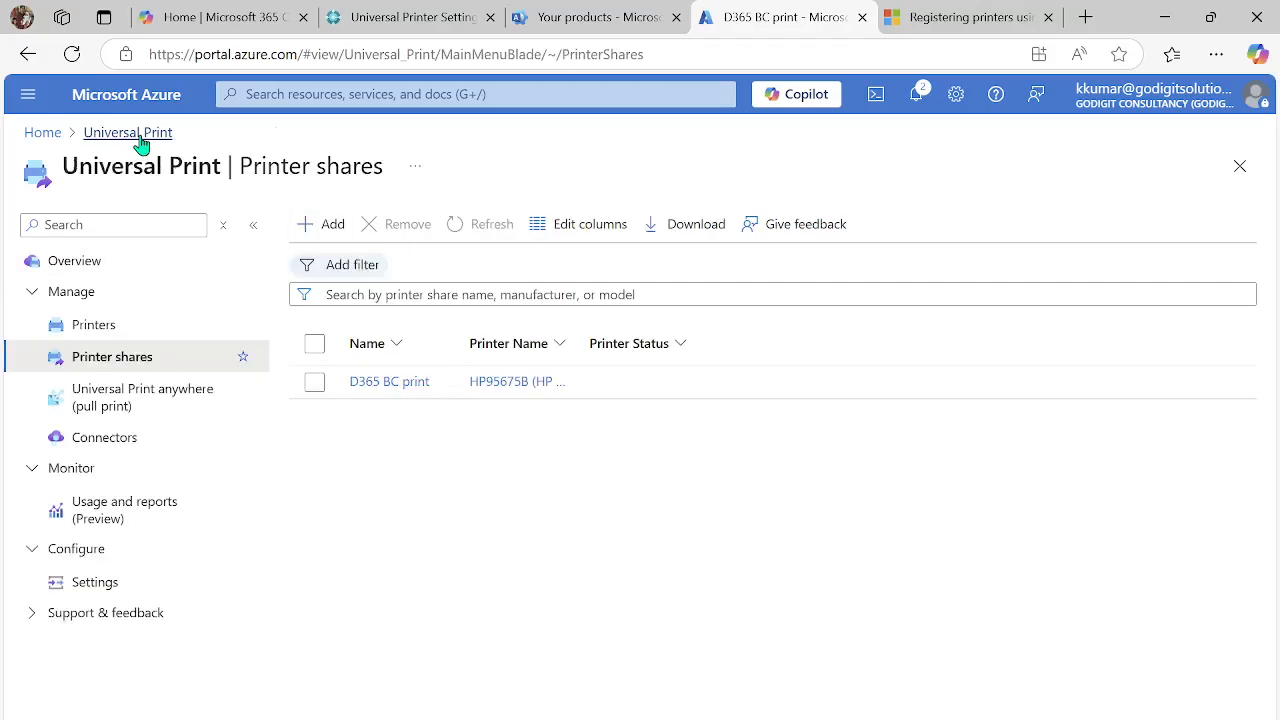
left_click(126, 332)
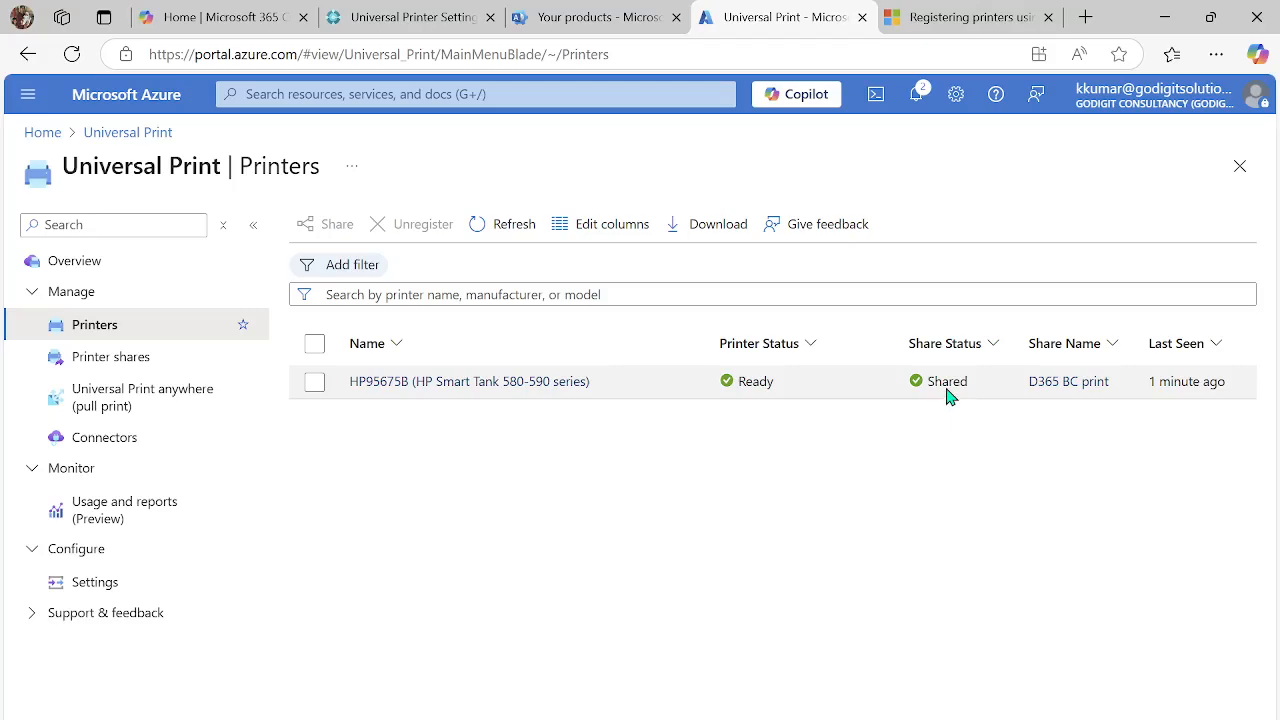
left_click(414, 391)
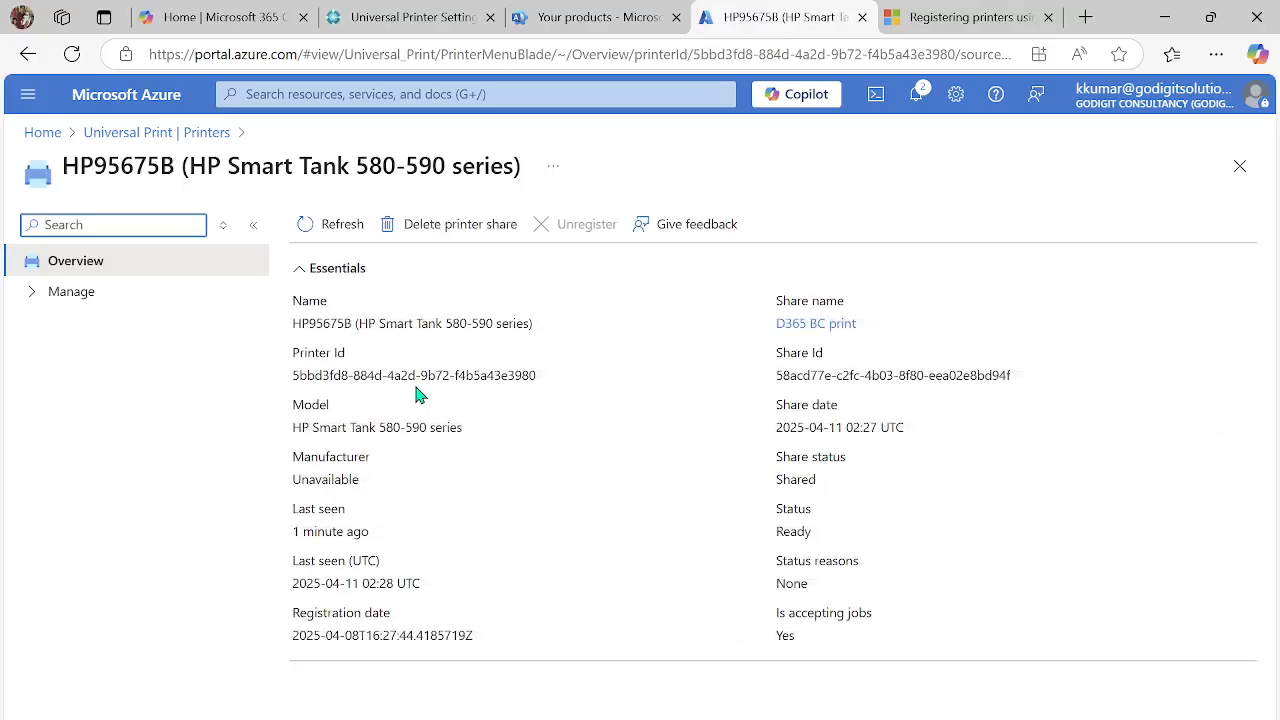
left_click(30, 292)
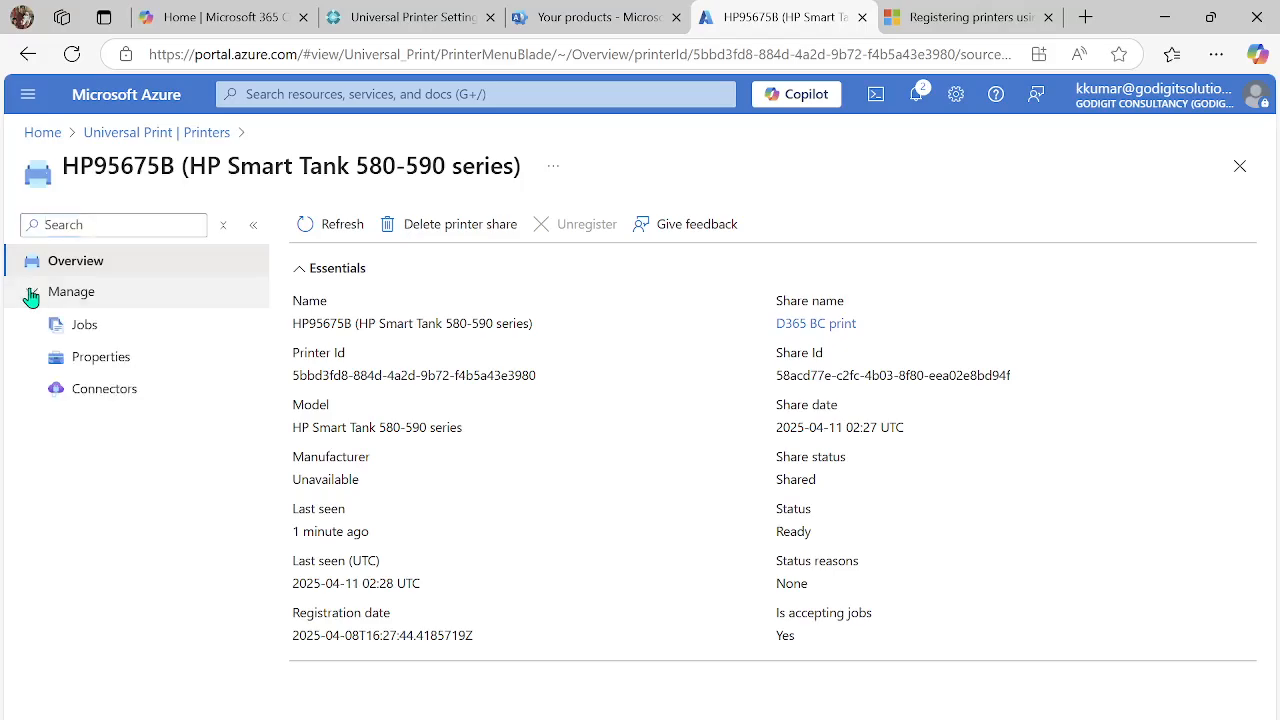
left_click(80, 336)
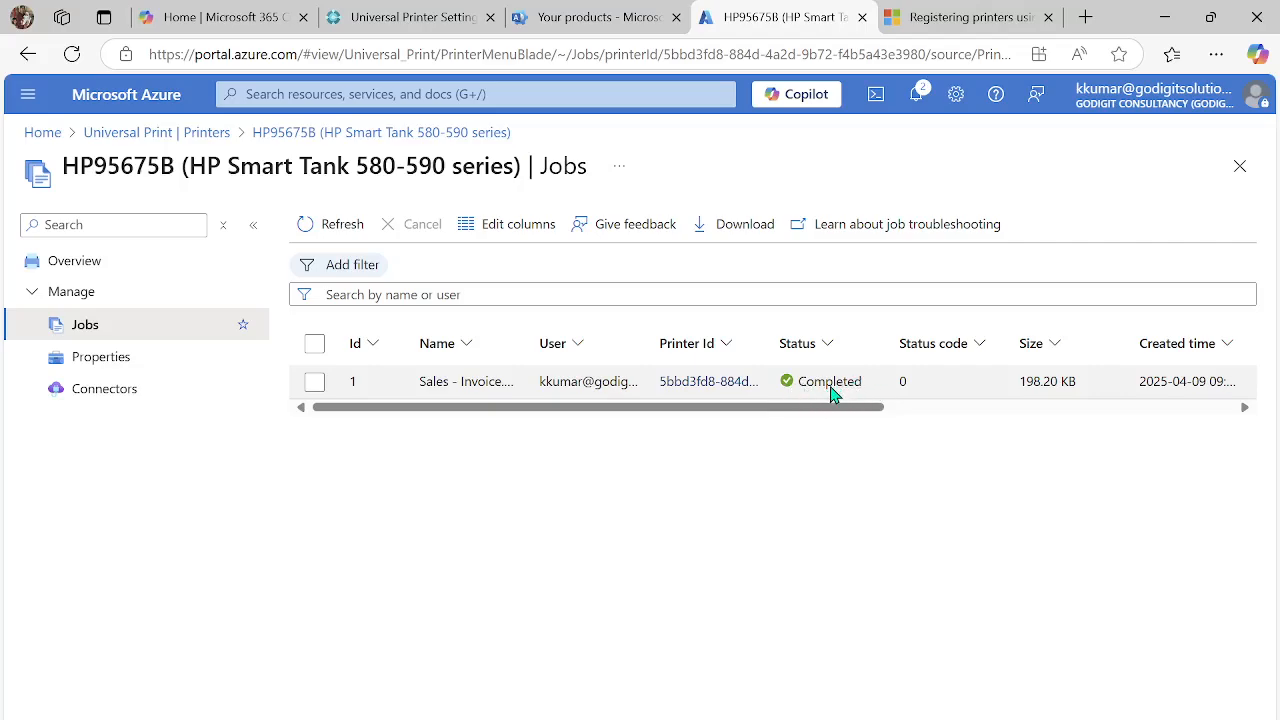
- Reorder the print jobs table by moving the User column to position 10
left_click(579, 345)
left_click(557, 440)
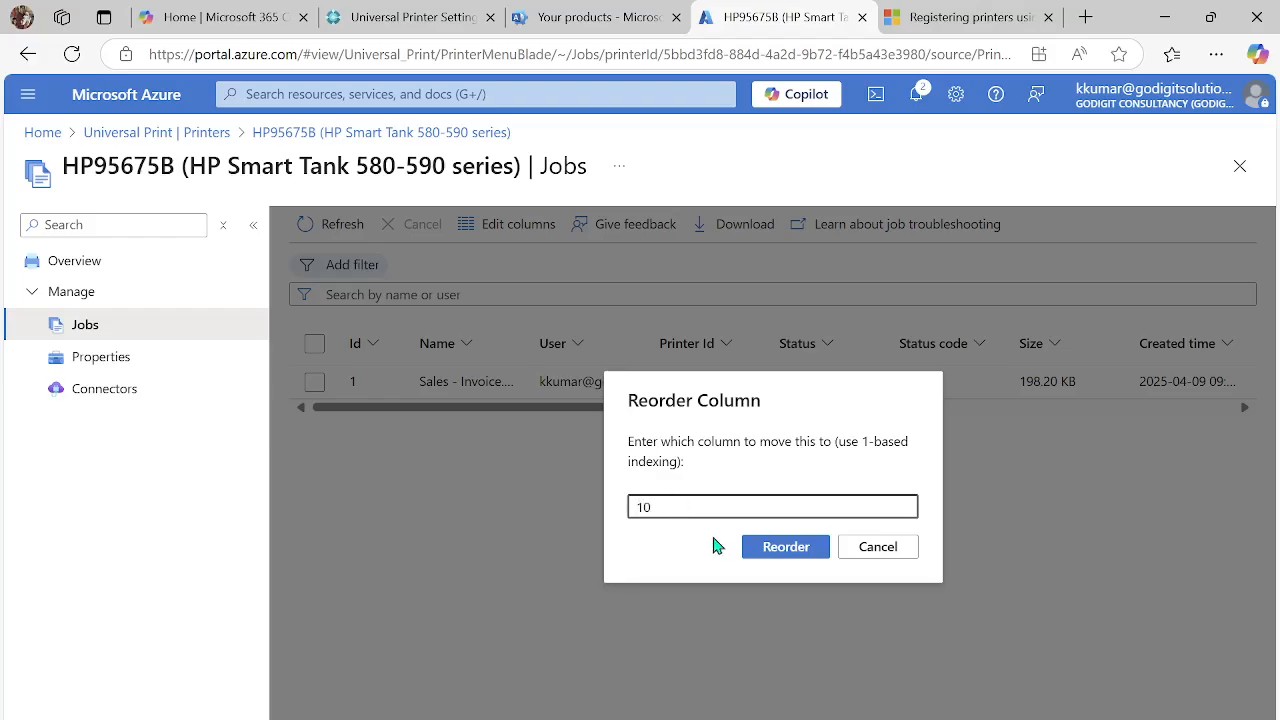
left_click(762, 556)
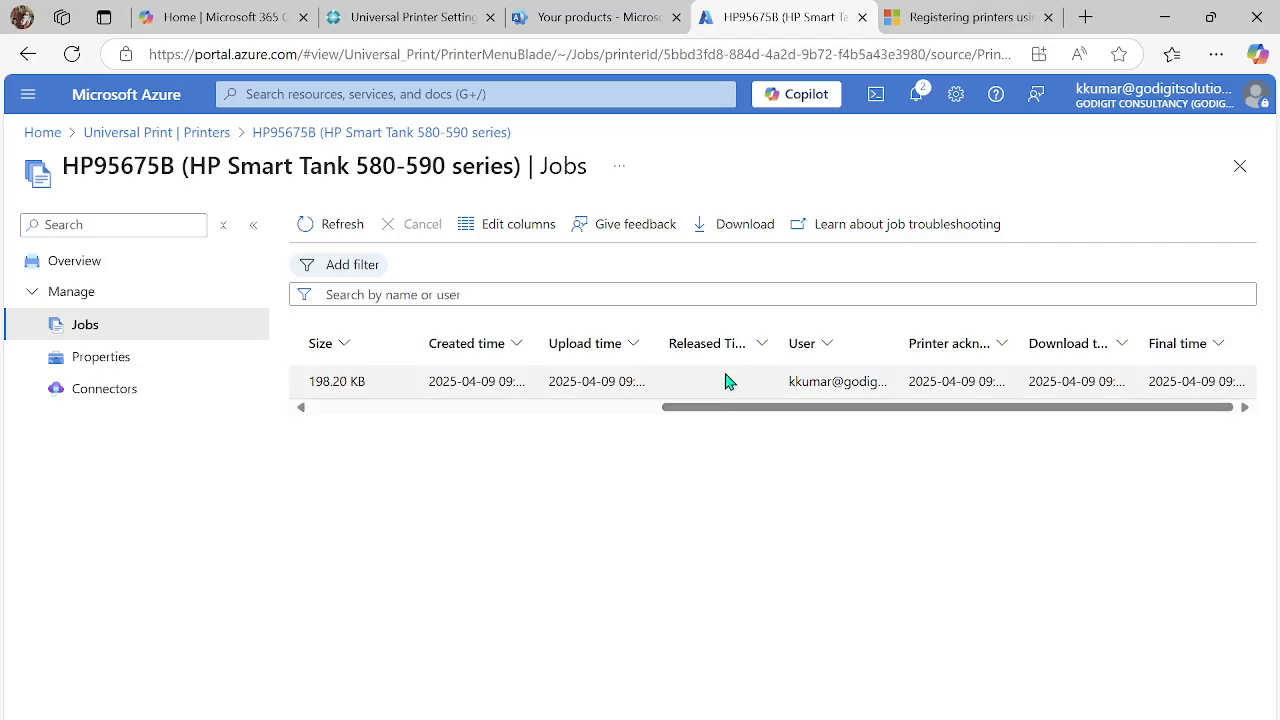
- Review the printer's job list, switch to Business Central, and return to the Printer Management list
left_click_drag(723, 408, 333, 388)
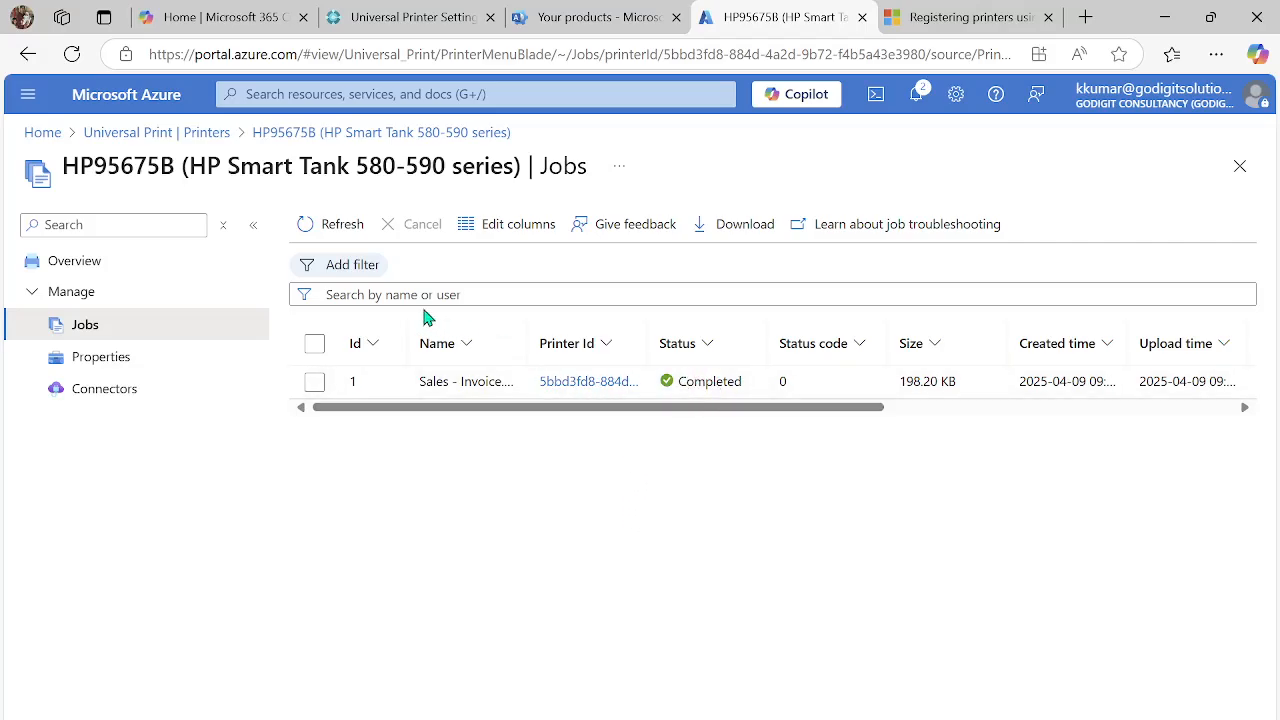
left_click(432, 22)
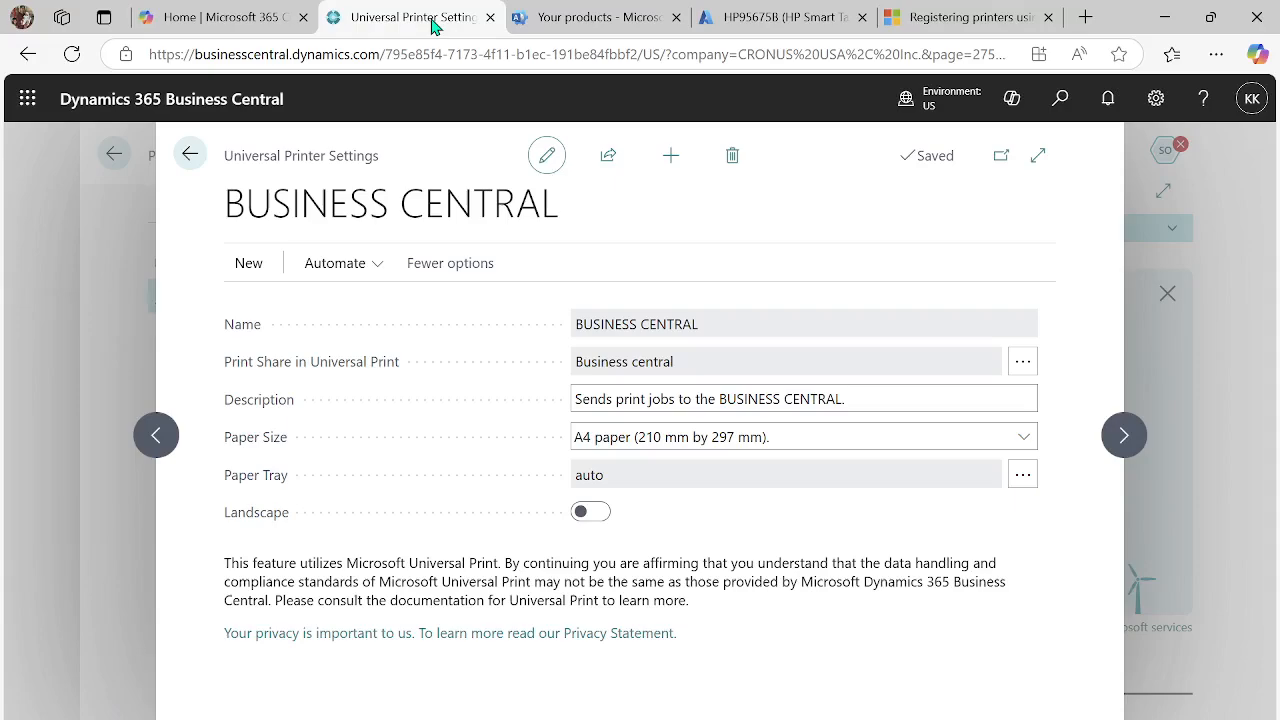
left_click(190, 153)
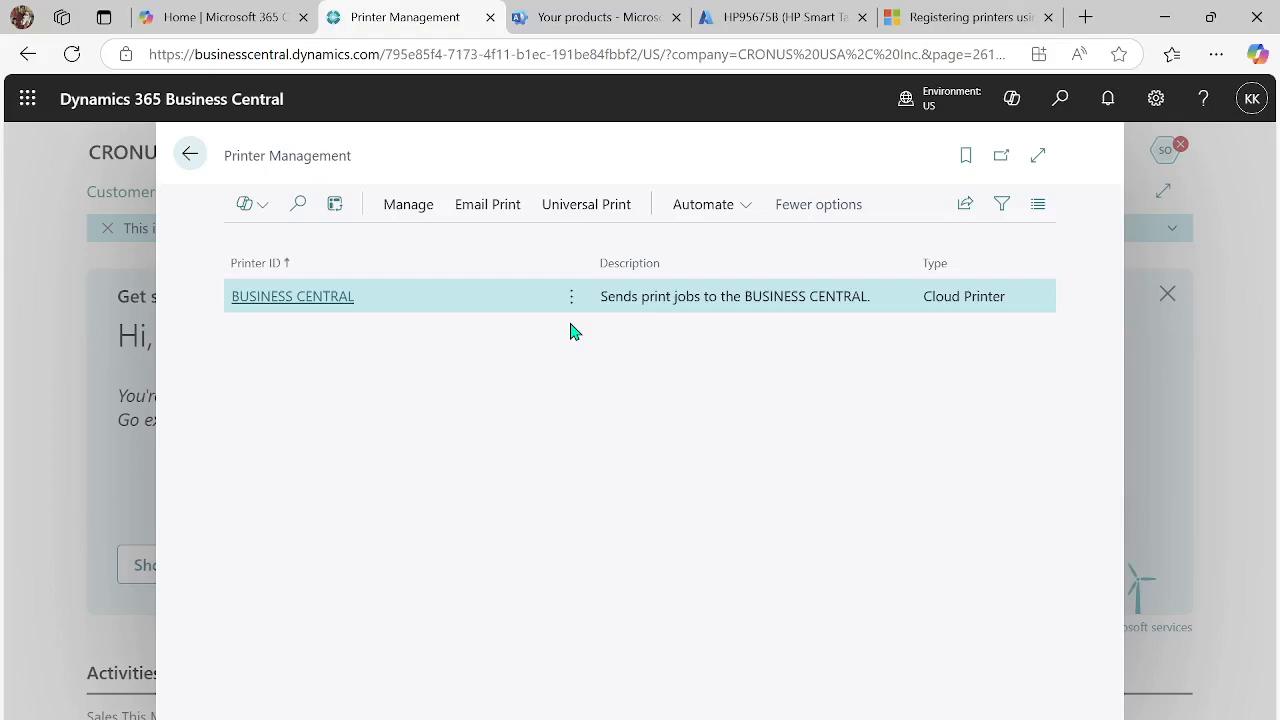
left_click(599, 212)
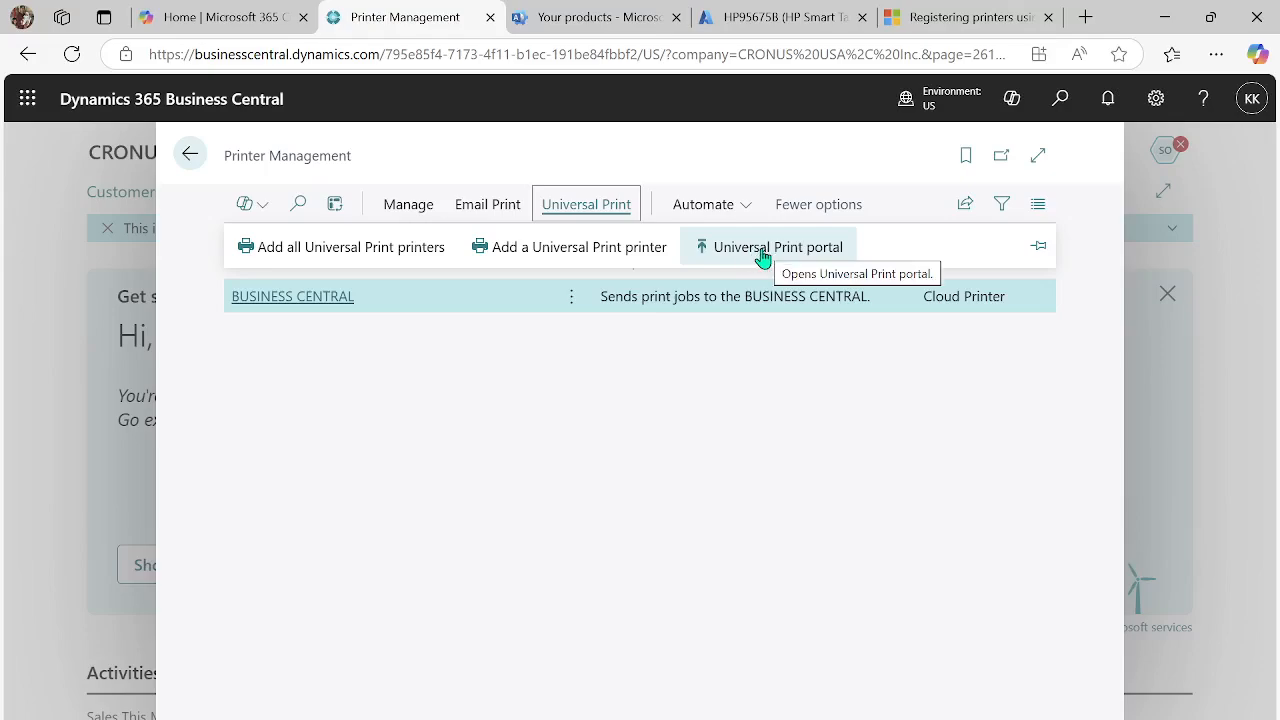
mouse_move(762, 20)
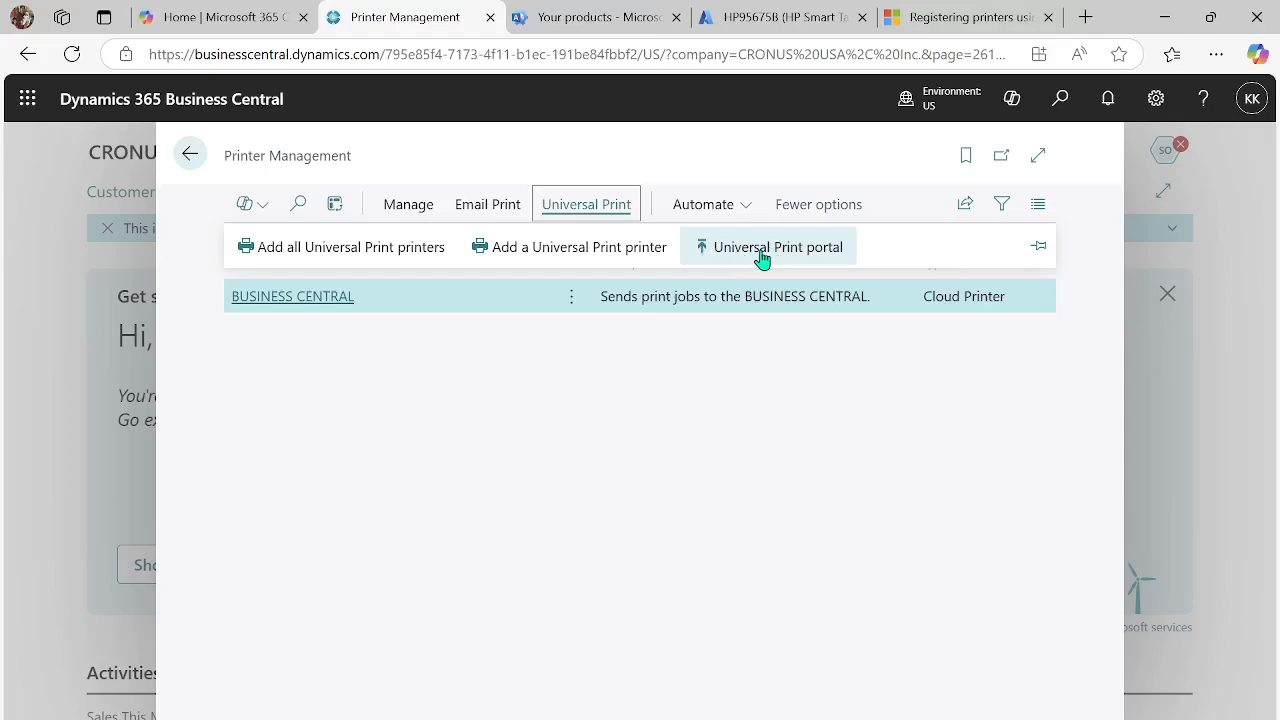
left_click(548, 258)
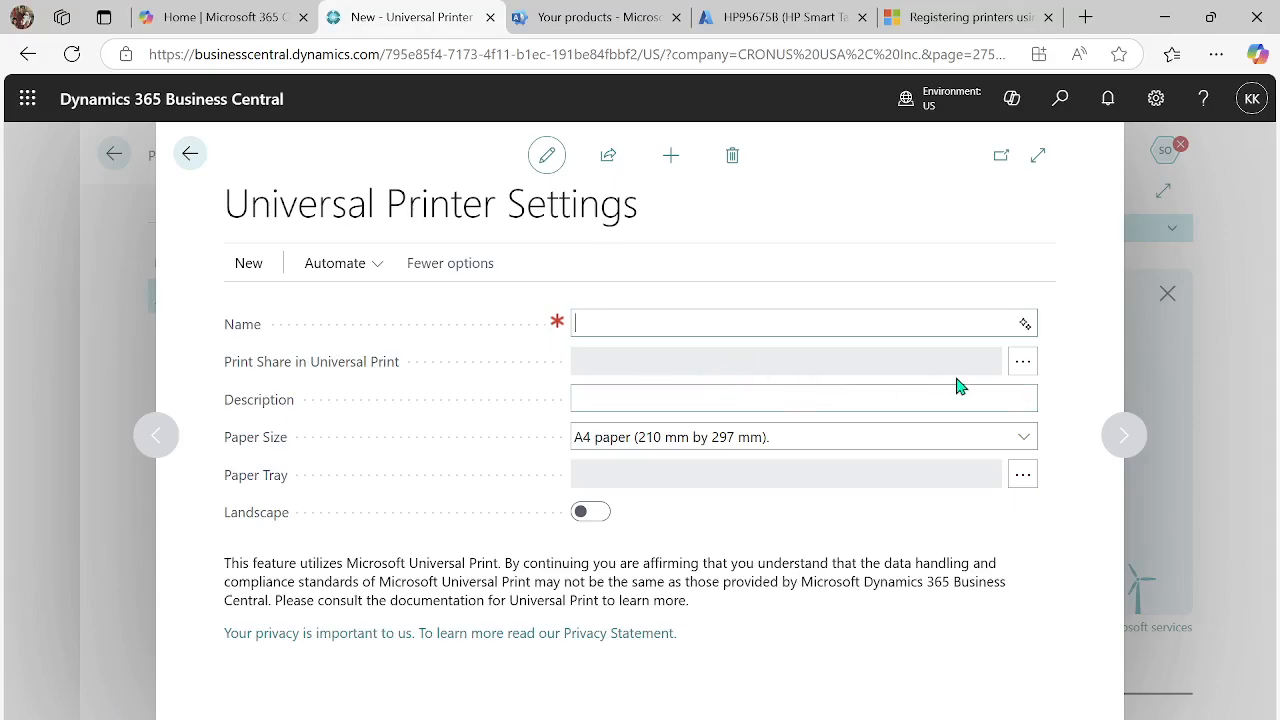
left_click(783, 328)
left_click(1024, 372)
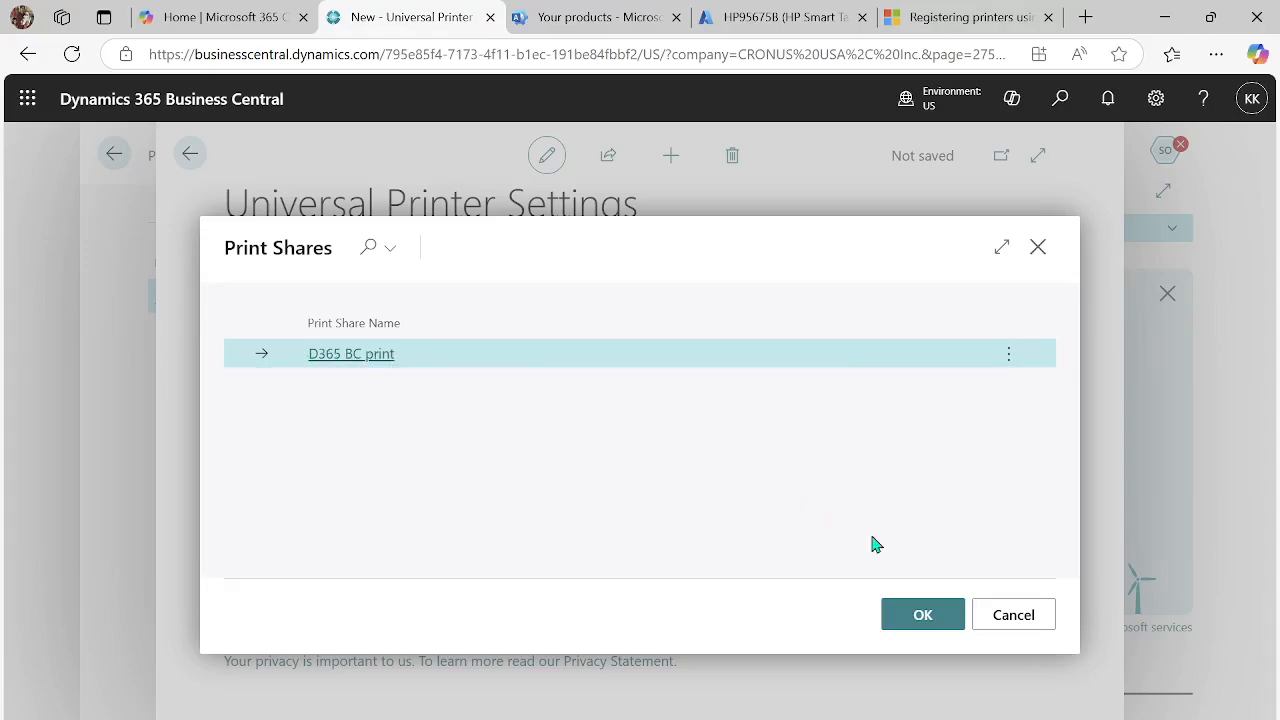
left_click(1012, 615)
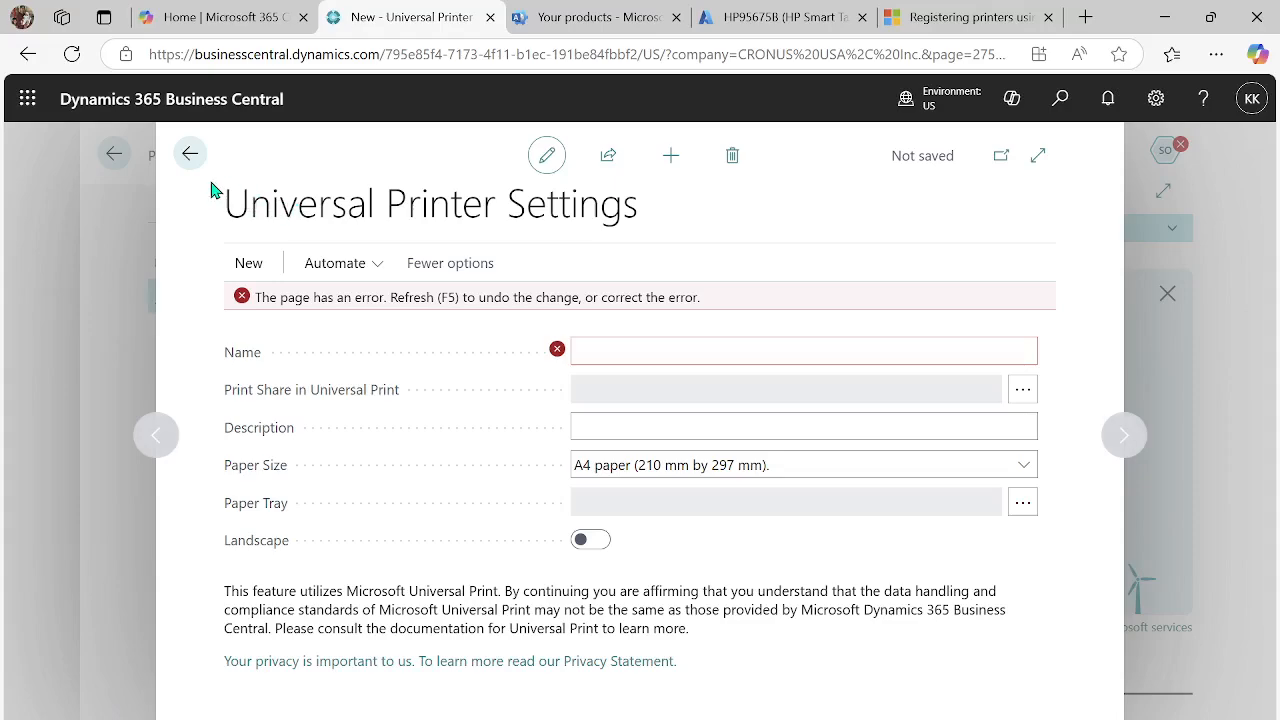
left_click(190, 155)
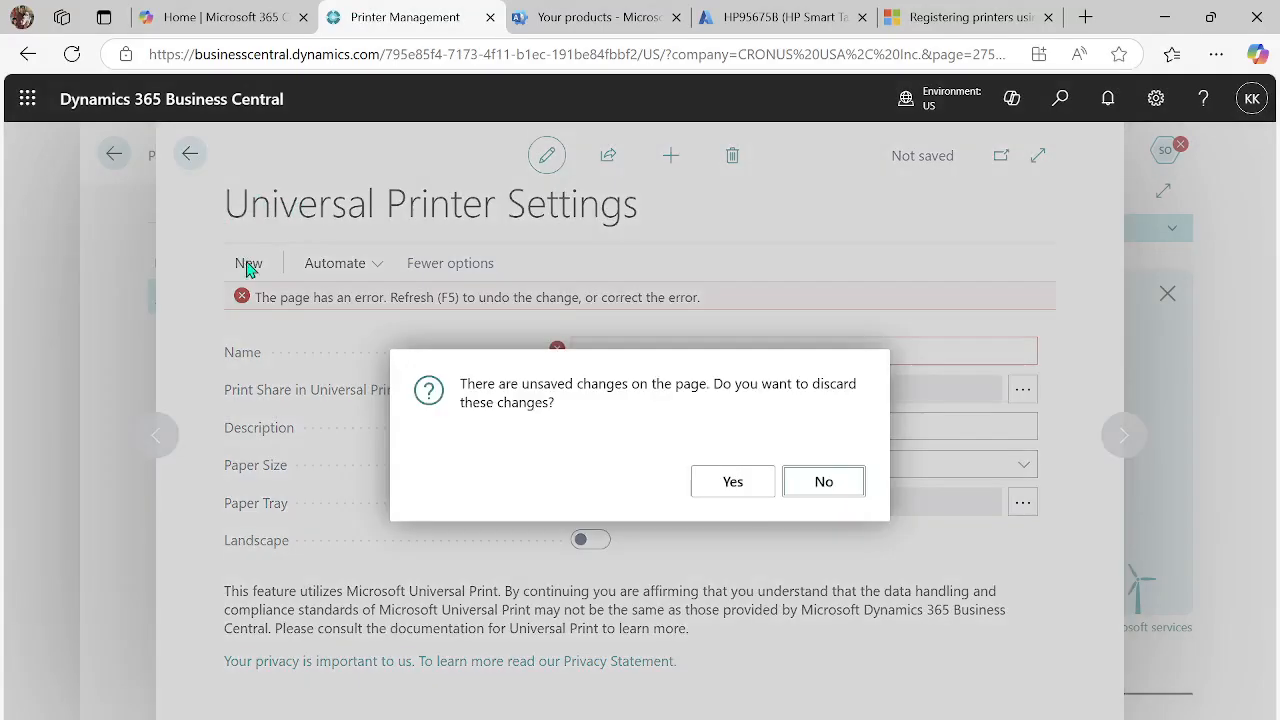
left_click(706, 484)
- Assign the print share D365 BC print to the BUSINESS CENTRAL printer in its Universal Printer Settings
left_click(575, 306)
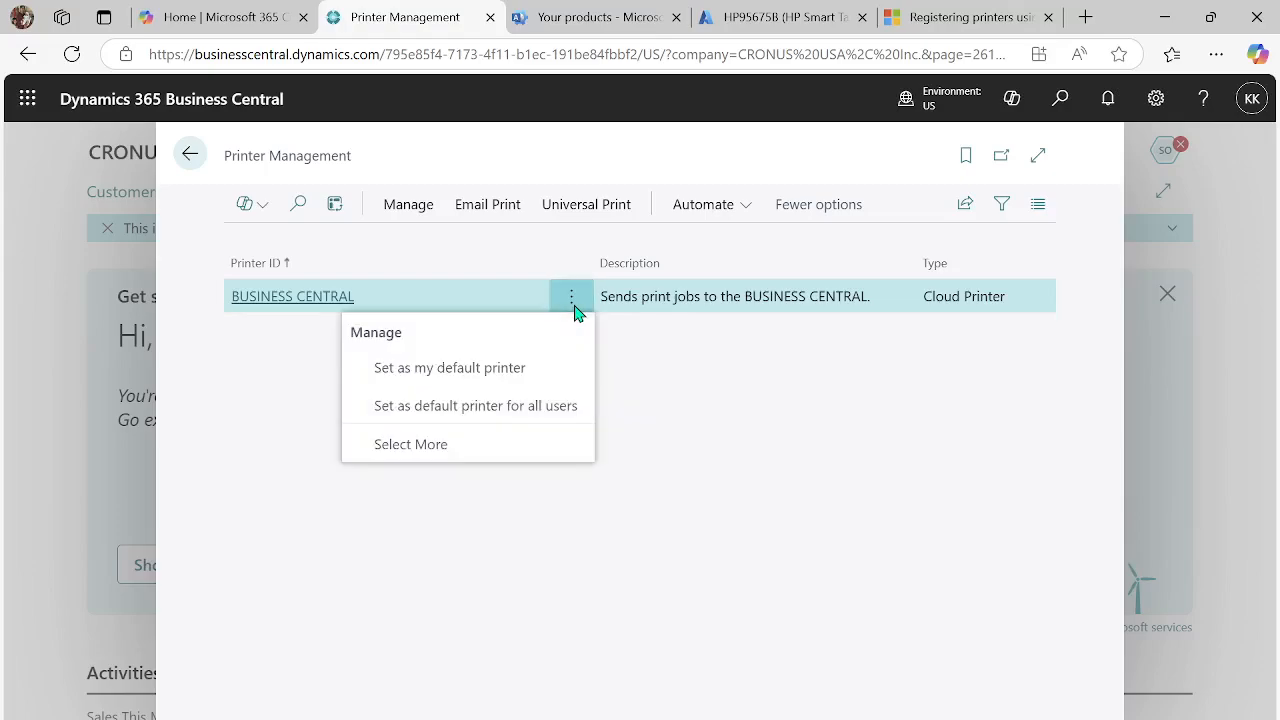
left_click(432, 444)
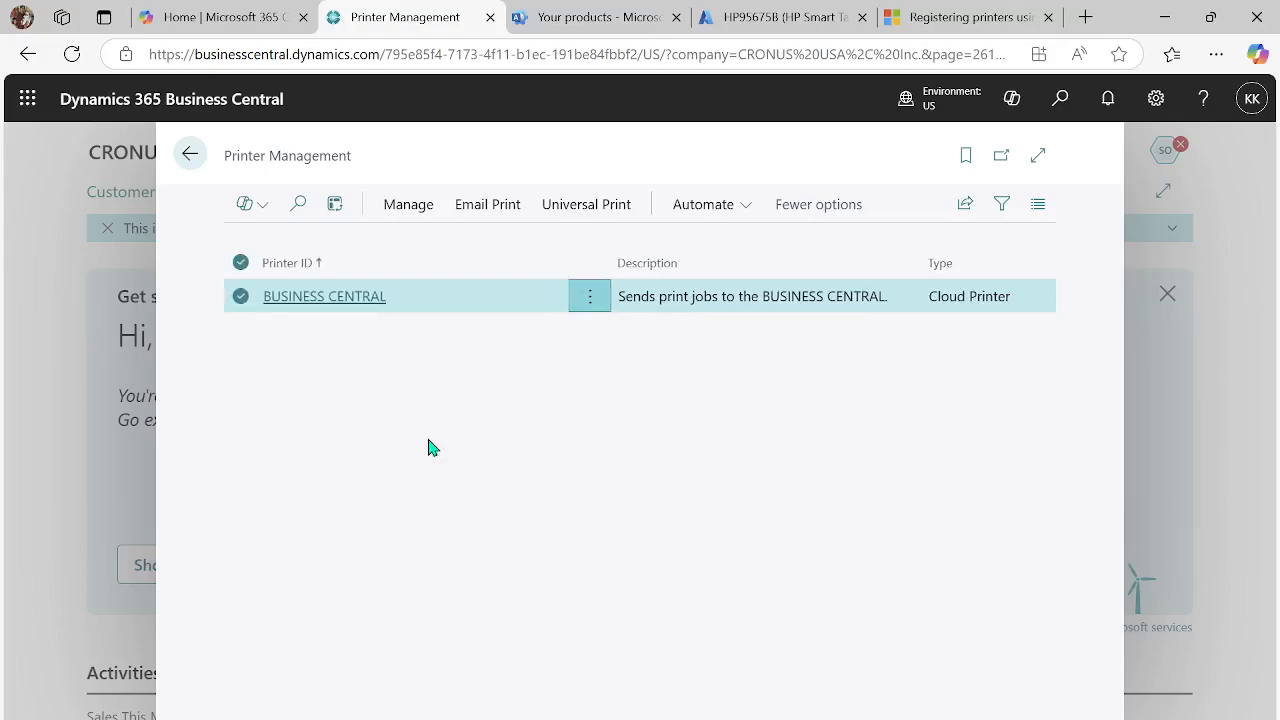
left_click(433, 214)
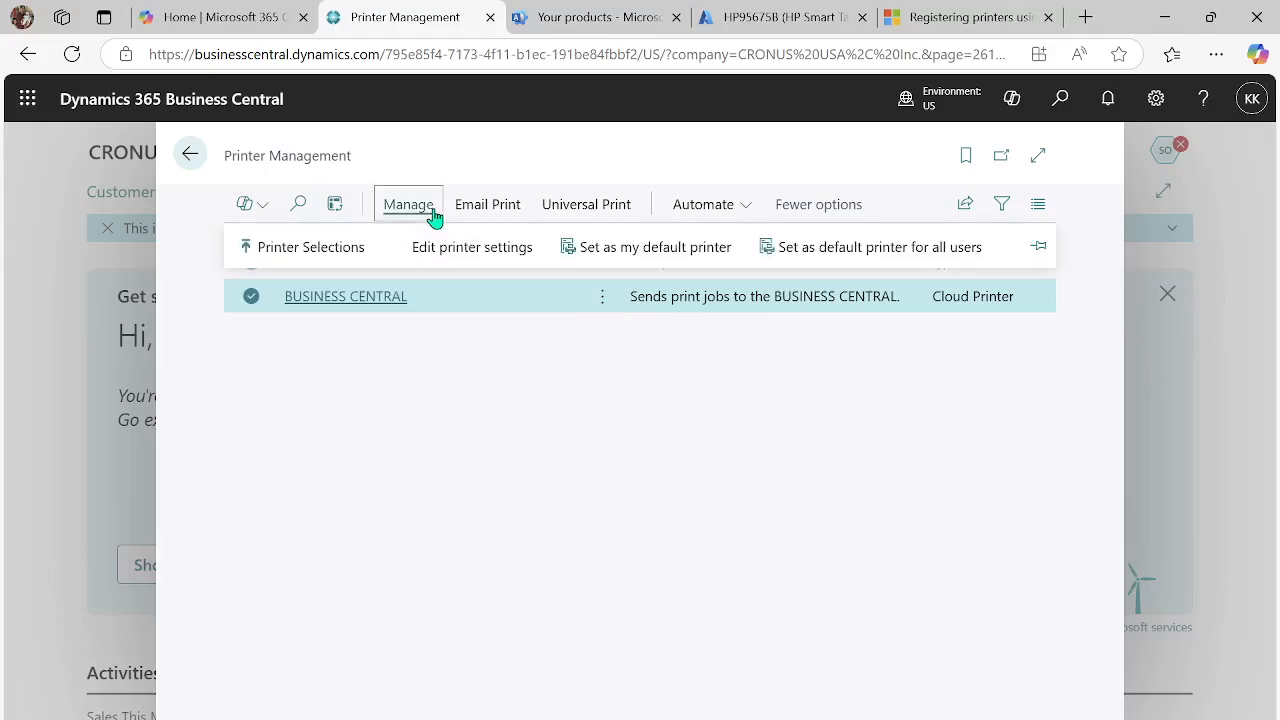
left_click(402, 455)
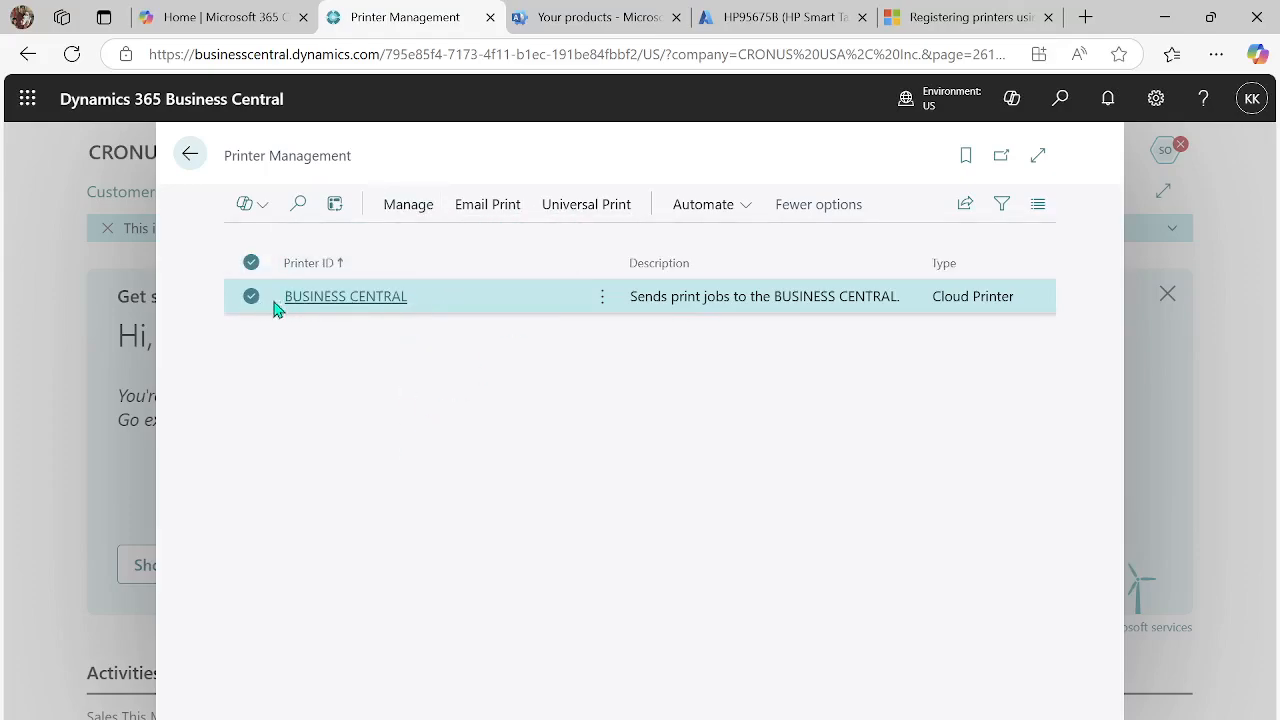
left_click(339, 306)
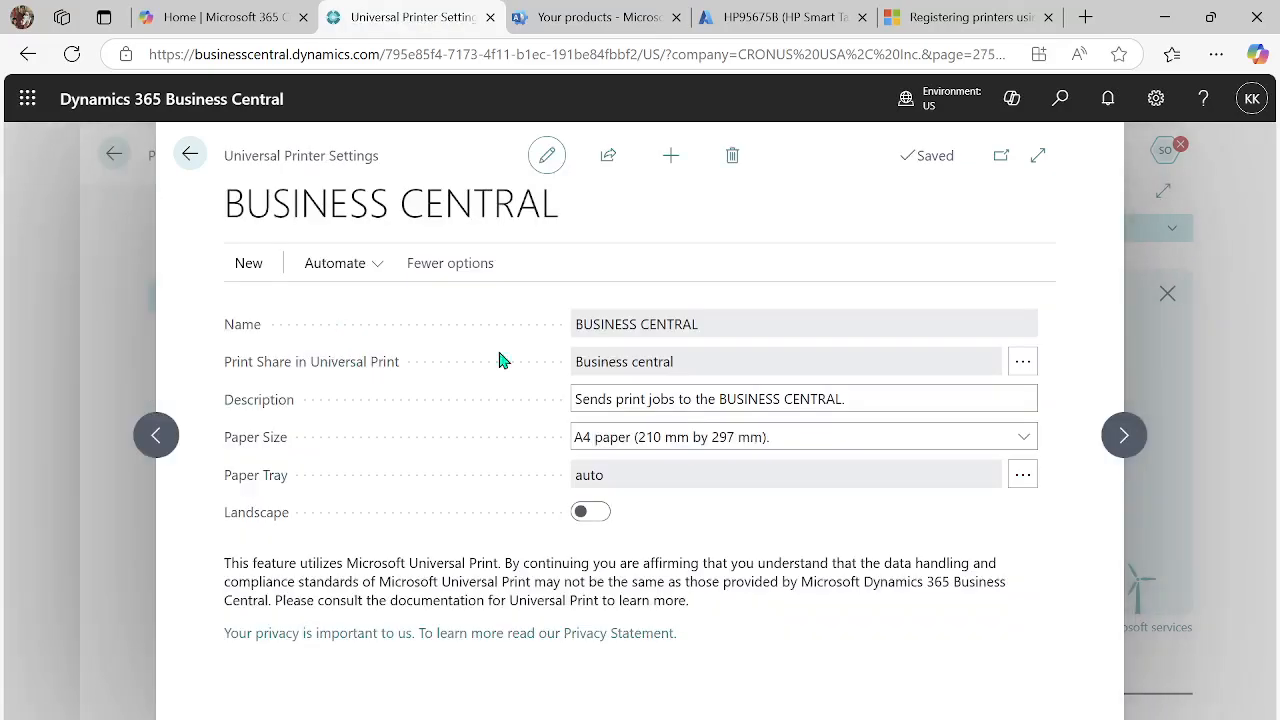
left_click(1021, 366)
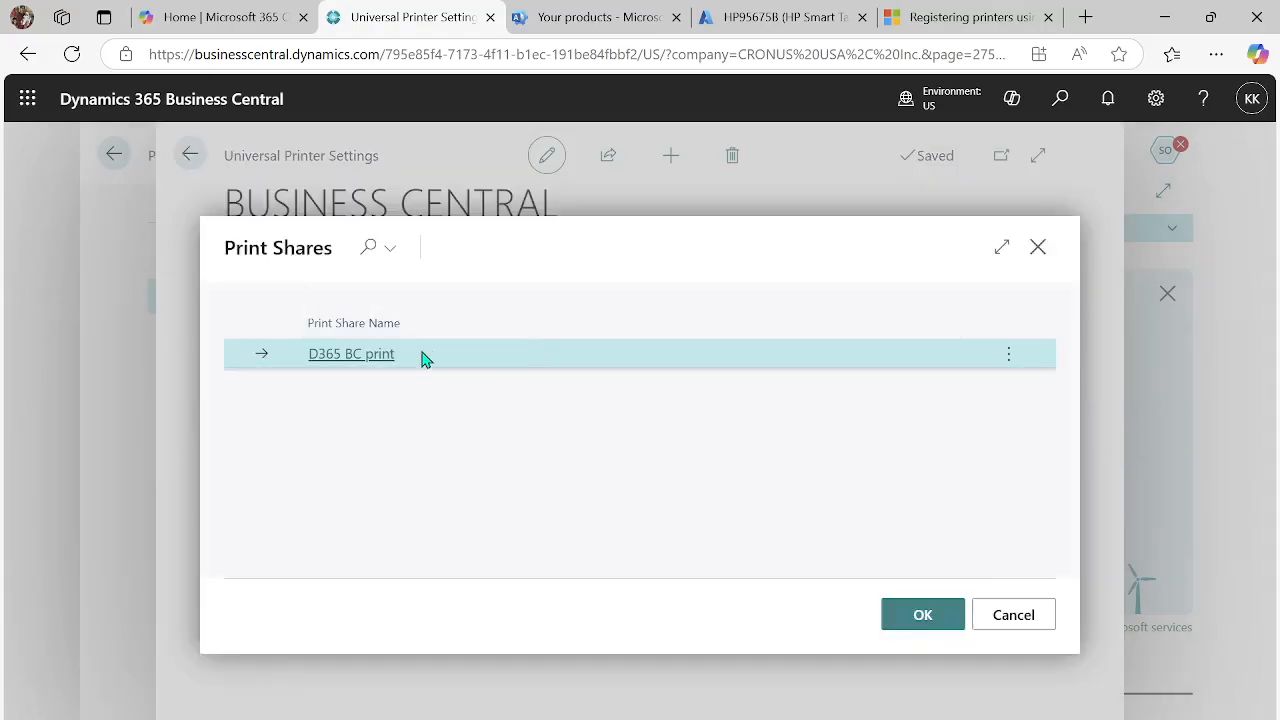
left_click(915, 625)
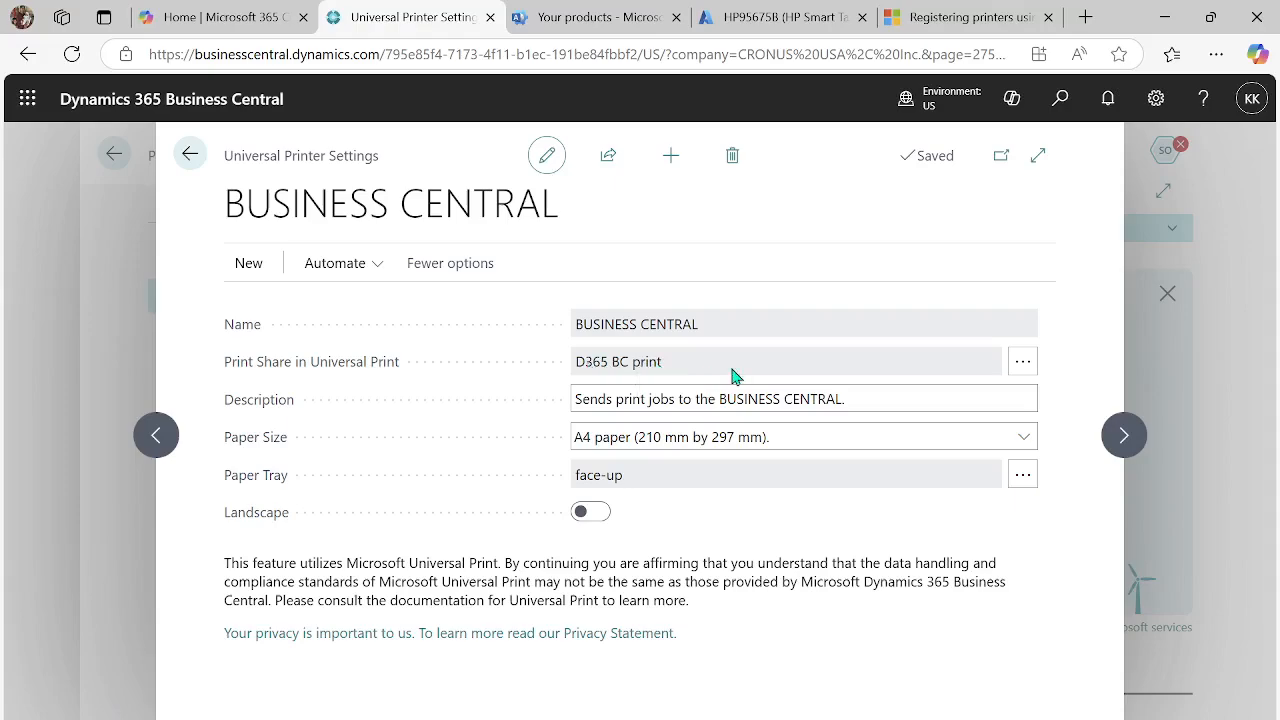
left_click(193, 157)
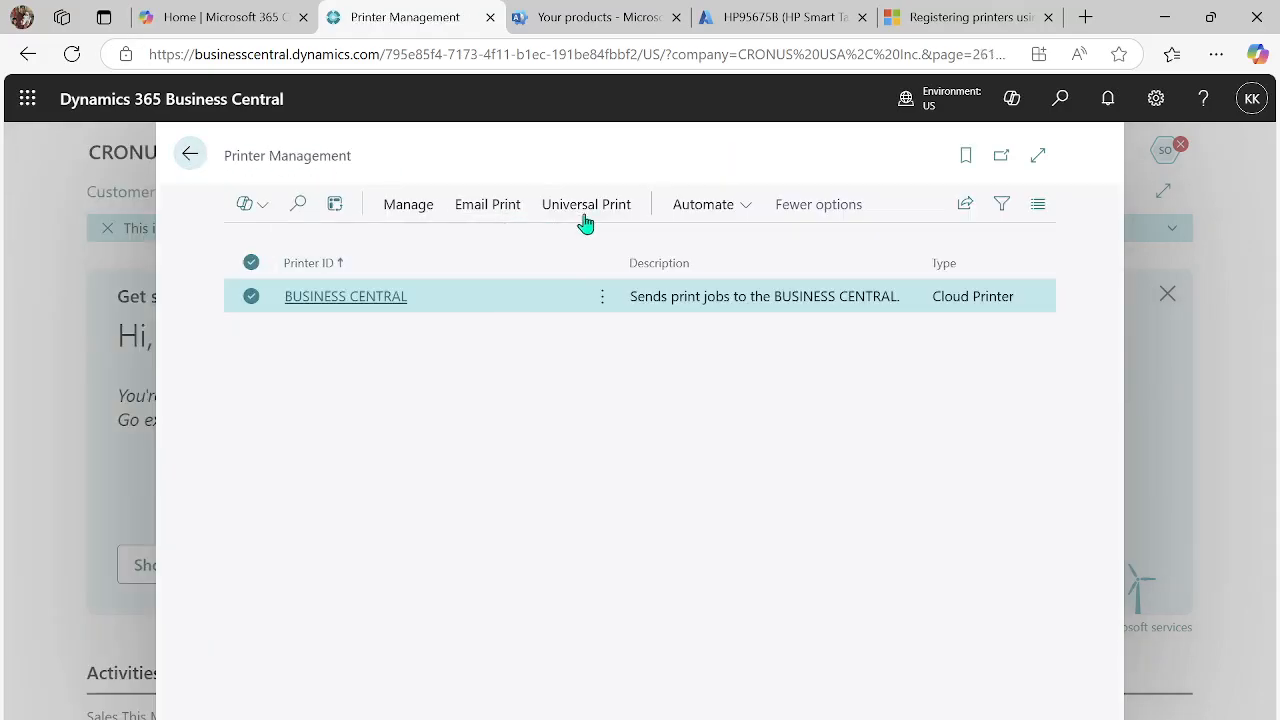
- View the setup guide for adding all Universal Print printers and close it without running it
left_click(586, 204)
left_click(352, 250)
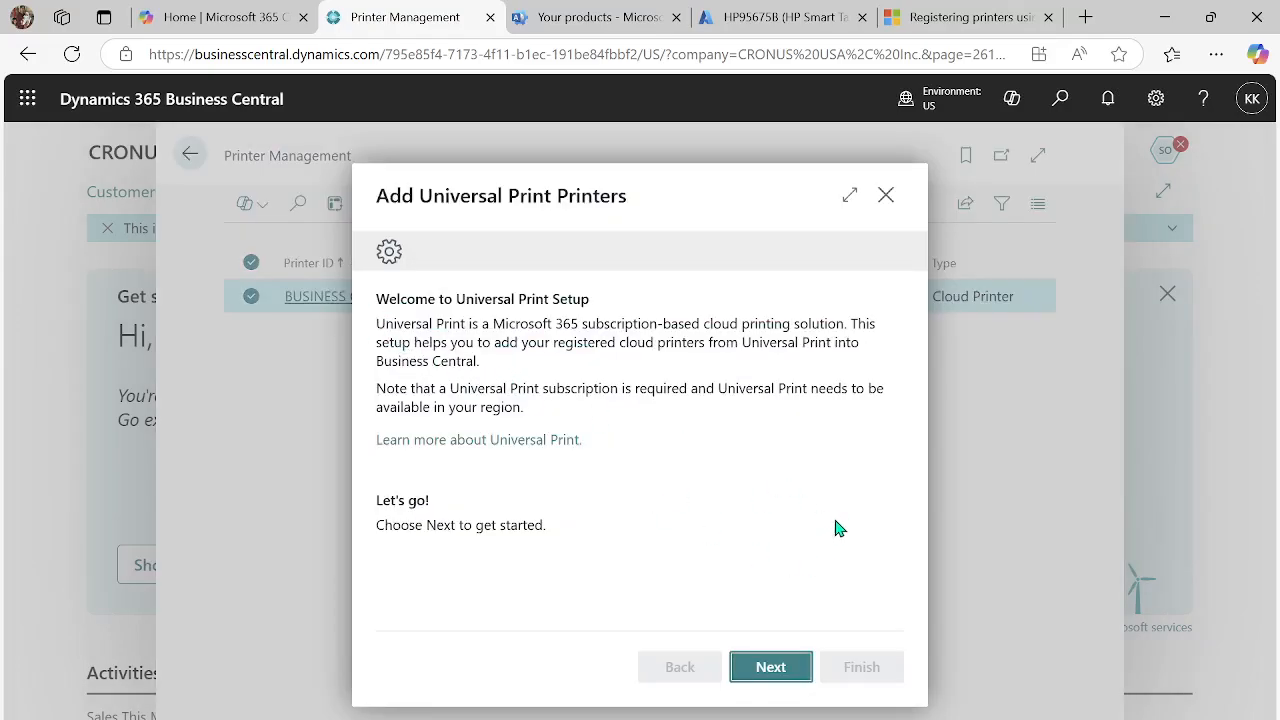
left_click(886, 196)
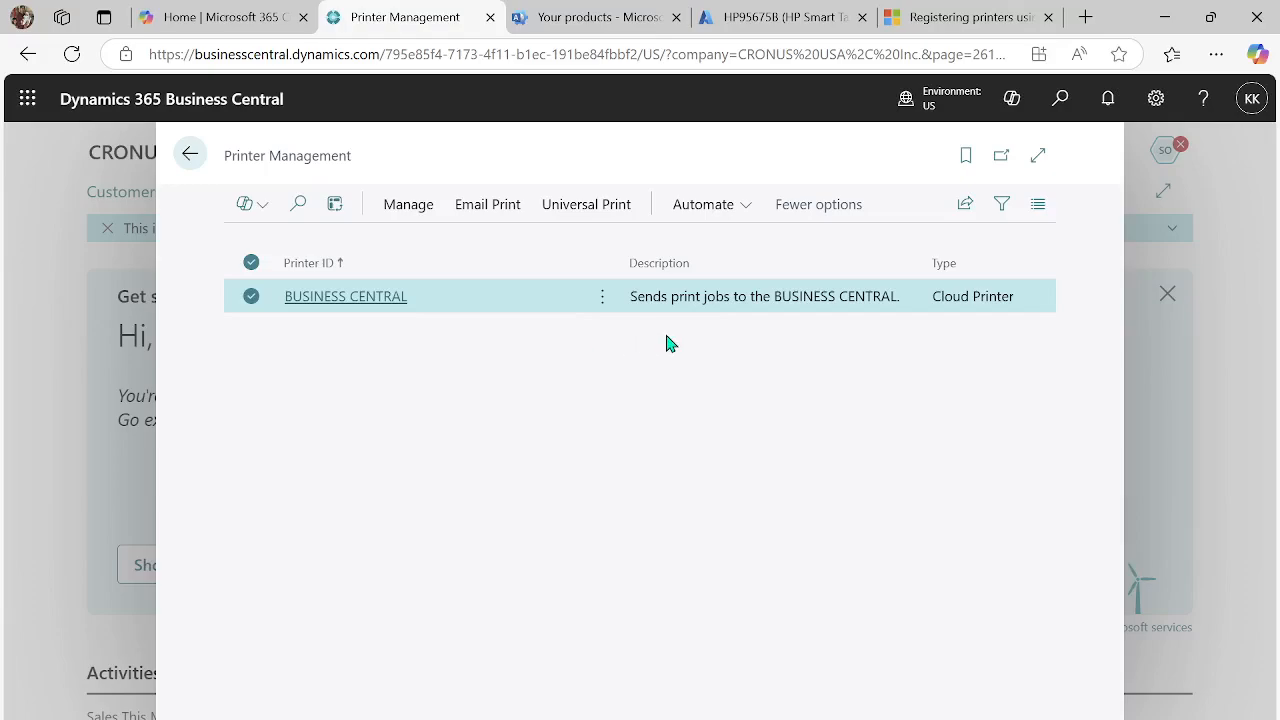
- Review the BUSINESS CENTRAL printer's settings, its default printer options, and the Printer Selections per user and report
left_click(409, 208)
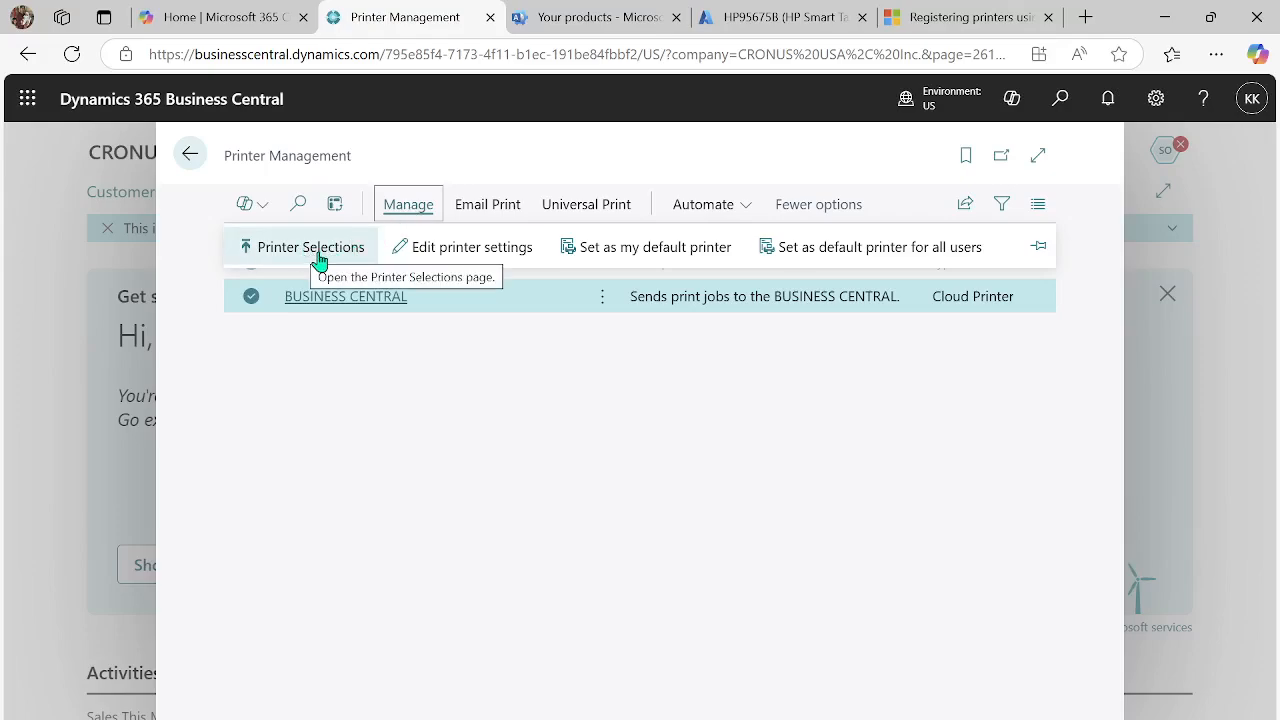
left_click(471, 257)
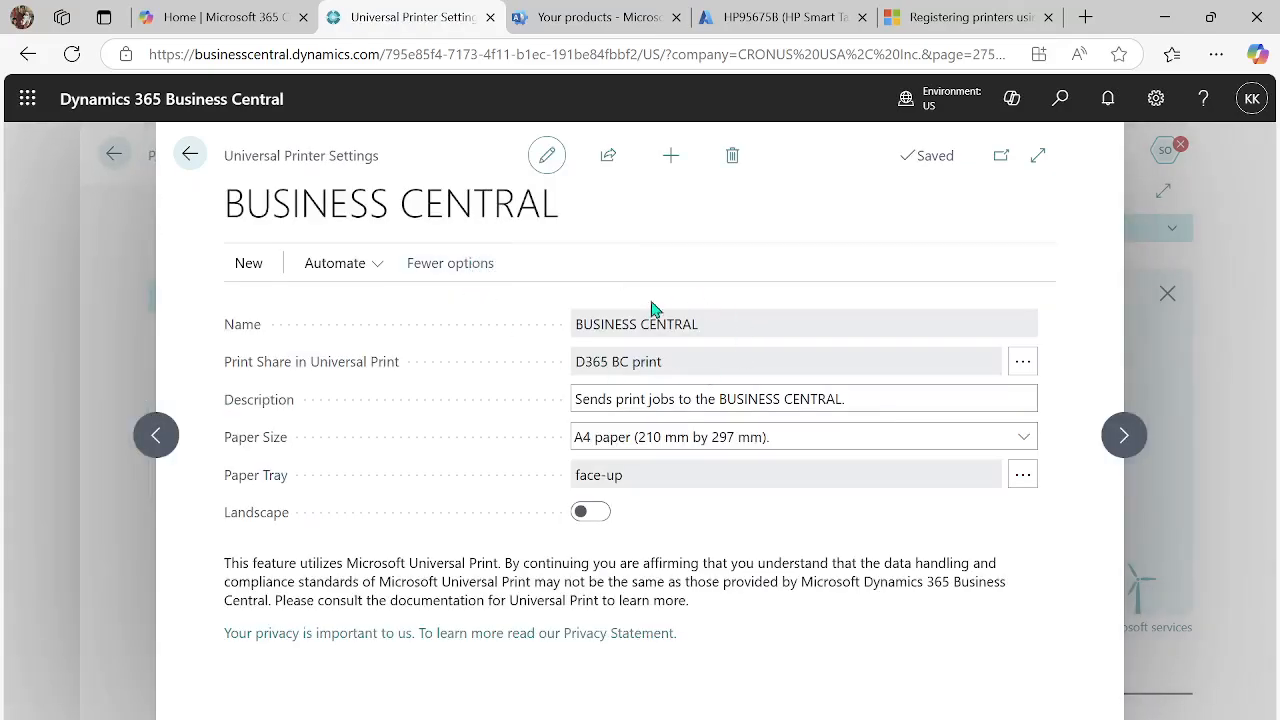
left_click(190, 155)
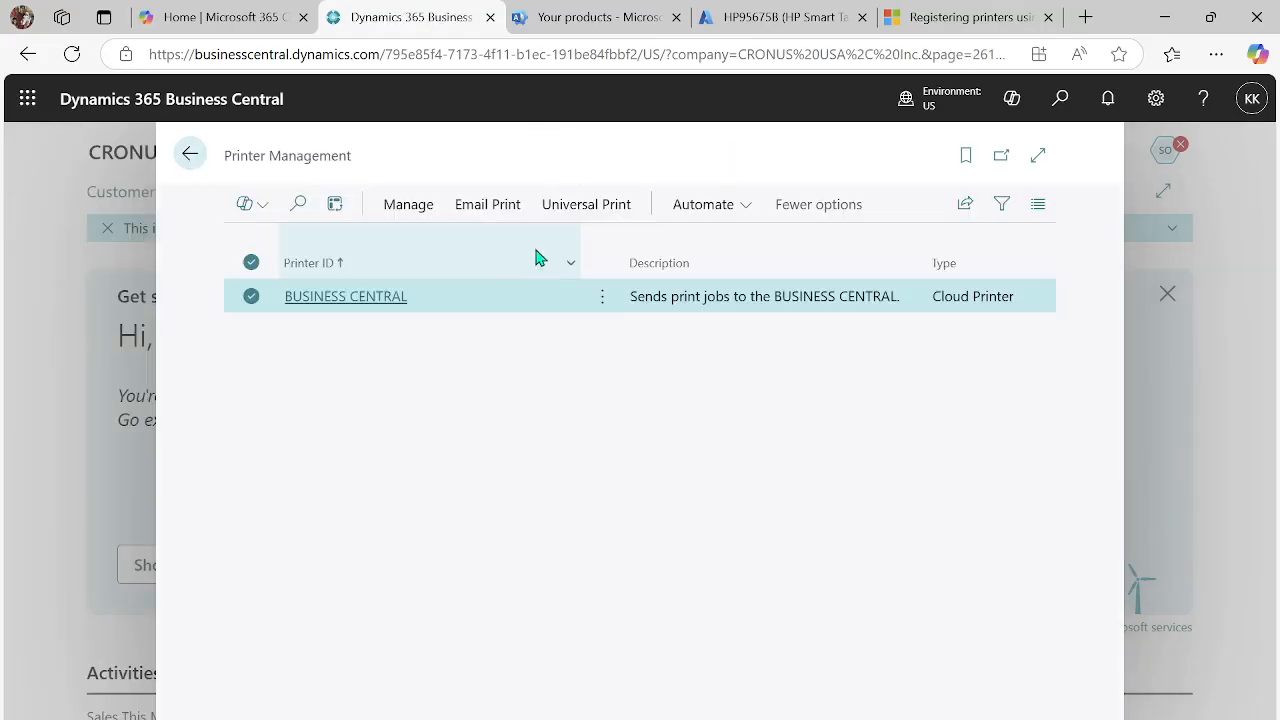
left_click(404, 208)
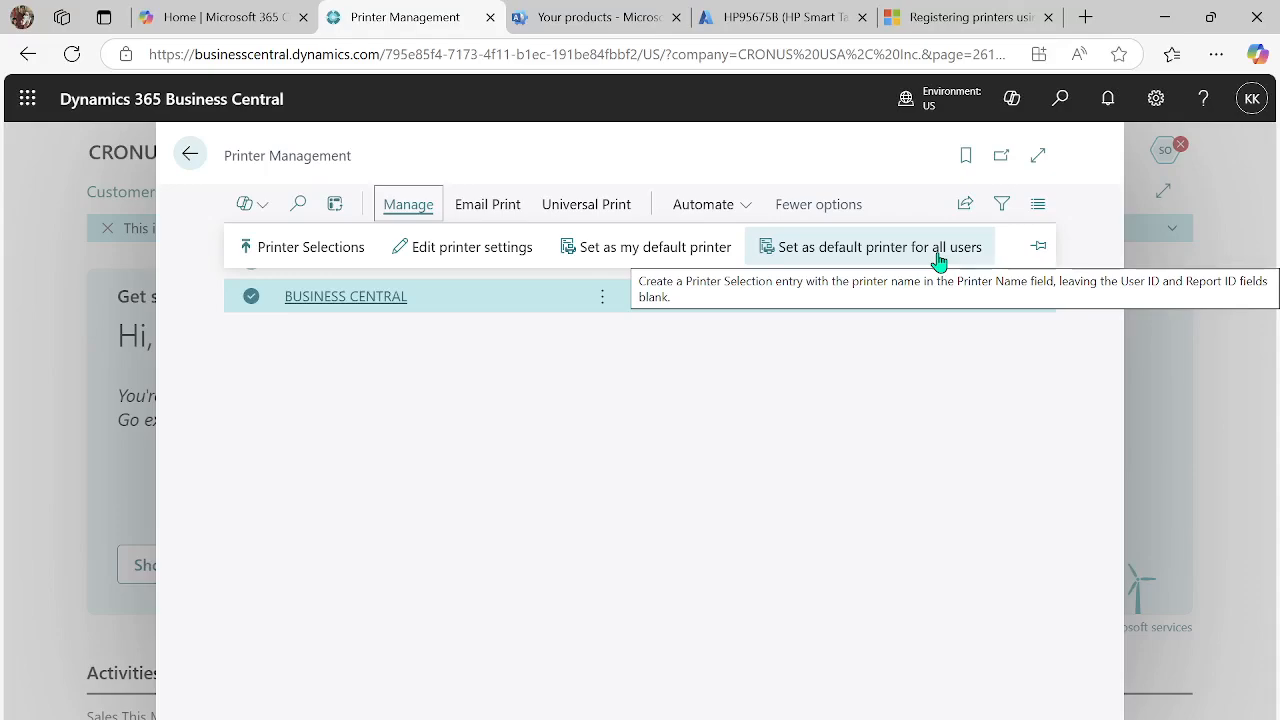
left_click(312, 255)
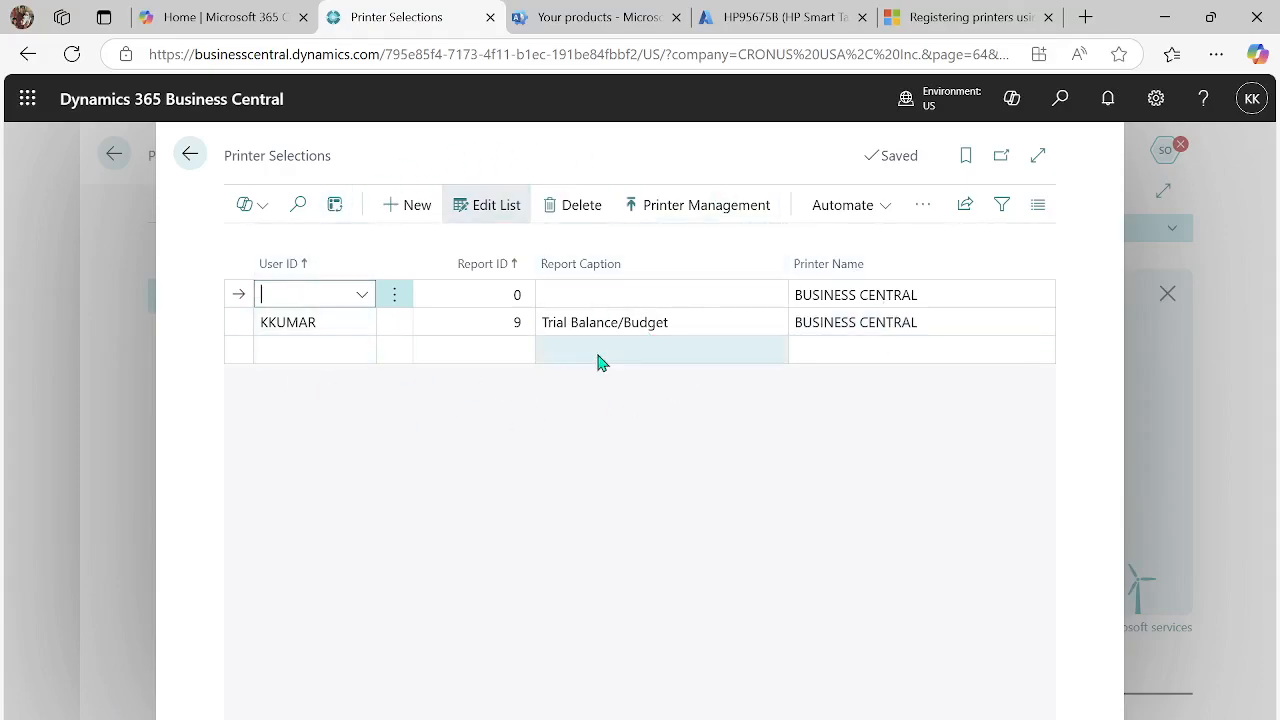
left_click(190, 156)
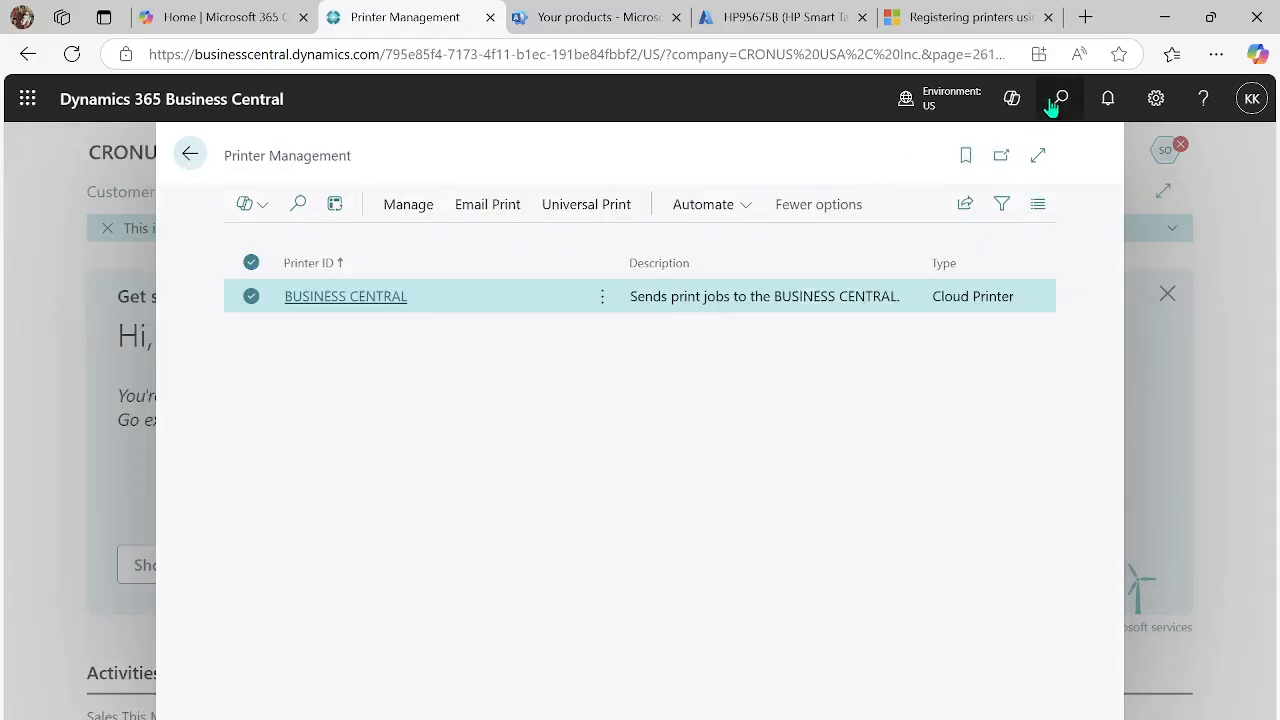
- Find the Posted Sales Invoices list and open the Trey Research invoice due 4/1/2025
left_click(1051, 107)
type("posted sa")
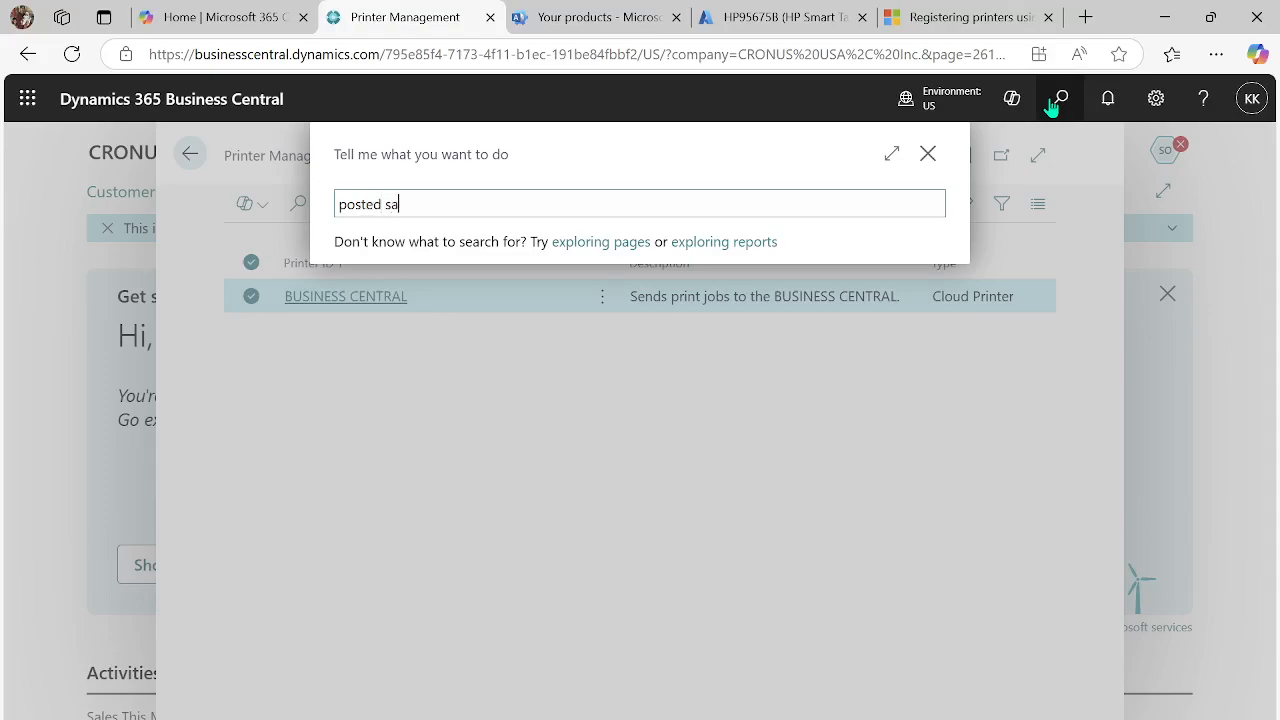
type("les invoi")
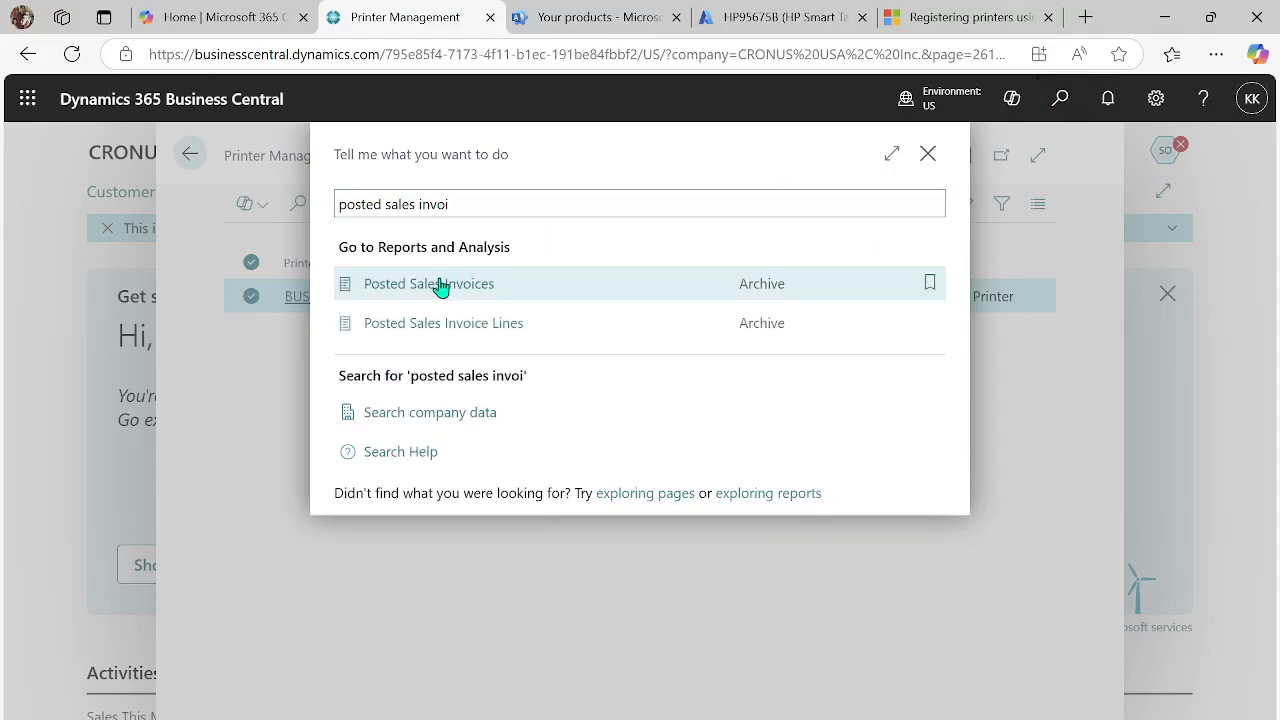
left_click(440, 287)
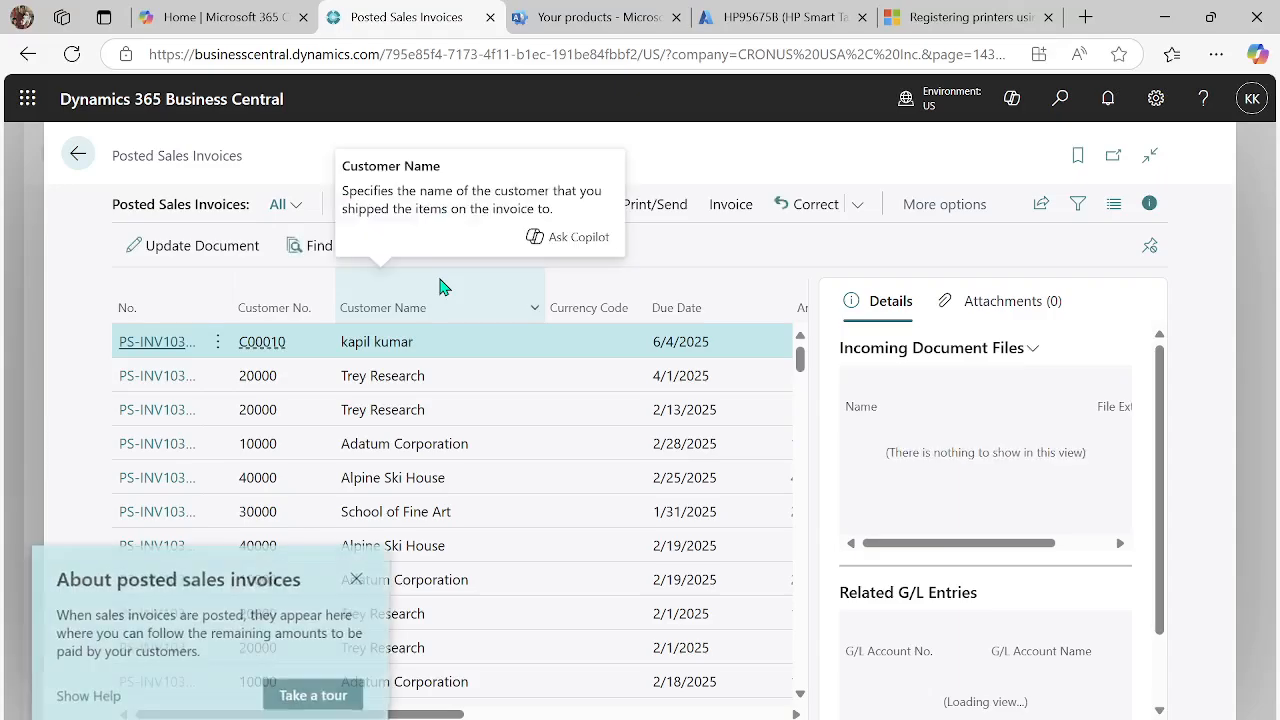
left_click(355, 579)
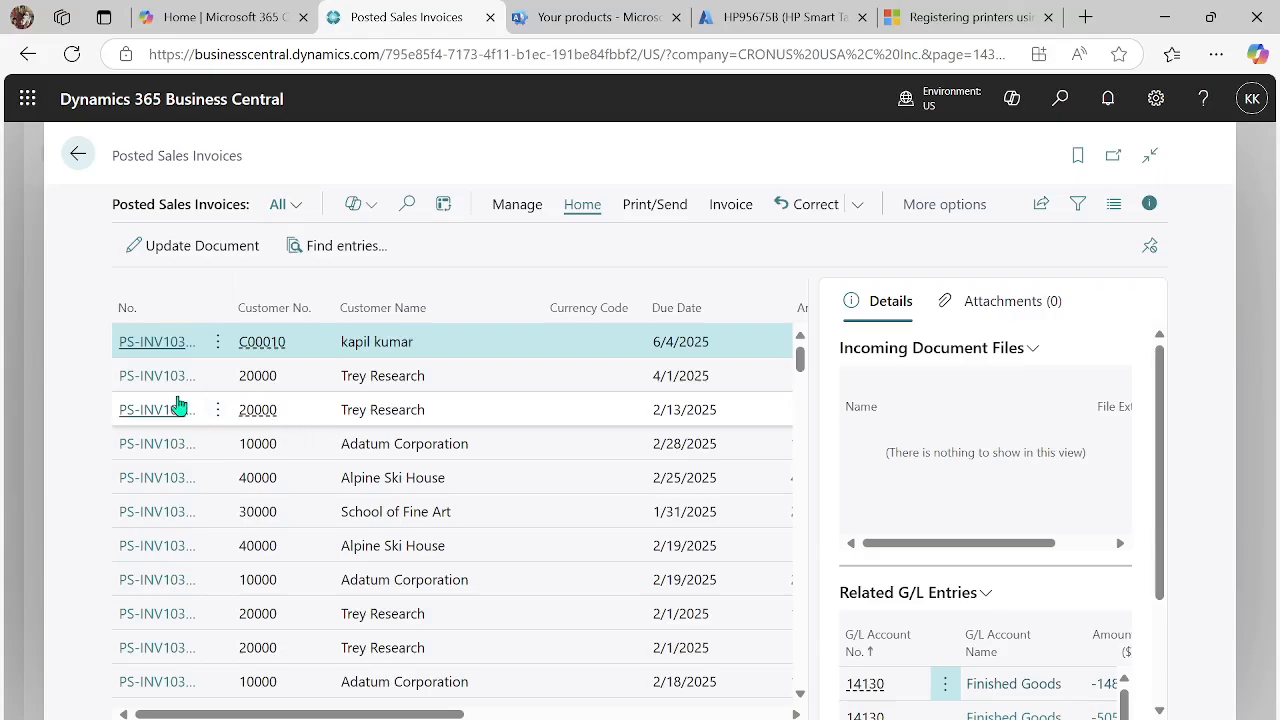
left_click(171, 384)
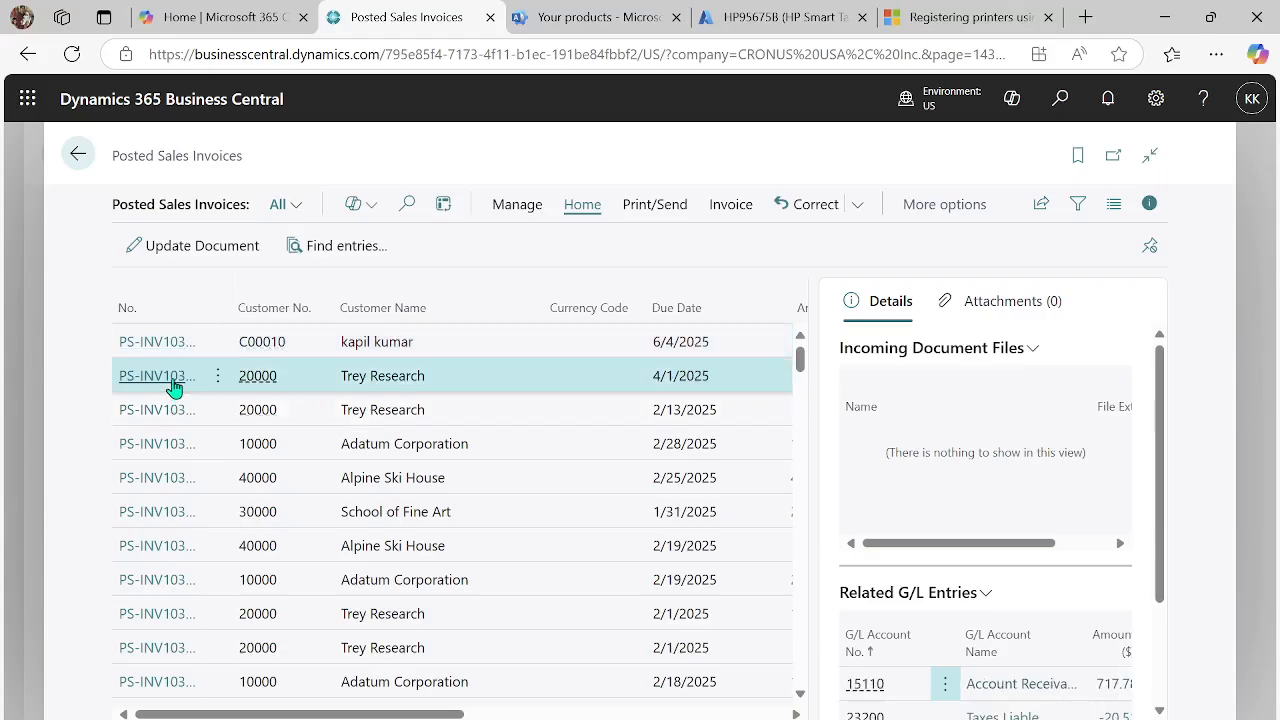
left_click(173, 384)
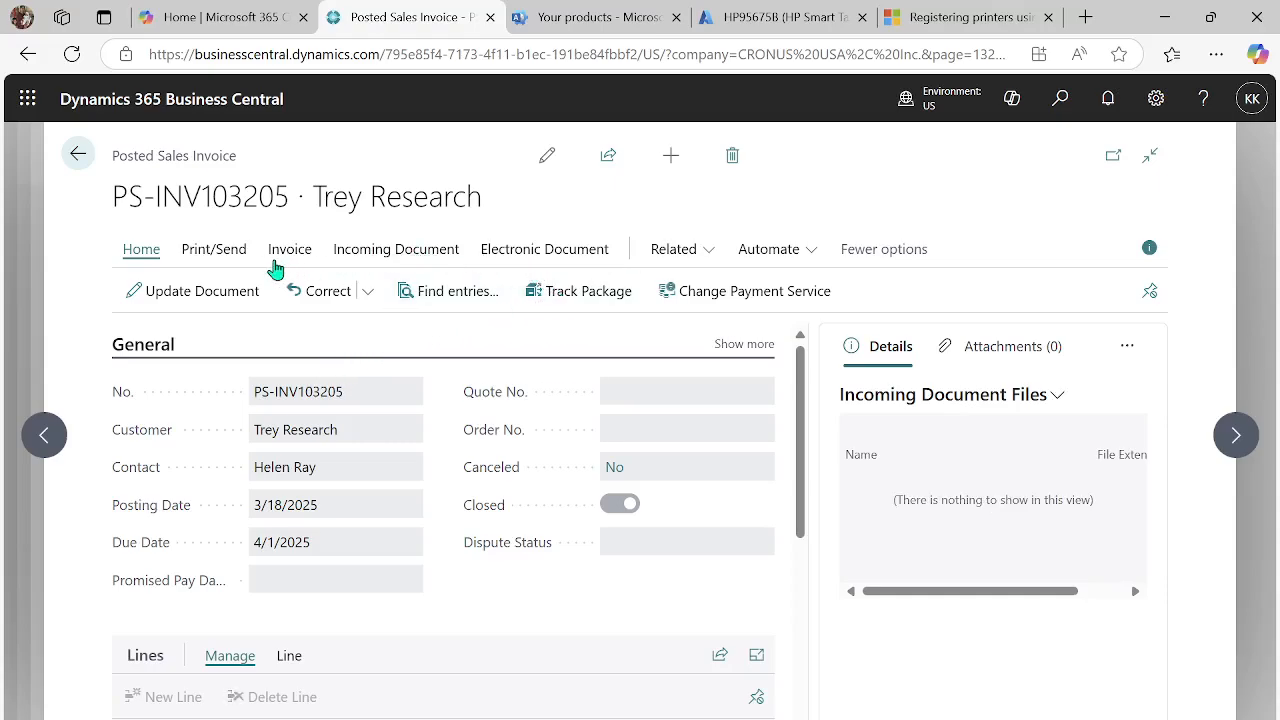
- Print the posted sales invoice on the BUSINESS CENTRAL printer with the Standard Sales Invoice (RDLC) layout
left_click(224, 260)
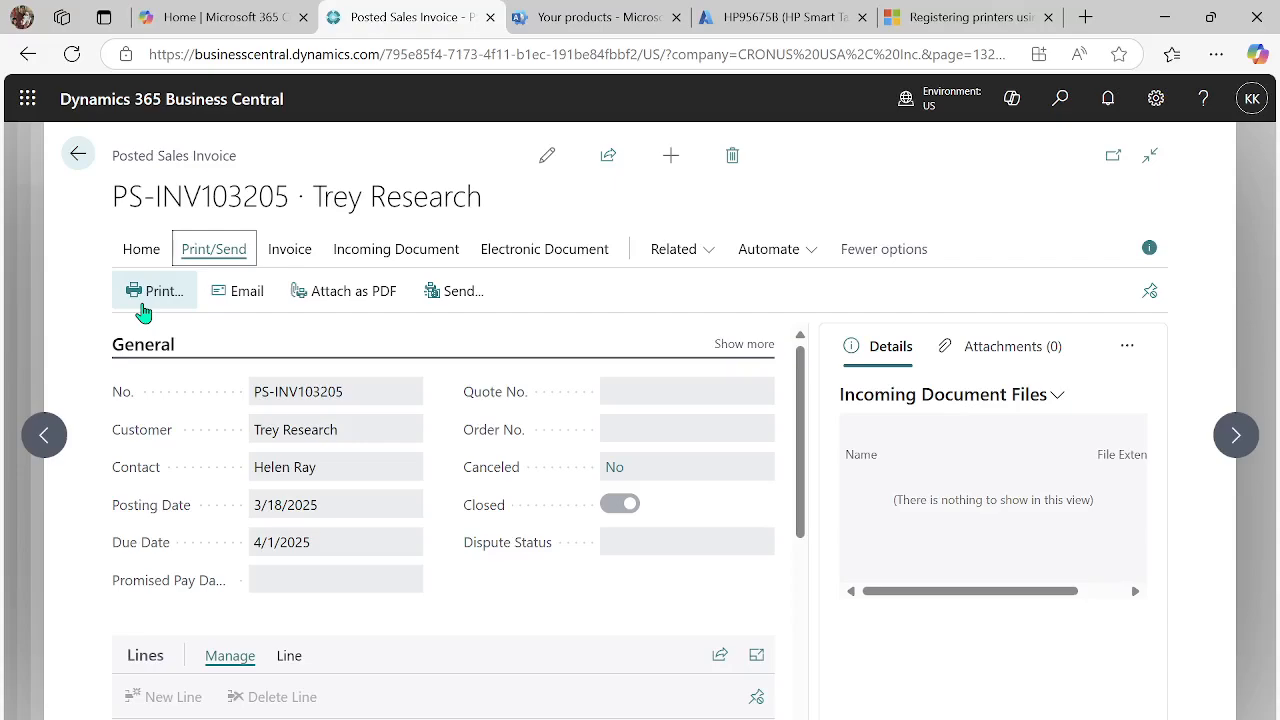
left_click(141, 305)
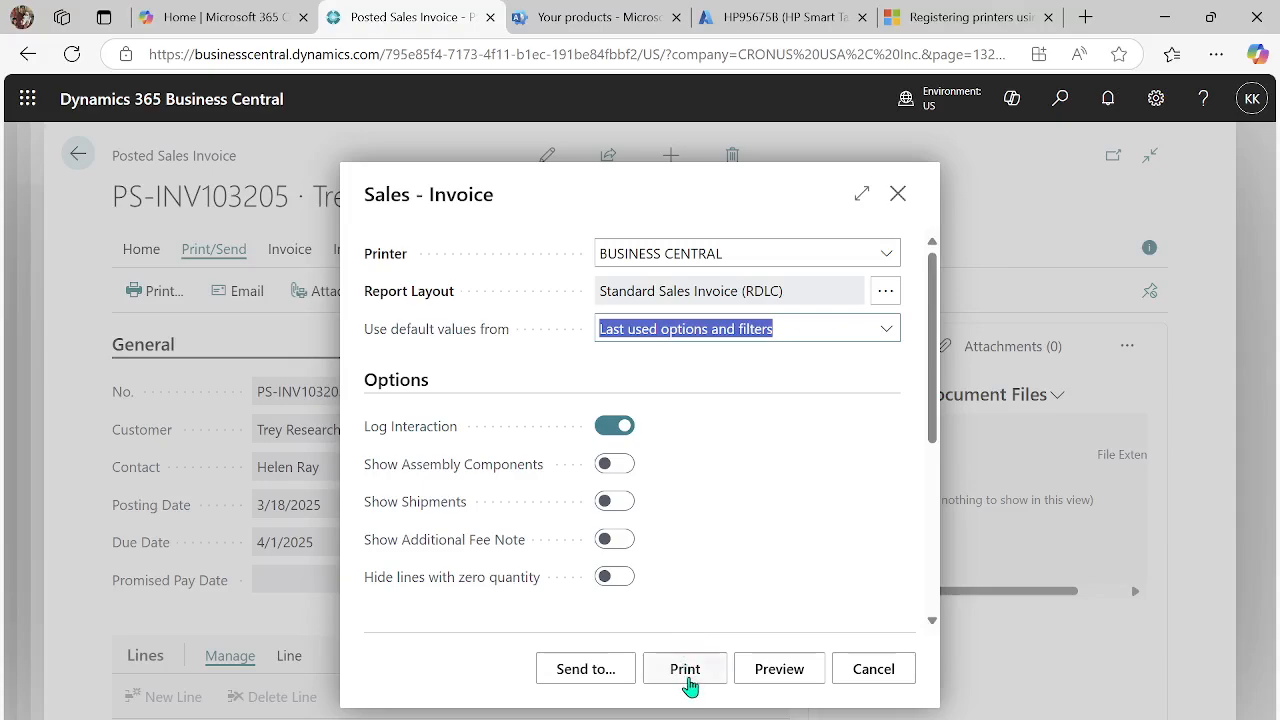
left_click(686, 676)
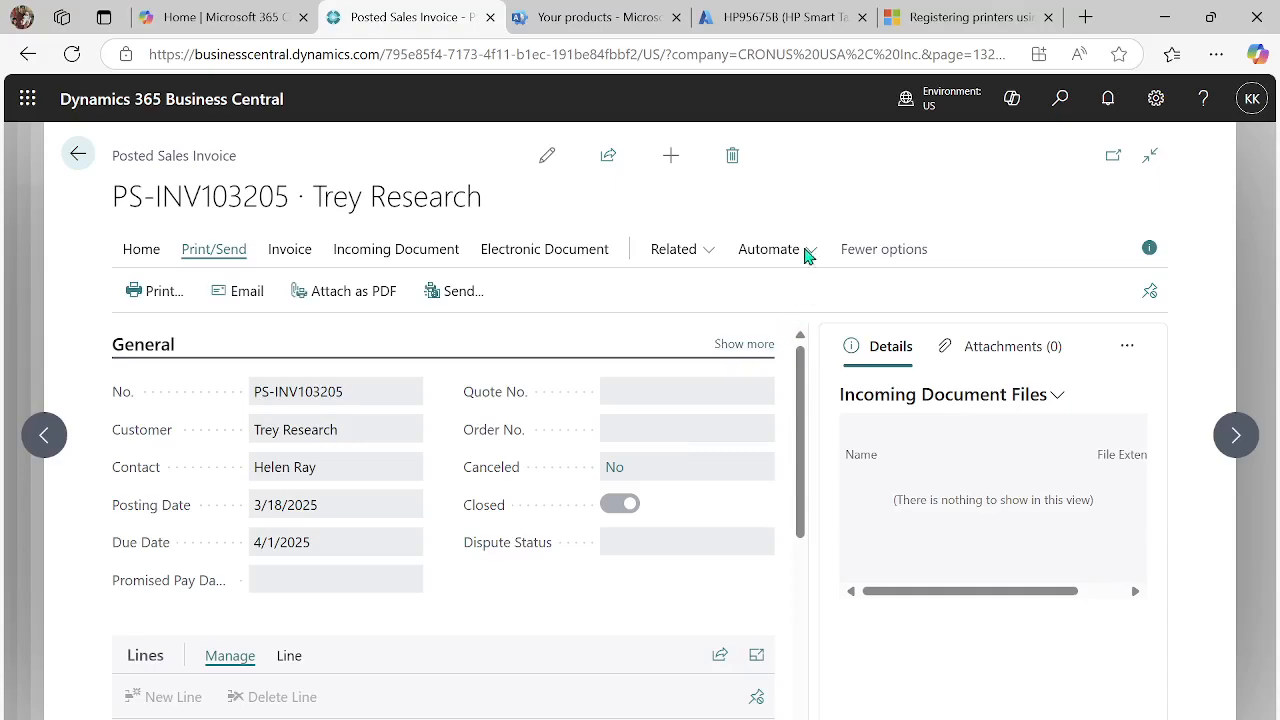
- Switch to the Azure portal, refresh the HP95675B printer's jobs to check the invoice print job's status, and return to Business Central
left_click(752, 22)
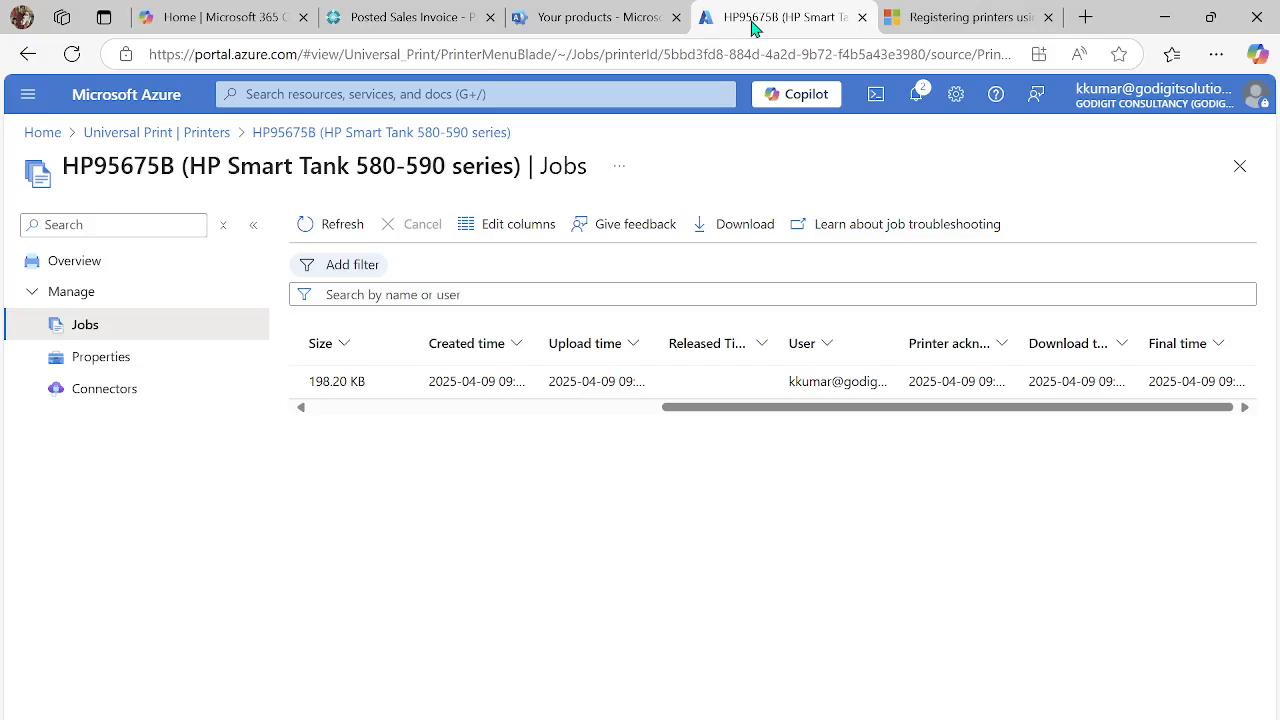
left_click_drag(666, 410, 306, 404)
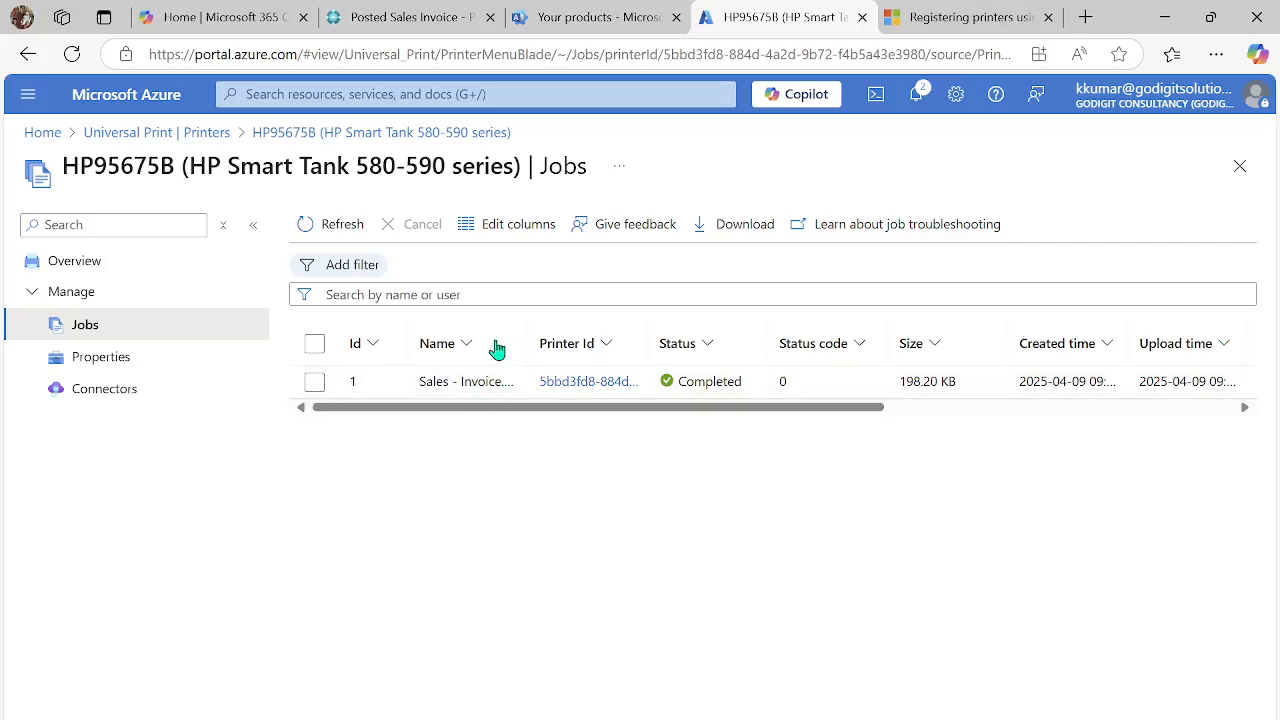
left_click(334, 228)
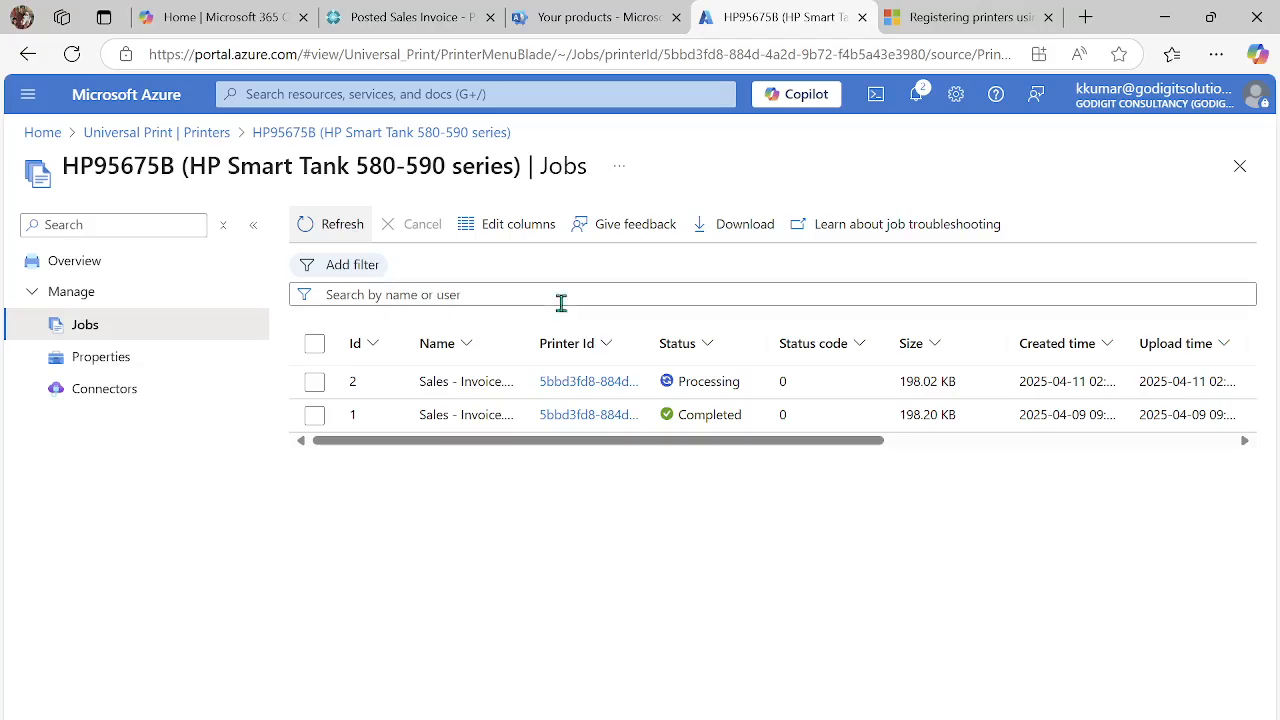
left_click(341, 226)
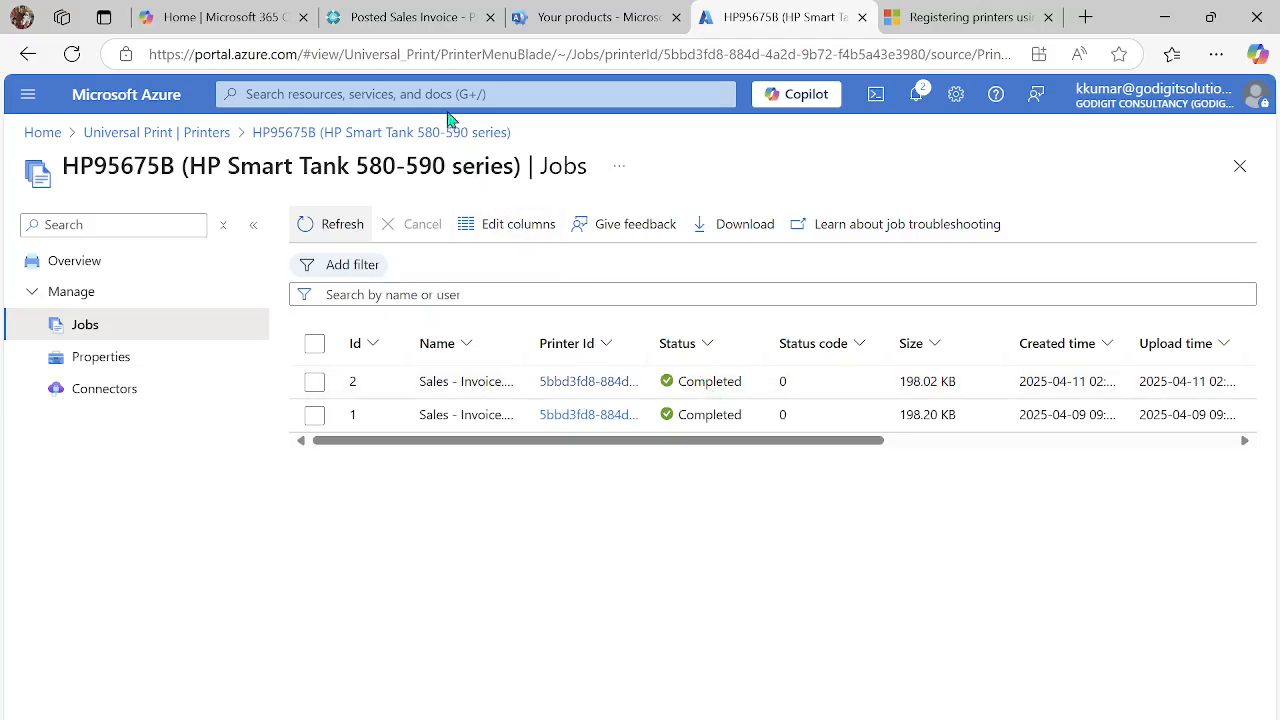
mouse_move(433, 21)
left_click(406, 19)
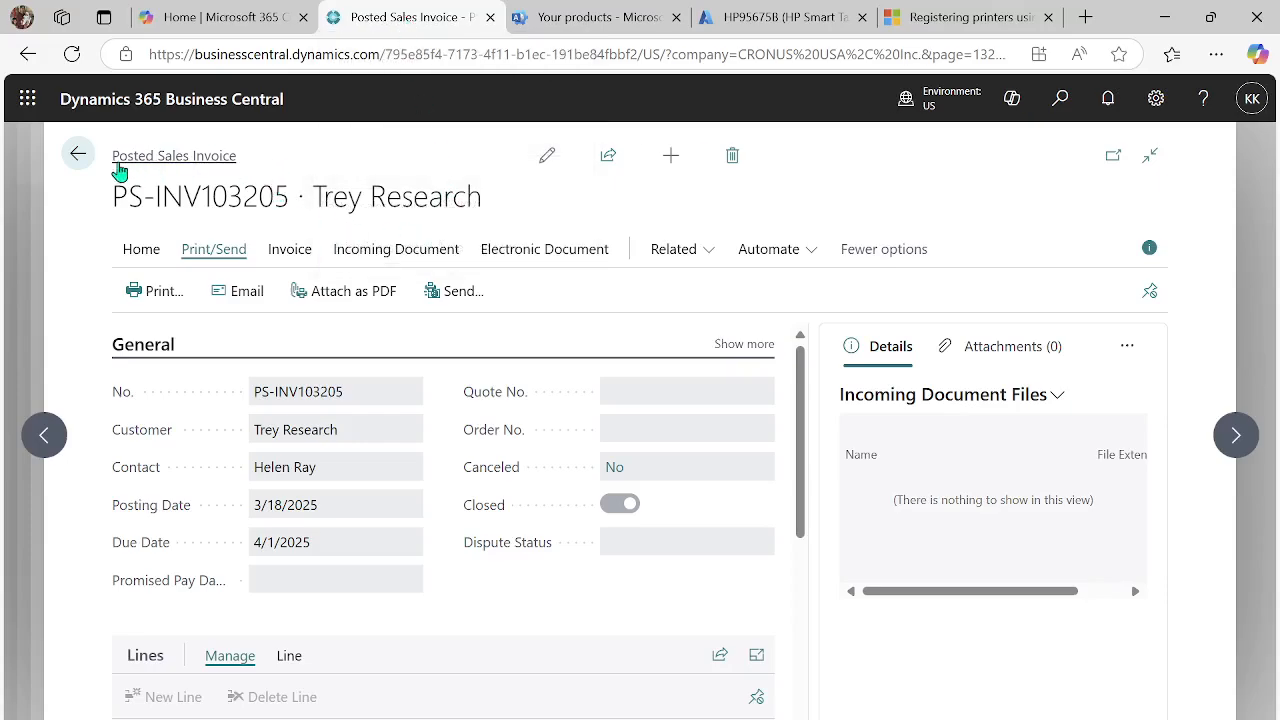